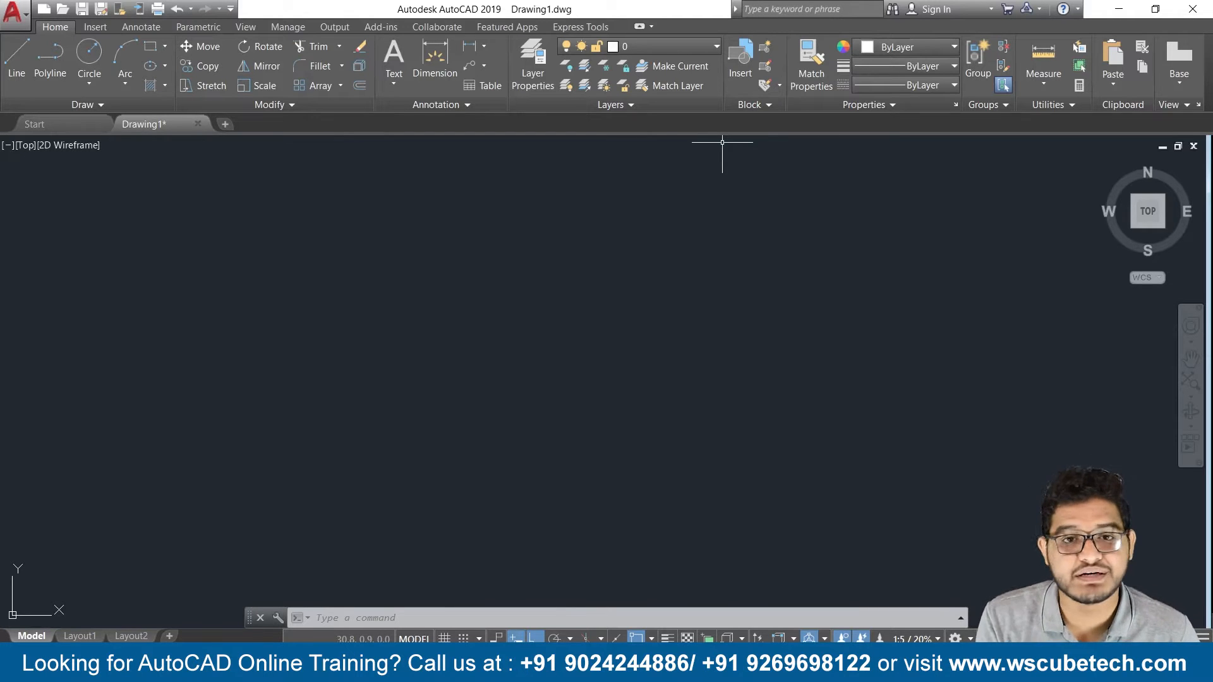
# - Switch to the PowerPoint slide show to read the Annotative Dimensions slide, and return to AutoCAD
pyautogui.hotkey('alt', 'Tab')
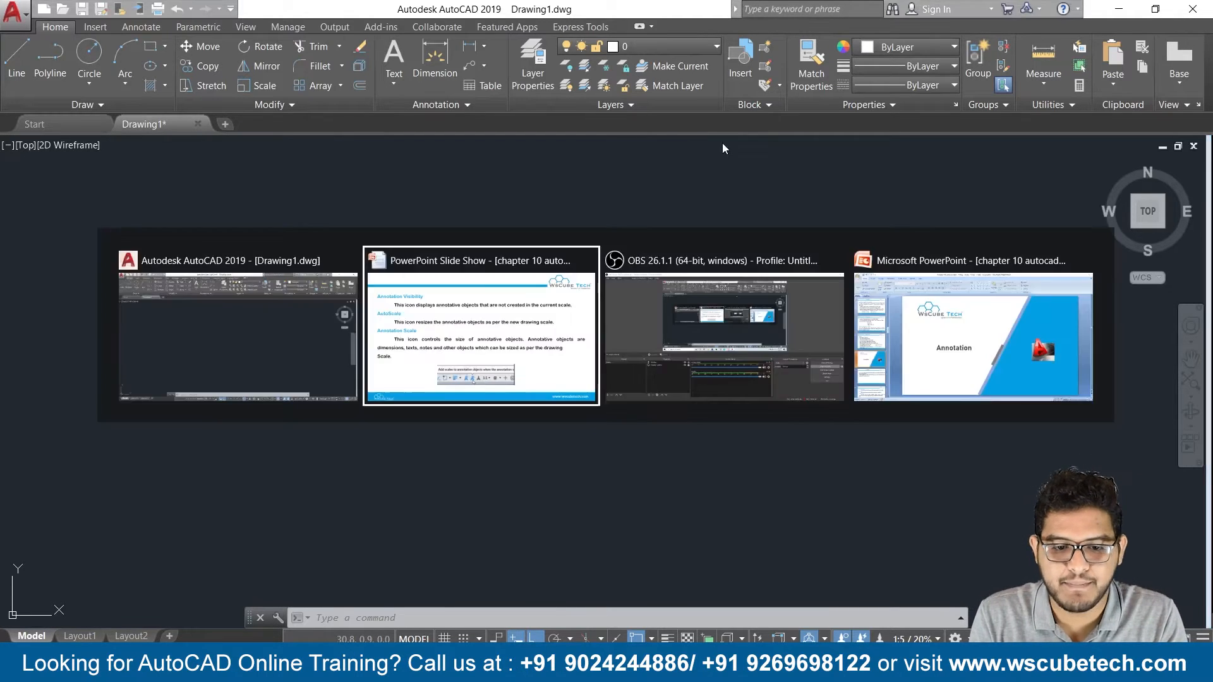
pyautogui.press('Left')
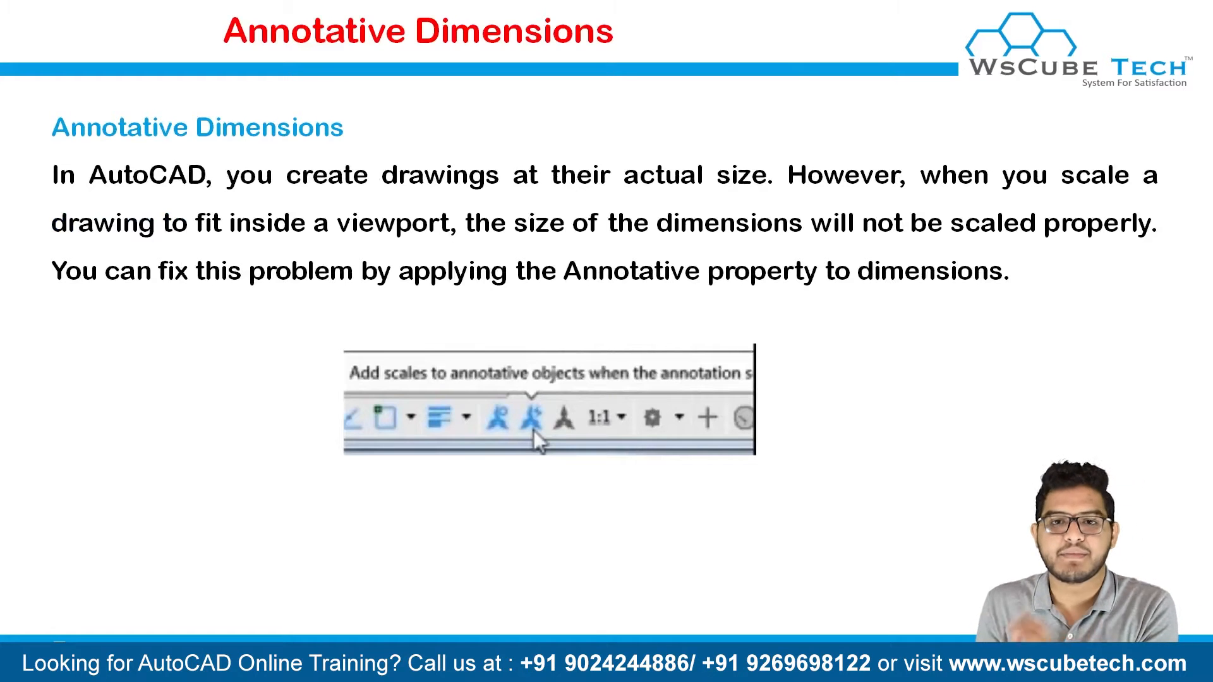
pyautogui.hotkey('alt', 'Tab')
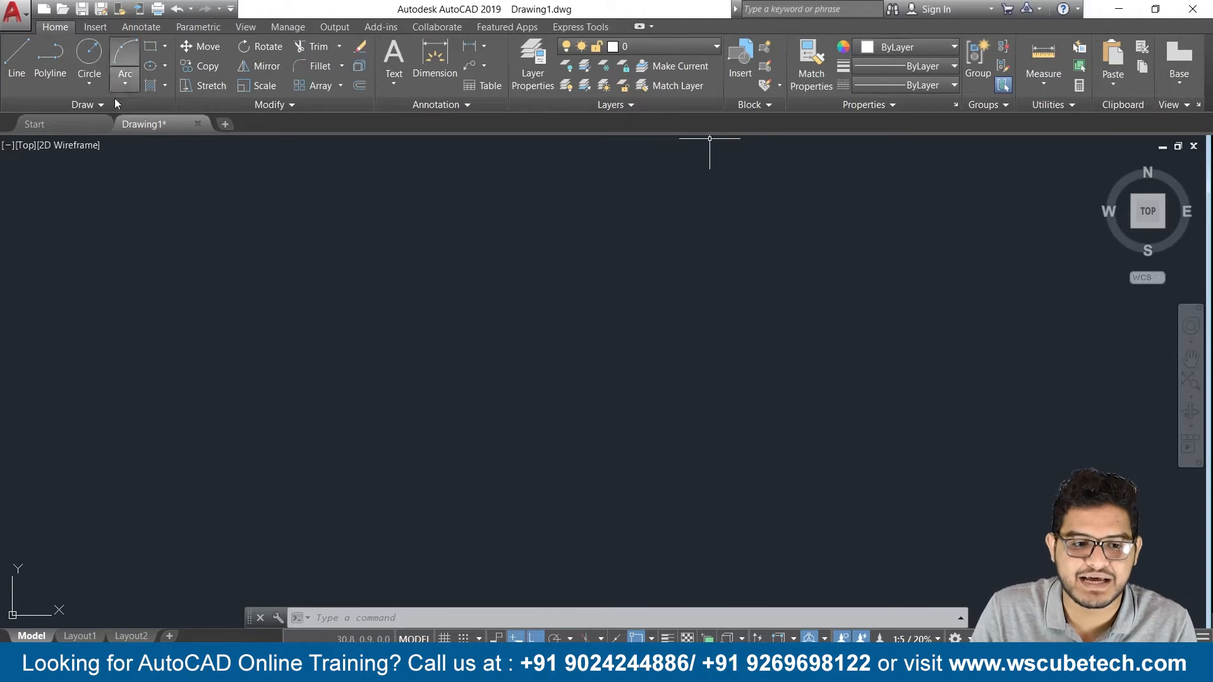
# - Draw a horizontal line 10 units long in the upper left of the empty drawing
pyautogui.write('l')
pyautogui.press('Return')
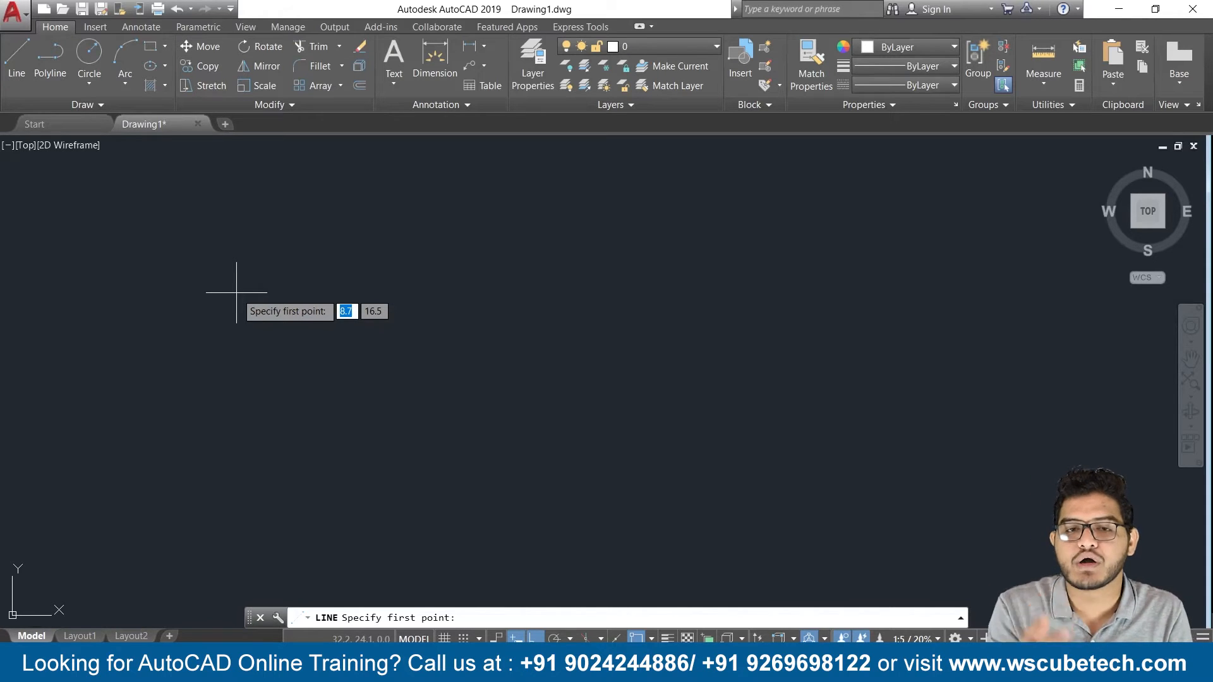
pyautogui.click(207, 284)
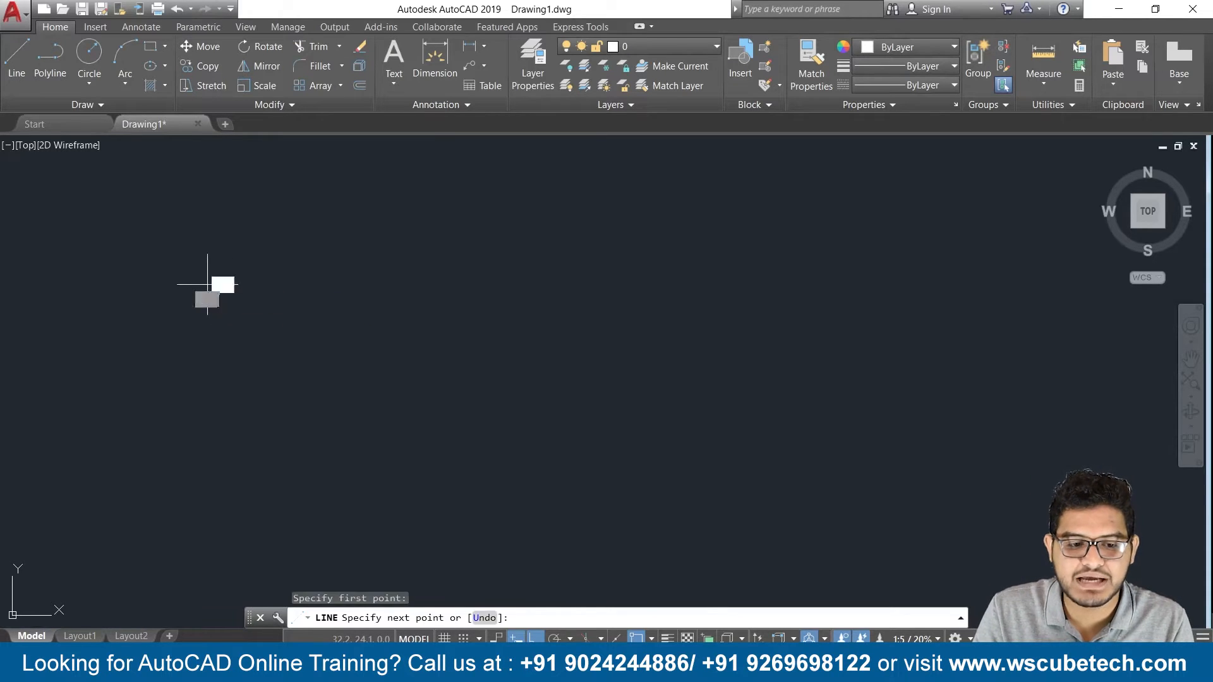
pyautogui.write('10')
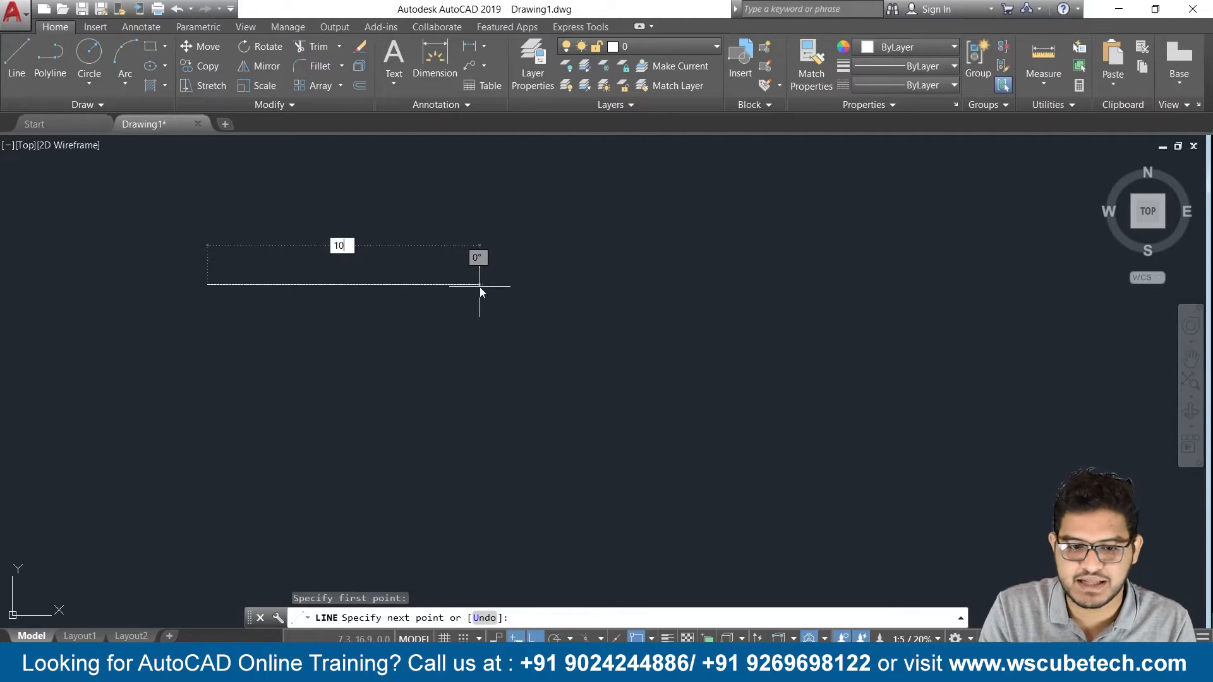
pyautogui.press('Return')
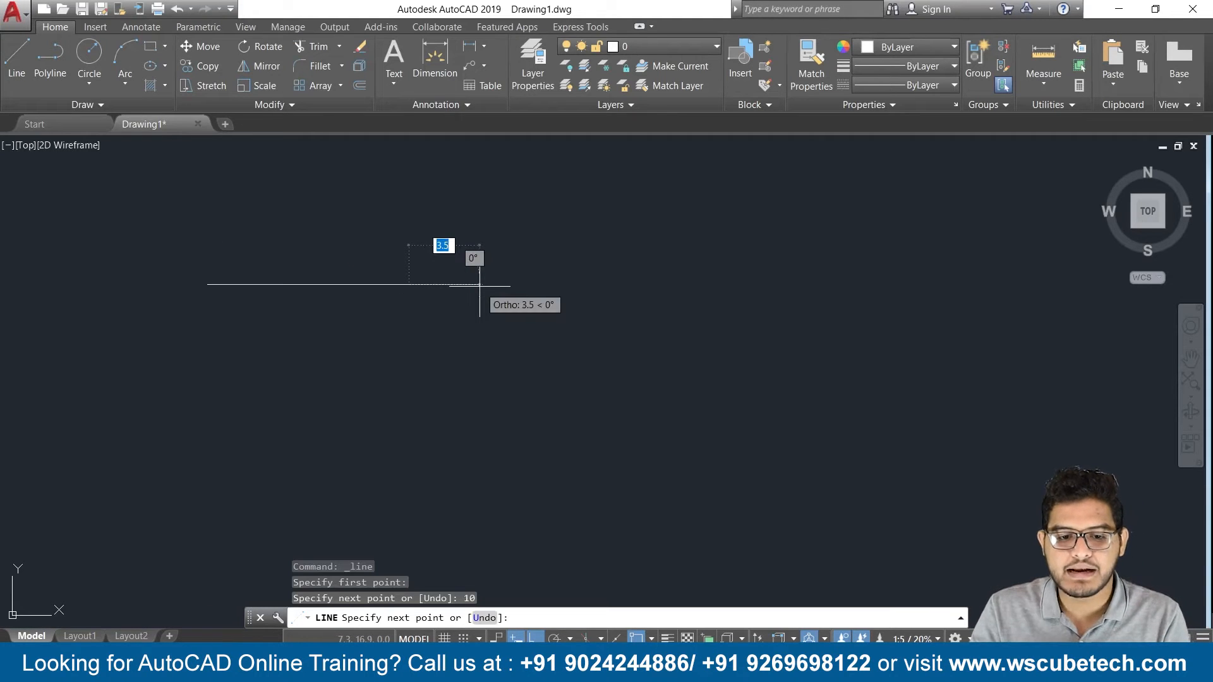
pyautogui.press('Return')
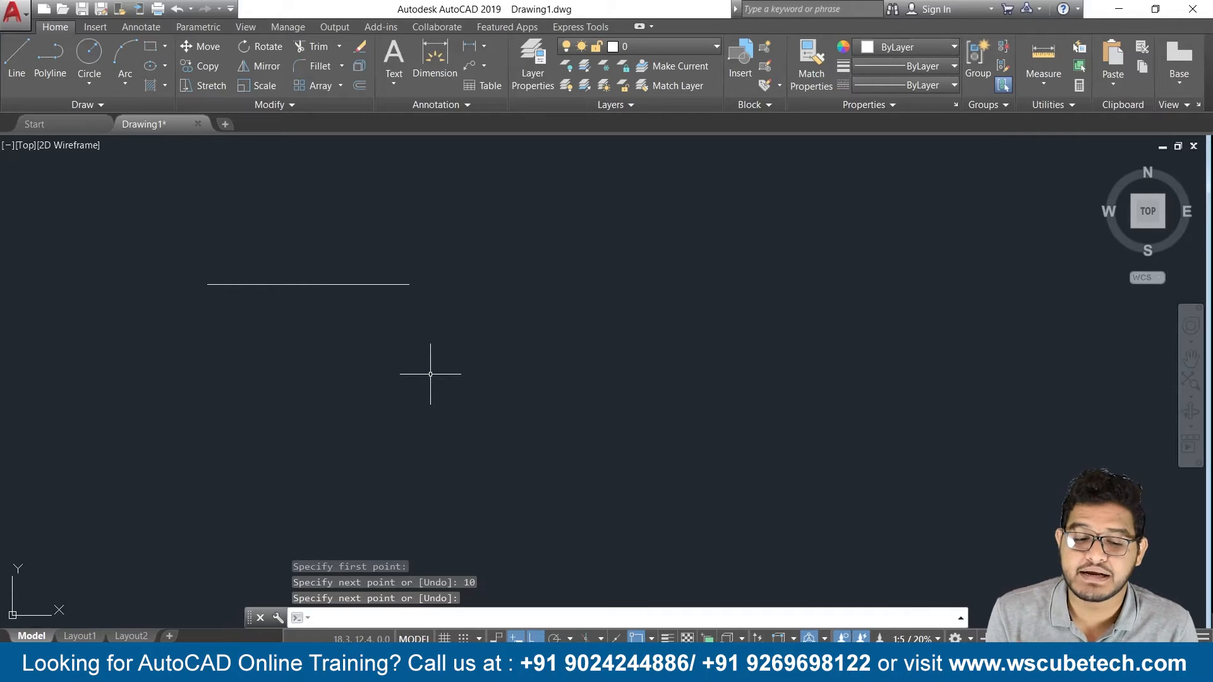
pyautogui.press('Return')
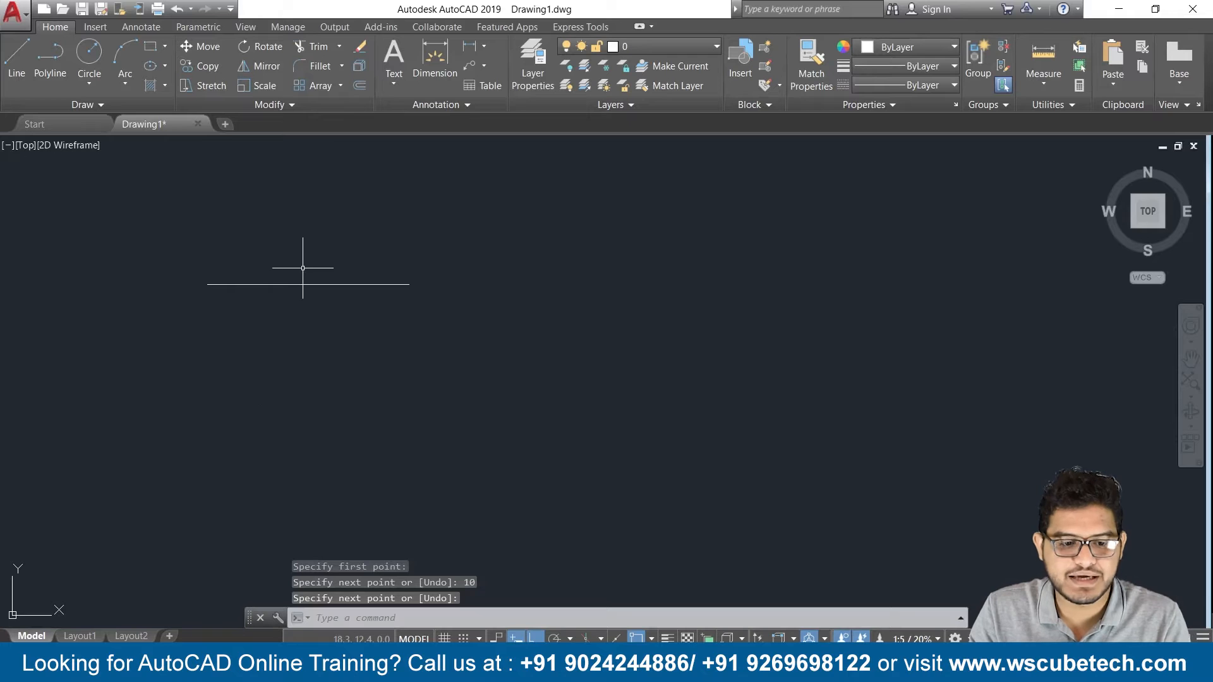
# - Copy the horizontal line about 20 units to its right, using its right endpoint as the base point
pyautogui.click(349, 284)
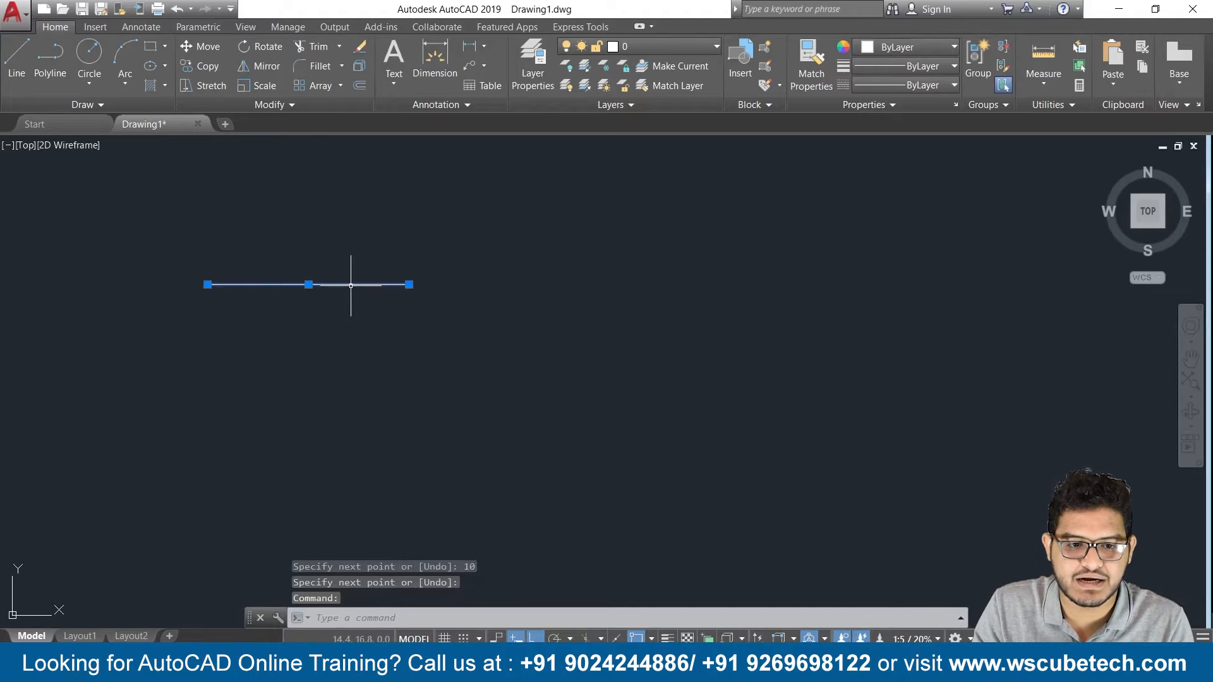
pyautogui.click(205, 66)
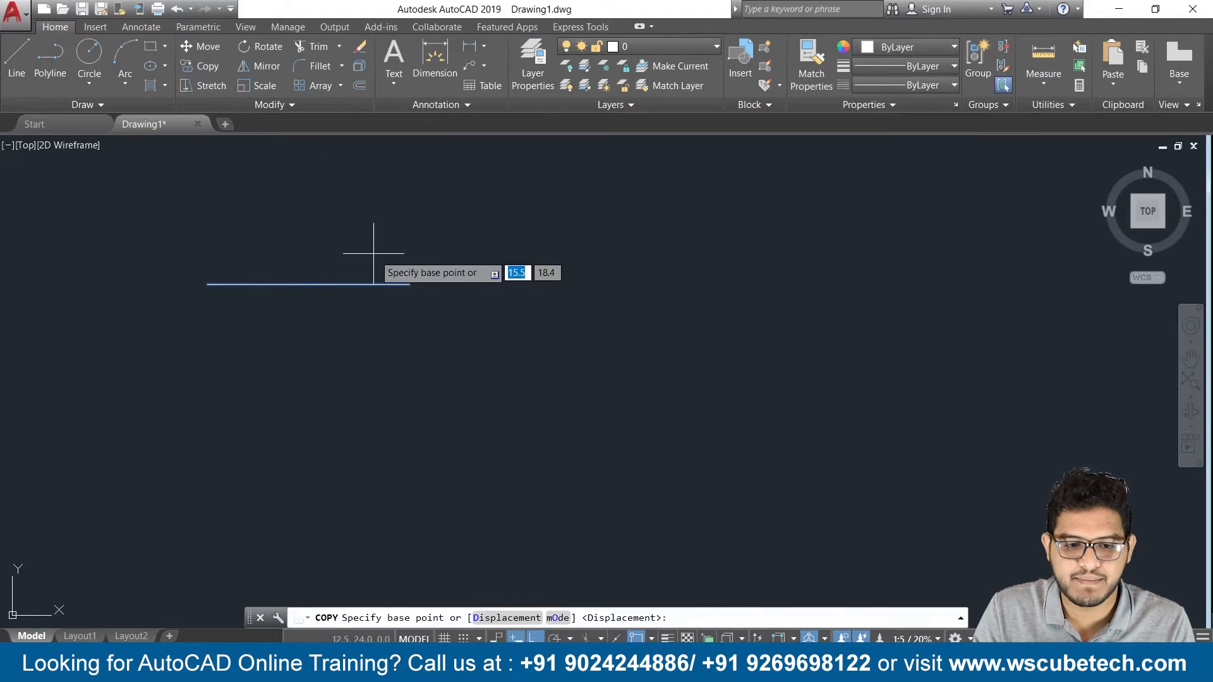
pyautogui.click(409, 284)
pyautogui.click(820, 284)
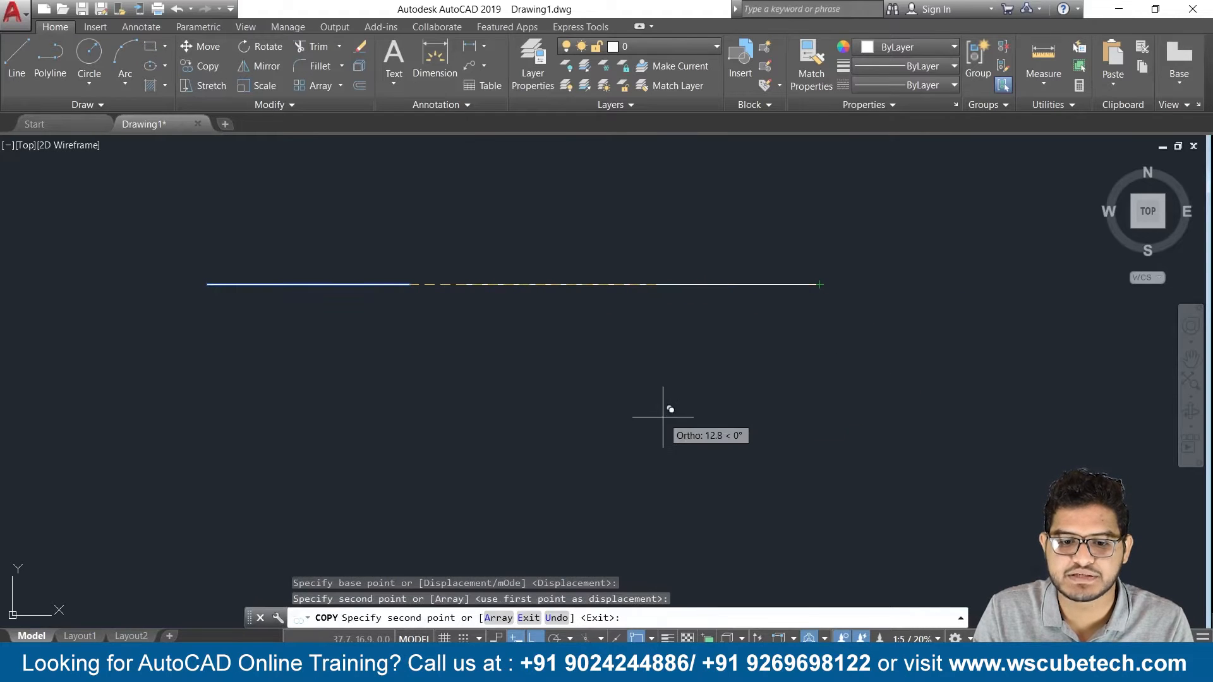
pyautogui.press('Return')
pyautogui.moveTo(342, 365); pyautogui.dragTo(452, 371, button='middle')
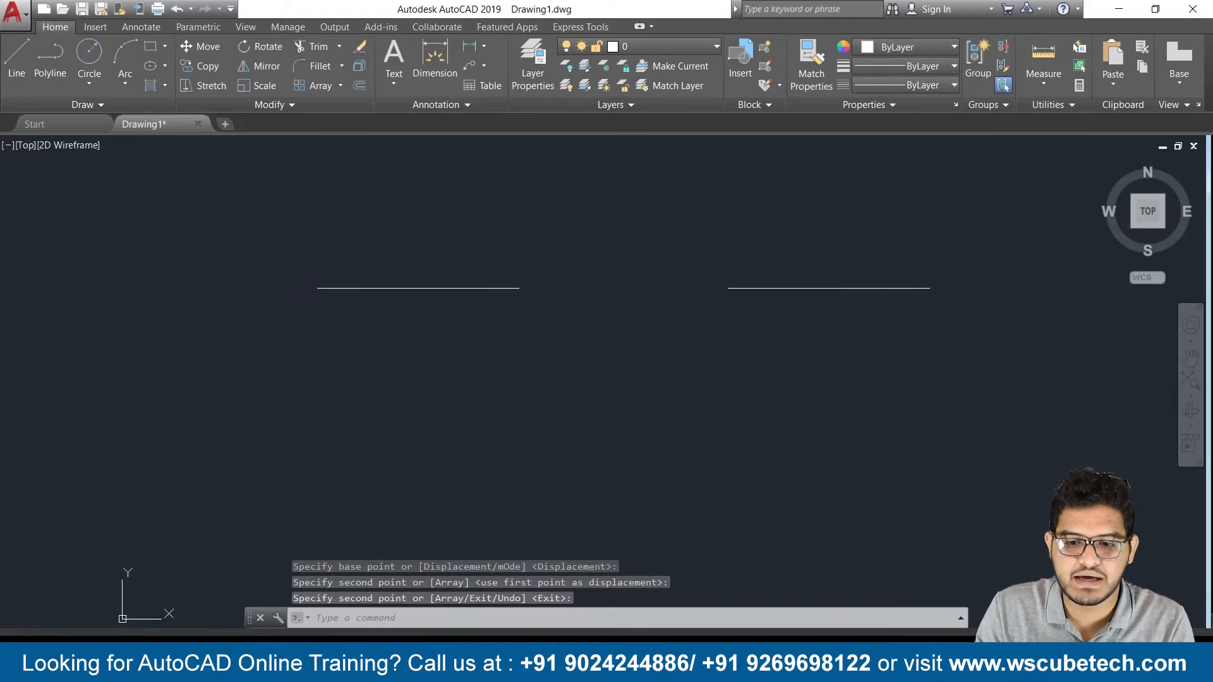
pyautogui.scroll(2, 453, 371)
pyautogui.scroll(-3, 480, 350)
pyautogui.scroll(2, 480, 350)
pyautogui.moveTo(473, 360); pyautogui.dragTo(449, 372, button='middle')
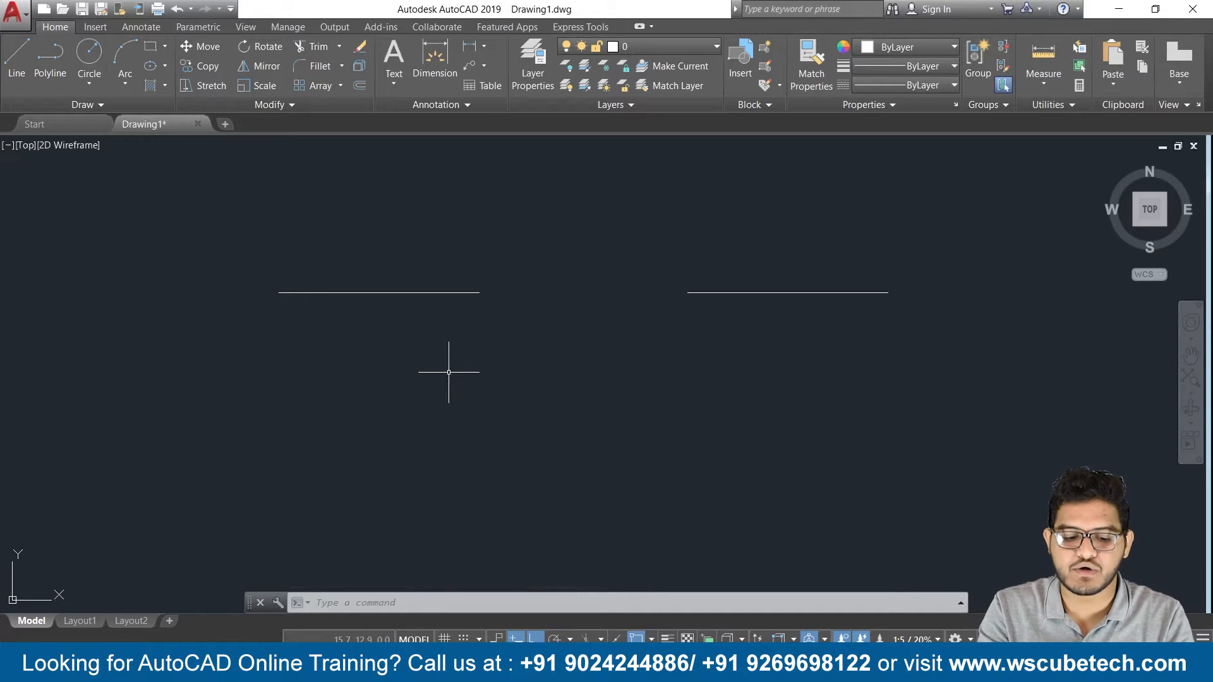
# - Make Standard the current dimension style in the Dimension Style Manager
pyautogui.write('d')
pyautogui.press('Return')
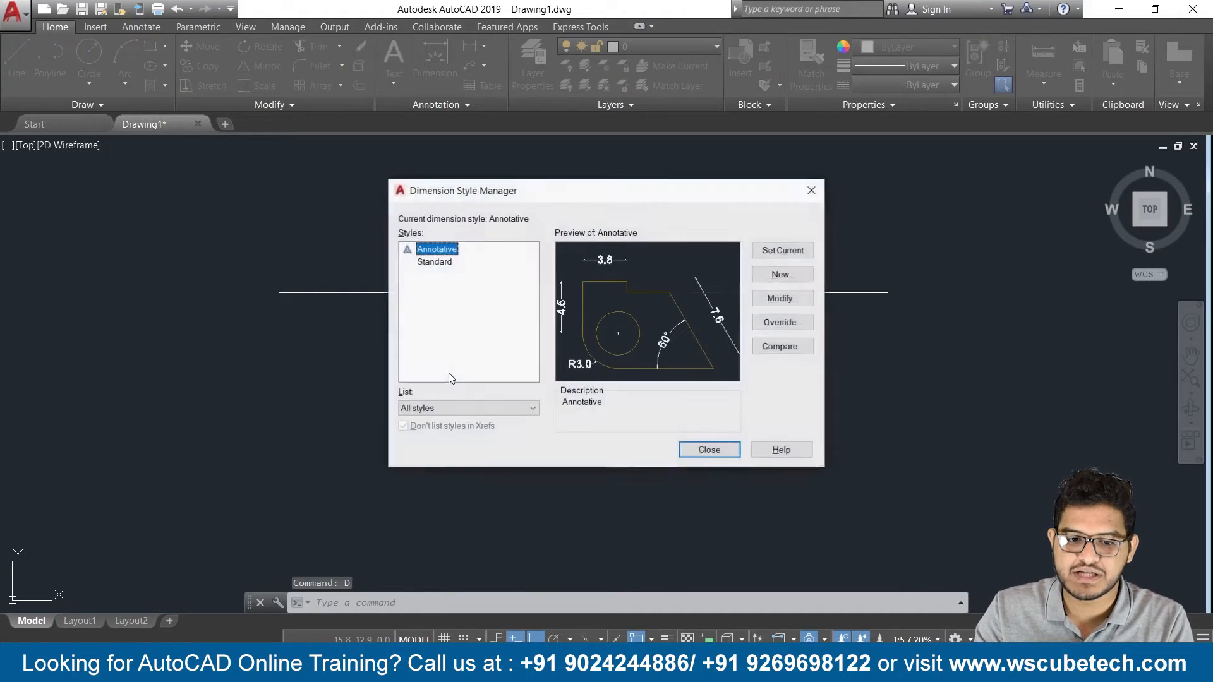
pyautogui.click(439, 263)
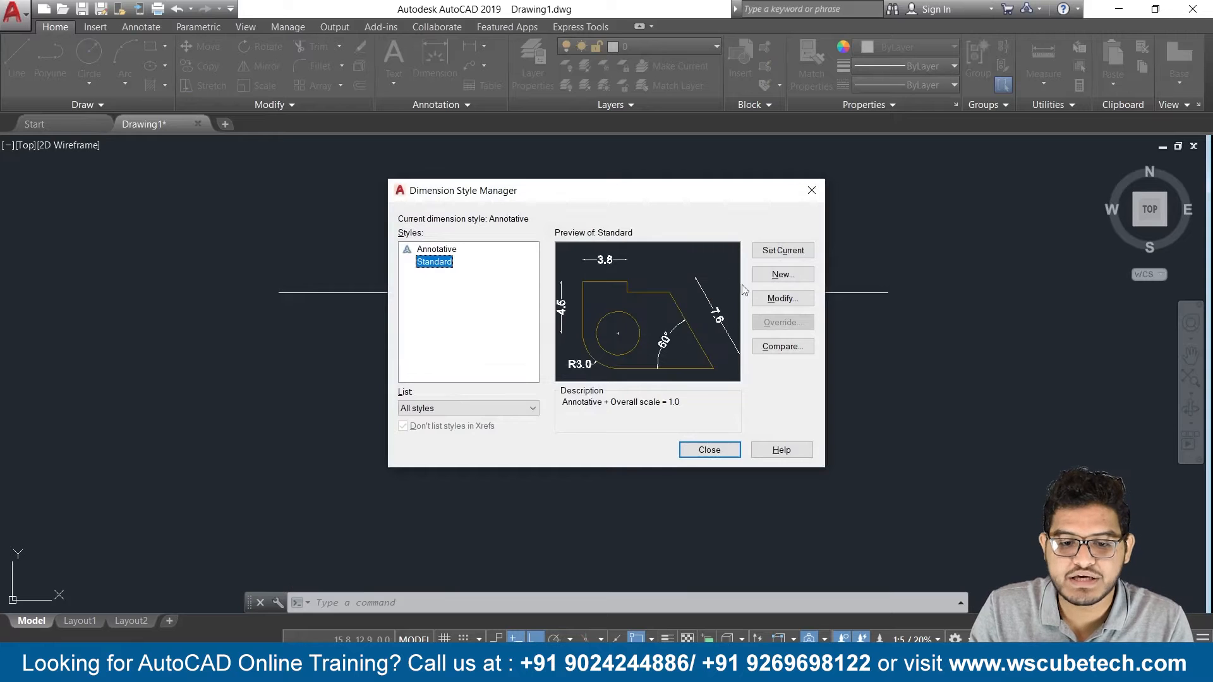
pyautogui.click(777, 253)
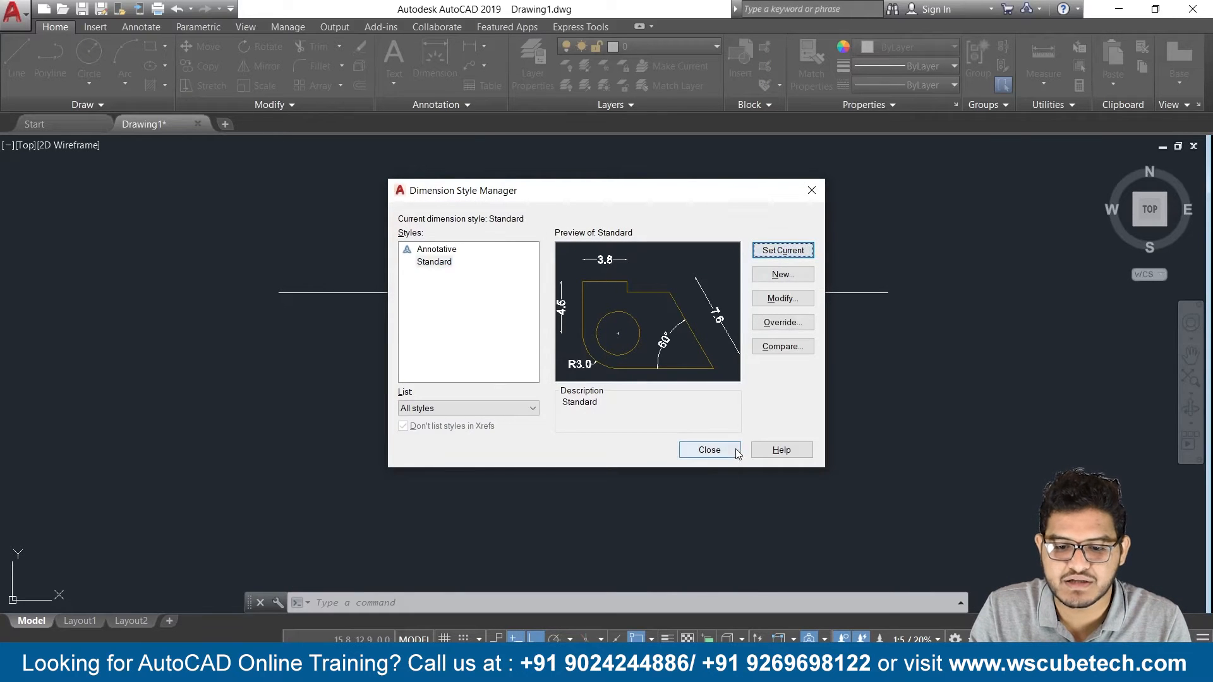
pyautogui.click(706, 451)
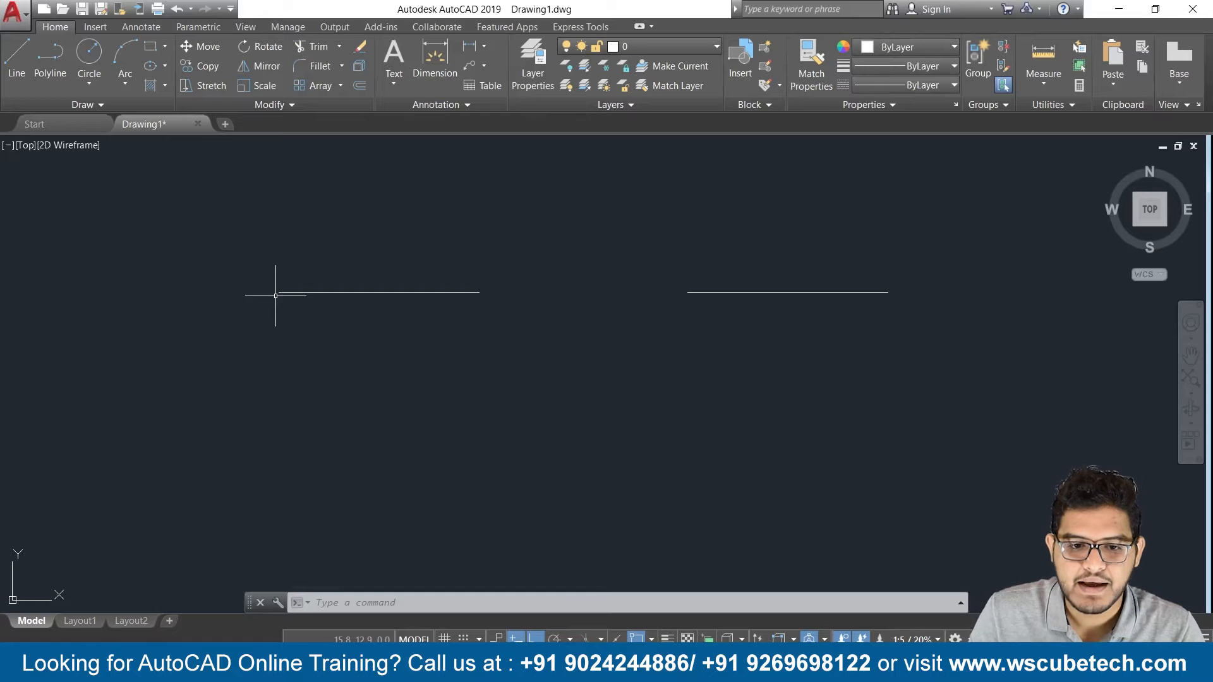
# - Add a linear dimension between the endpoints of the left line and place it below the line
pyautogui.click(469, 45)
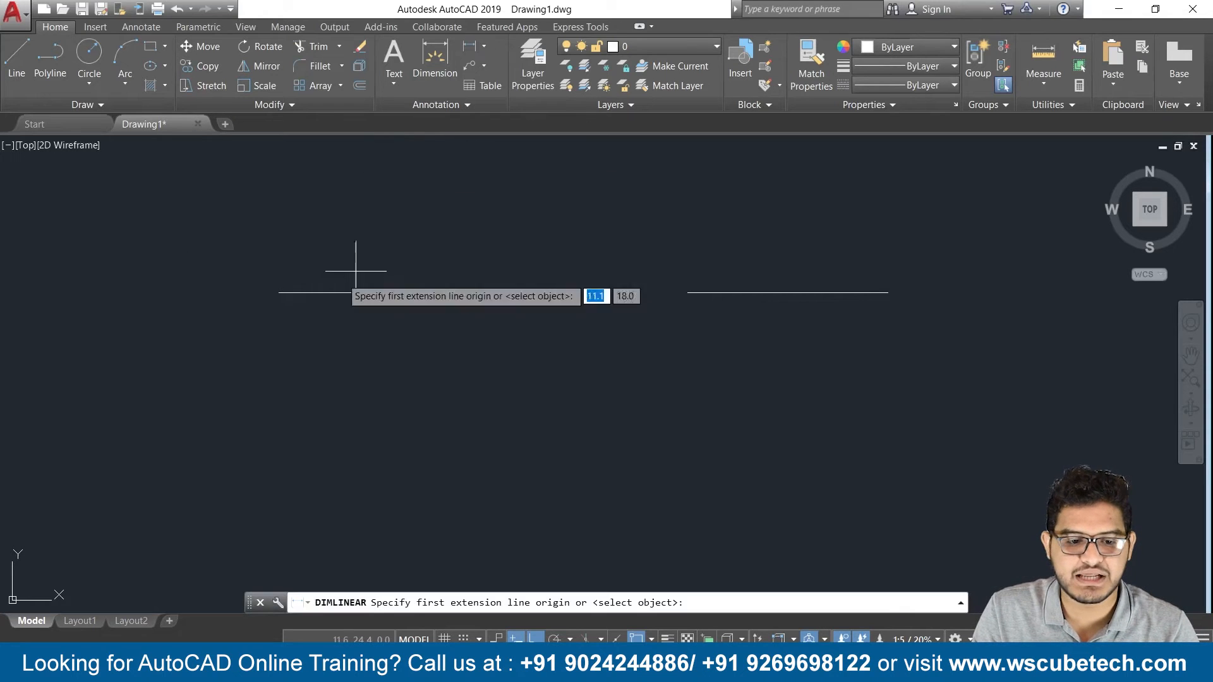
pyautogui.click(279, 292)
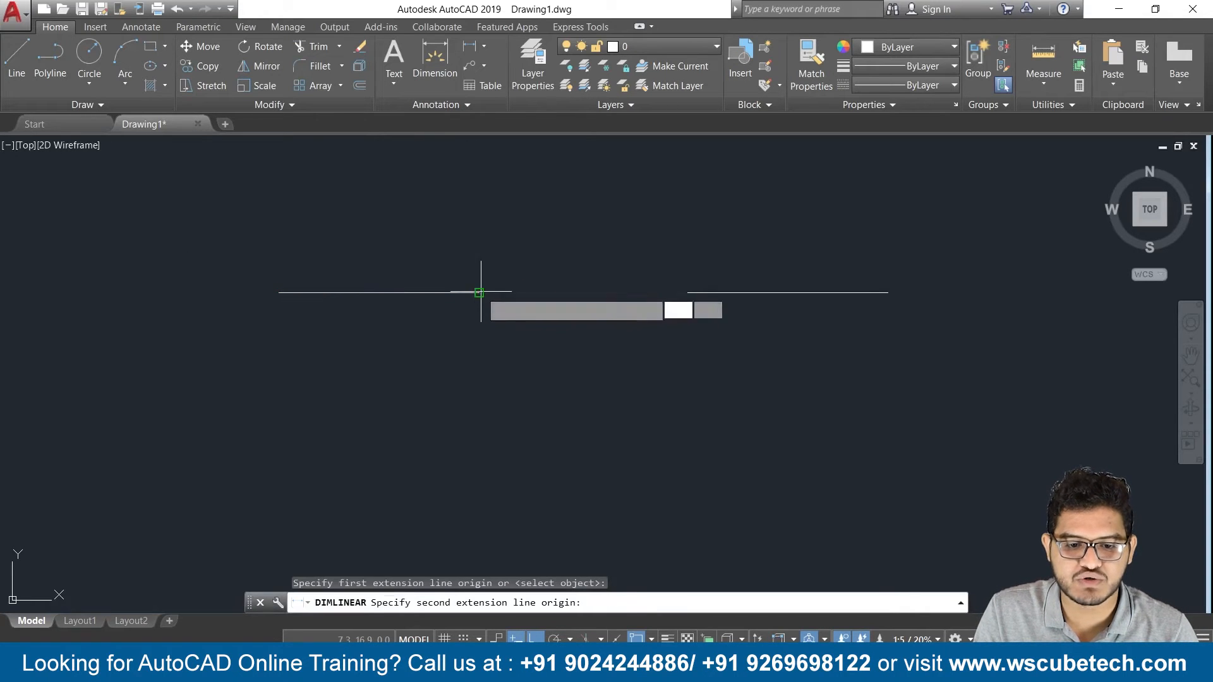
pyautogui.click(480, 292)
pyautogui.click(468, 379)
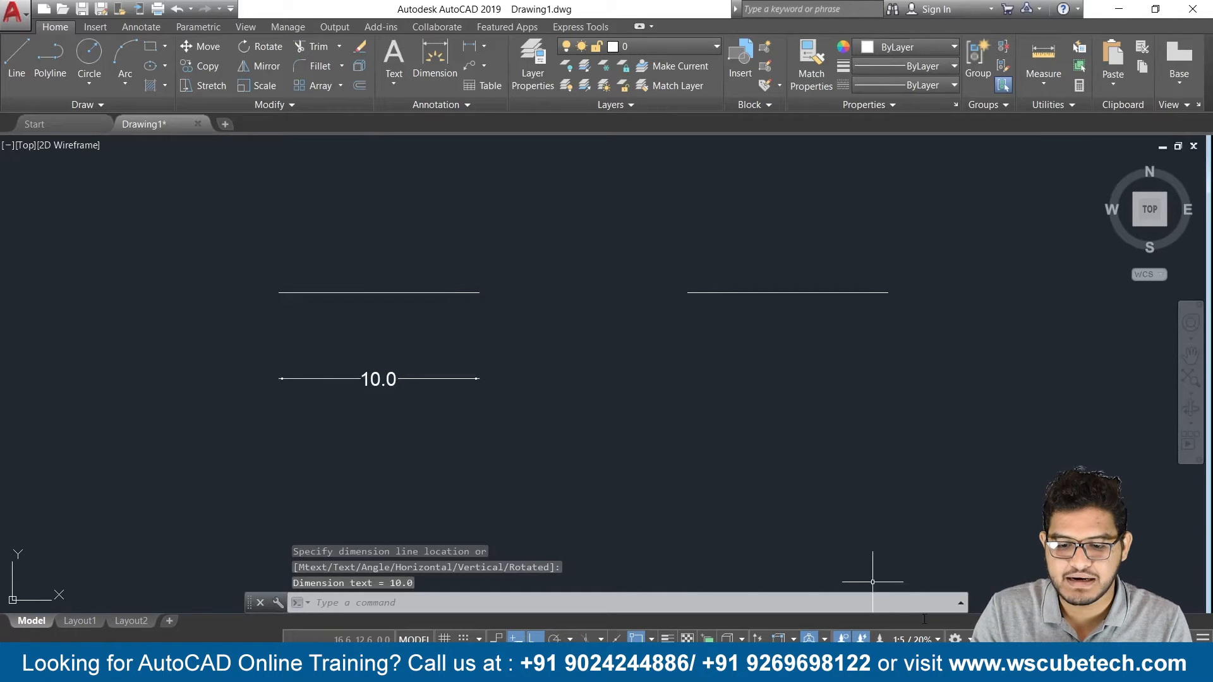
# - Set the annotation scale to 1:1 and make Annotative the current dimension style
pyautogui.click(911, 639)
pyautogui.click(905, 165)
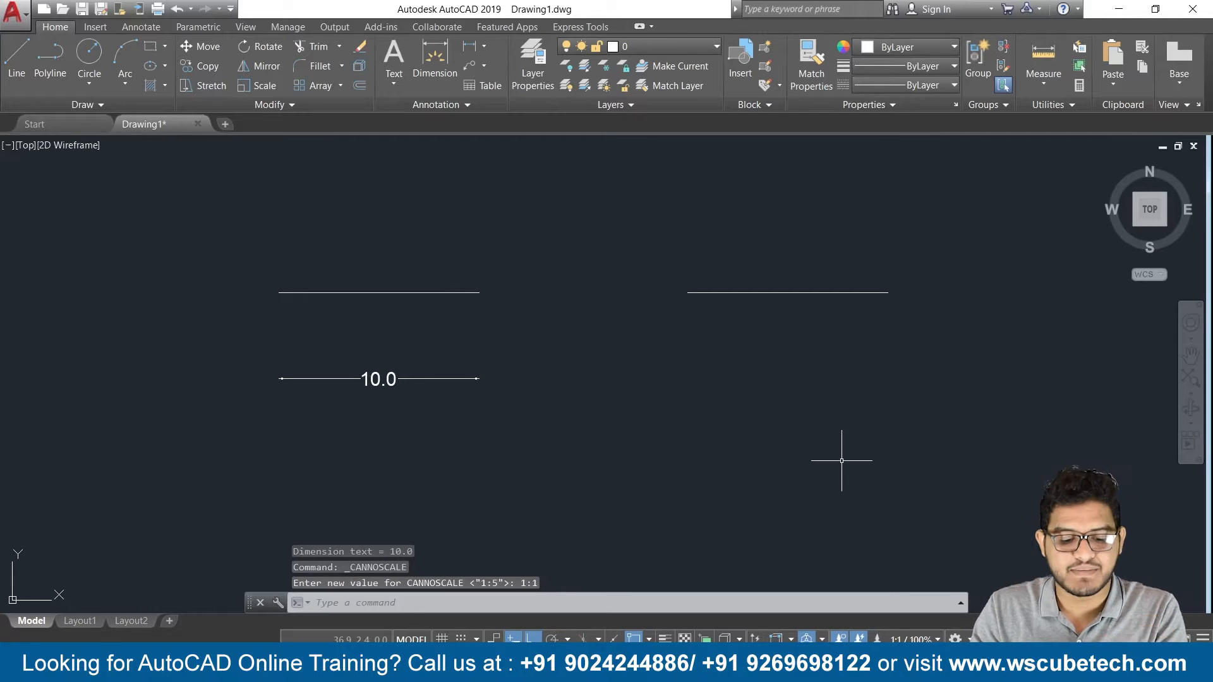
pyautogui.write('D')
pyautogui.press('Return')
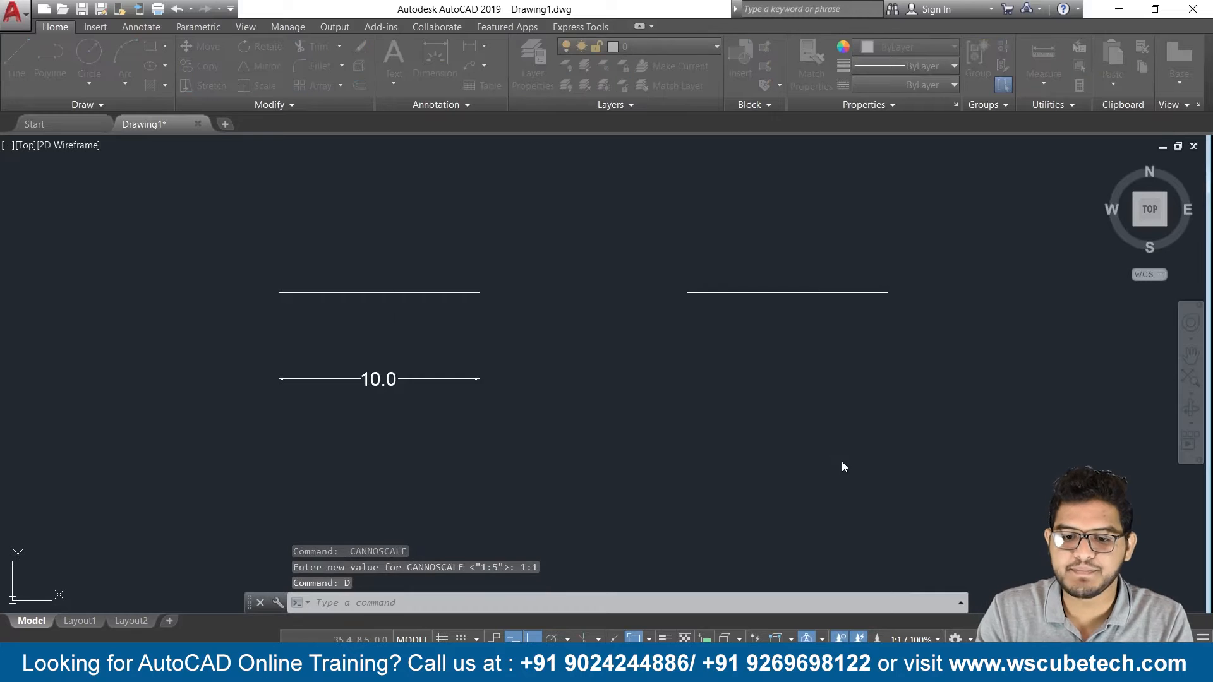
pyautogui.click(452, 250)
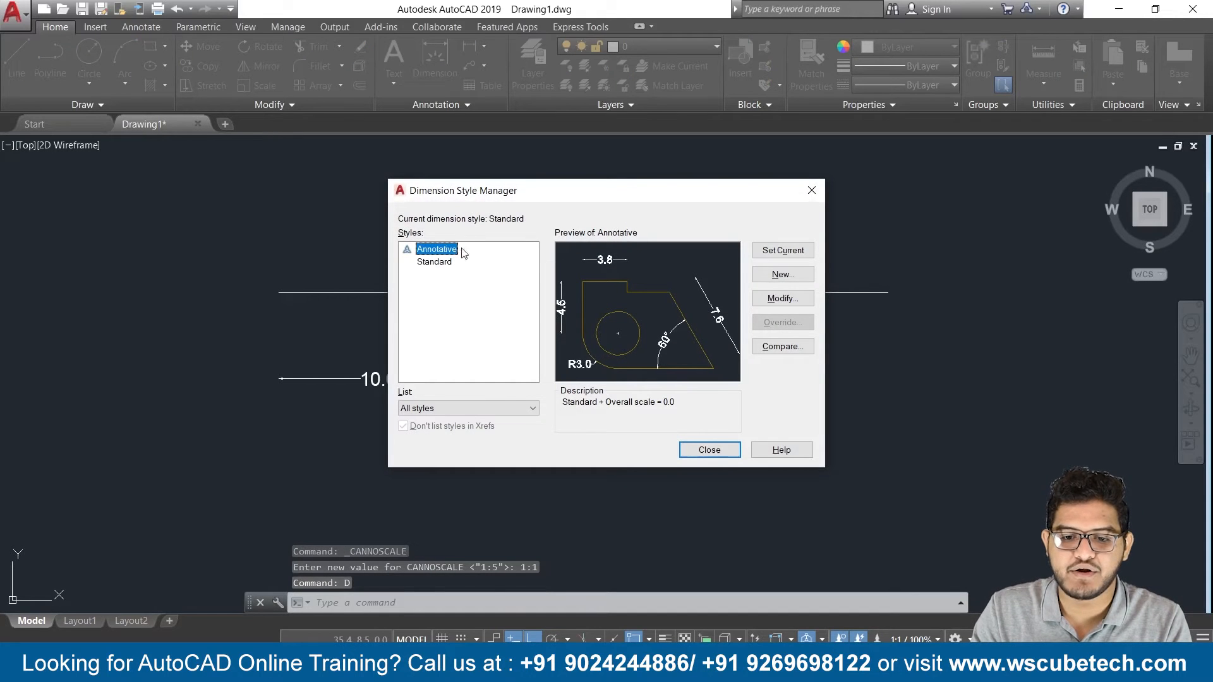
pyautogui.click(800, 256)
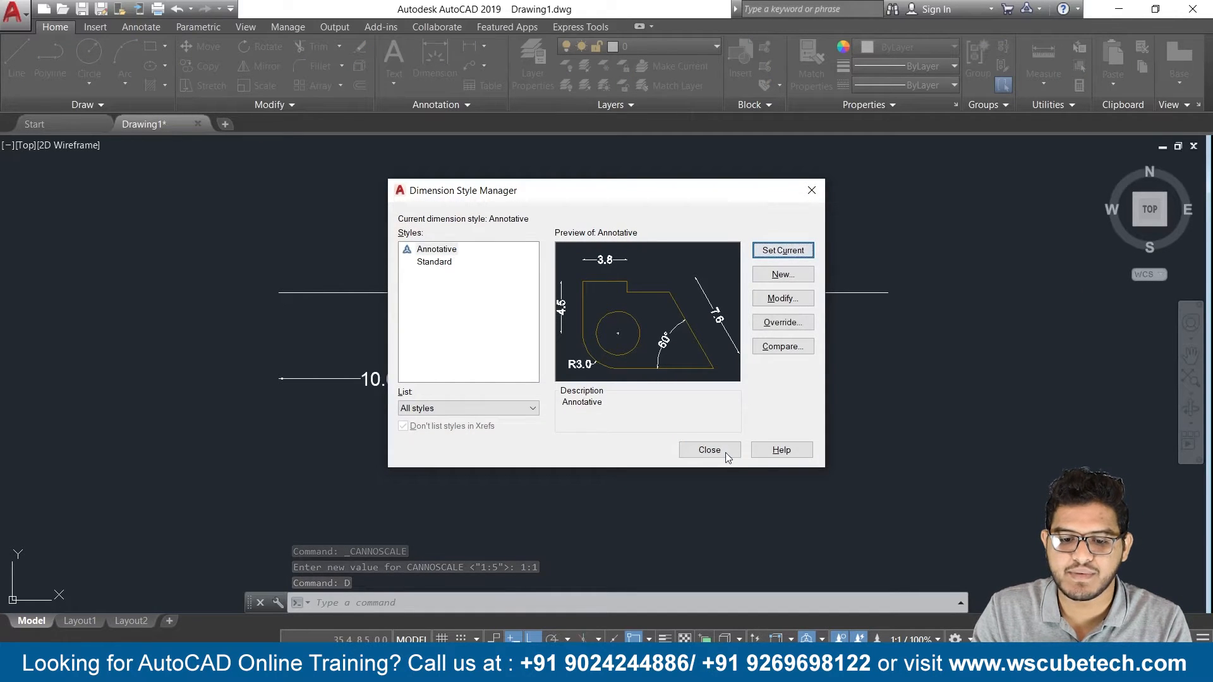
pyautogui.click(709, 449)
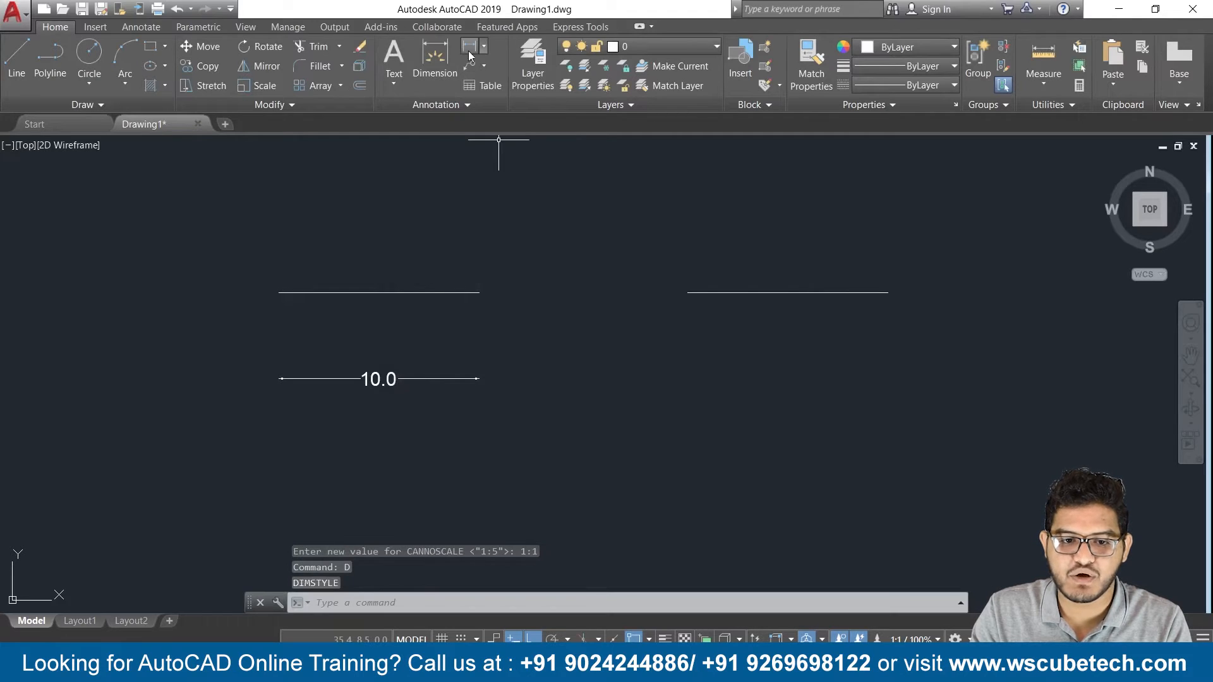
# - Add a linear dimension between the endpoints of the right line and place it below the line
pyautogui.click(469, 46)
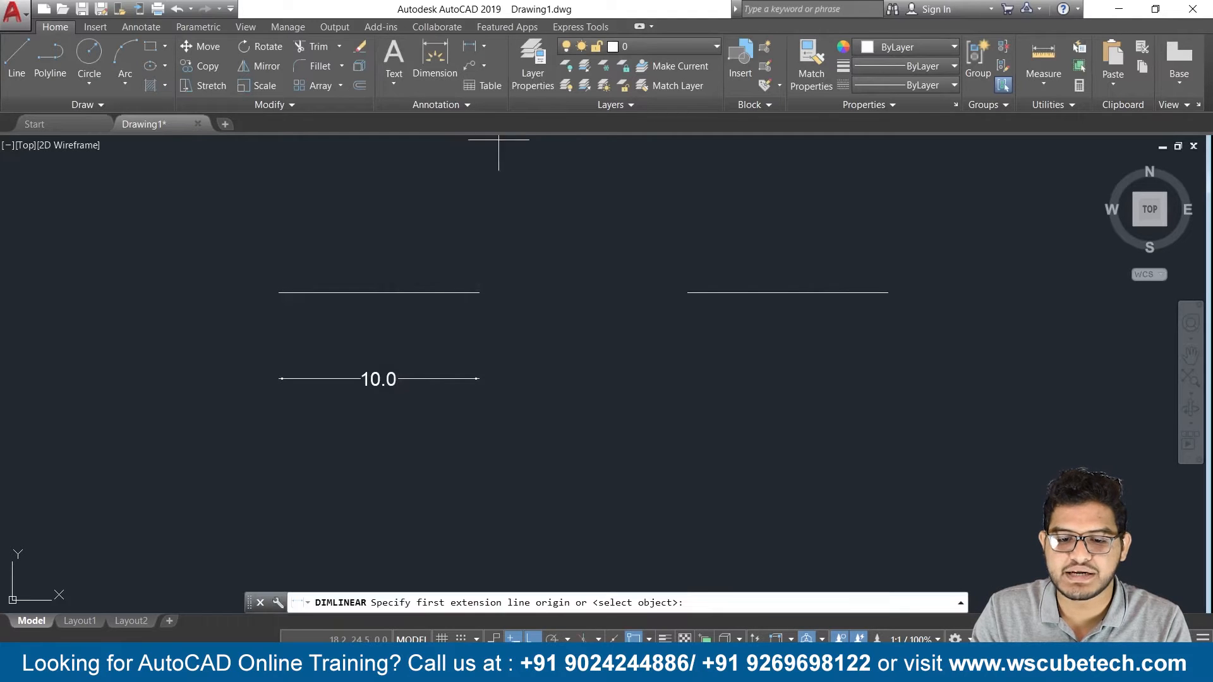
pyautogui.click(688, 291)
pyautogui.click(887, 292)
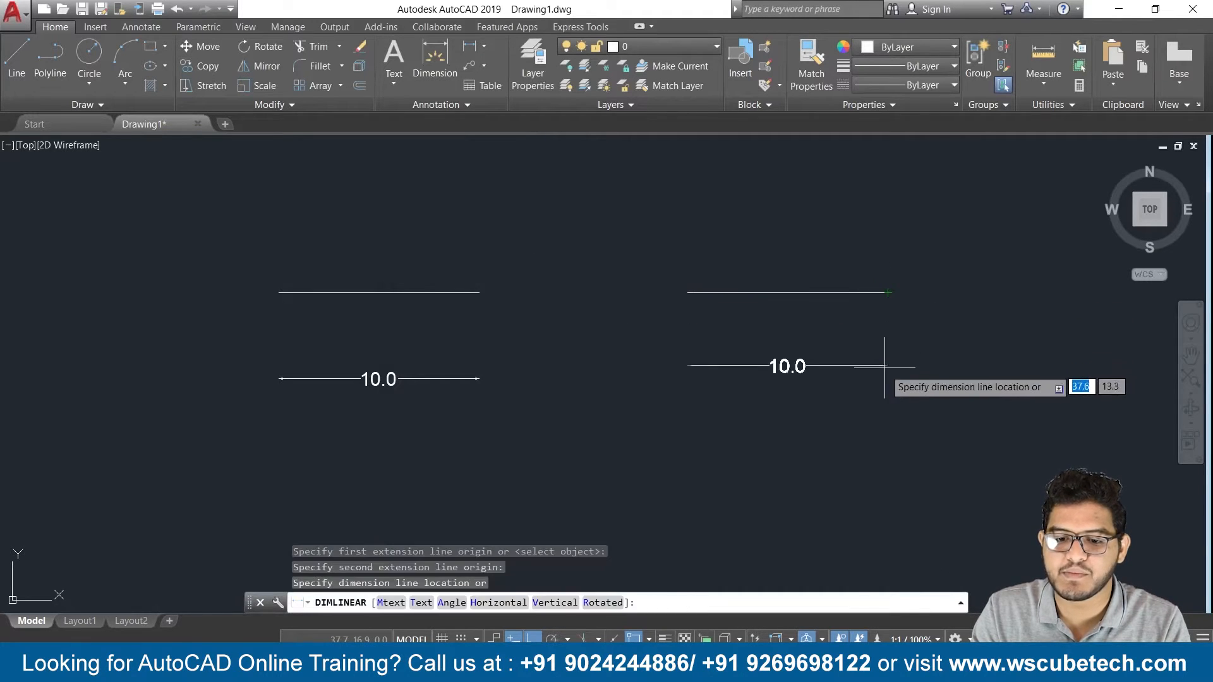
pyautogui.click(884, 369)
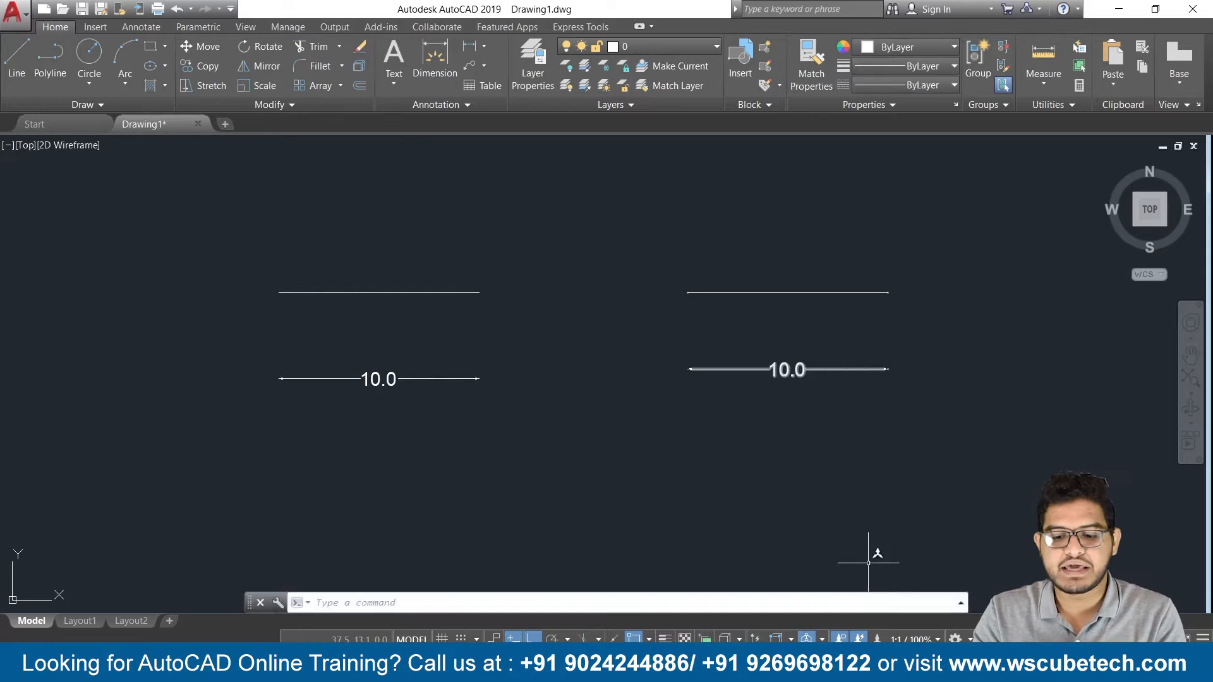
# - Try the annotation scales 1:2 and 1:10 to compare the annotative dimension with the standard one
pyautogui.click(926, 639)
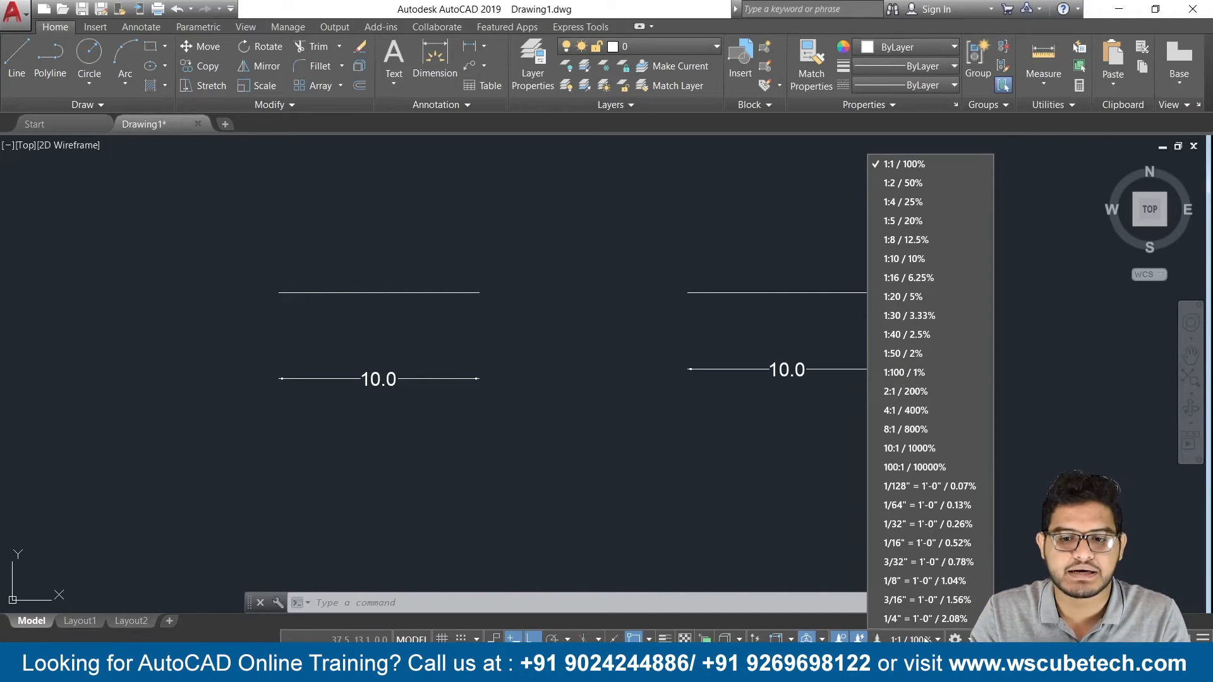
pyautogui.click(914, 184)
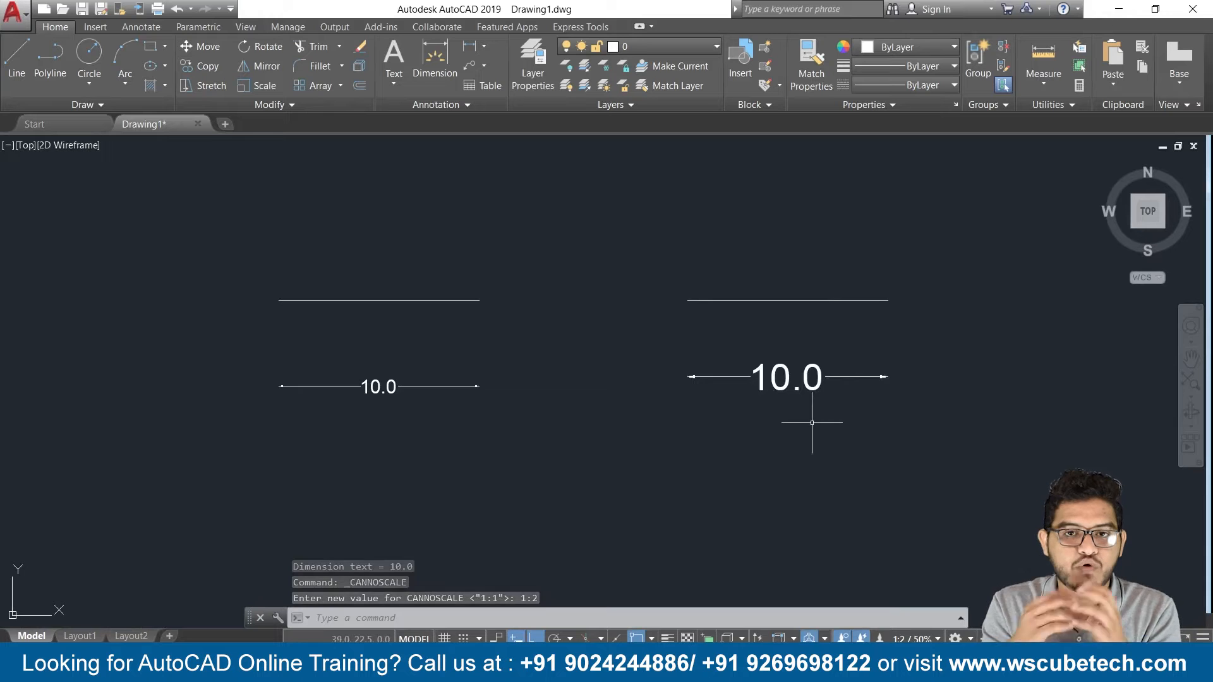
pyautogui.click(905, 638)
pyautogui.click(923, 263)
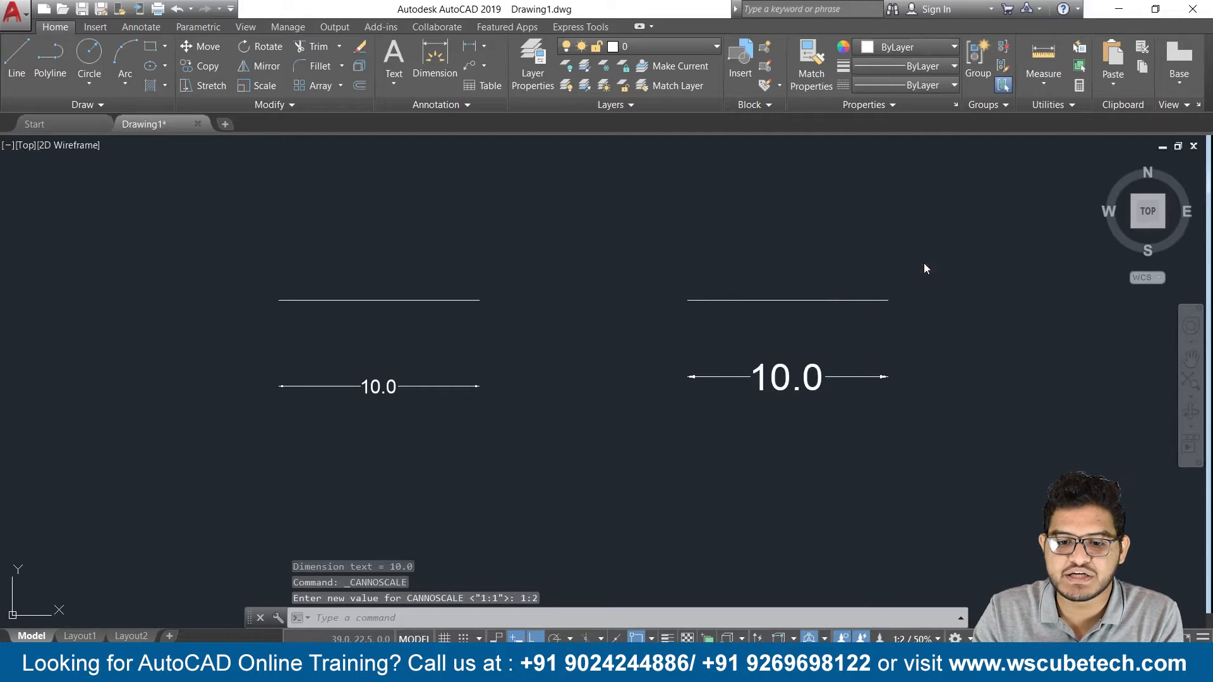
pyautogui.scroll(-4, 894, 482)
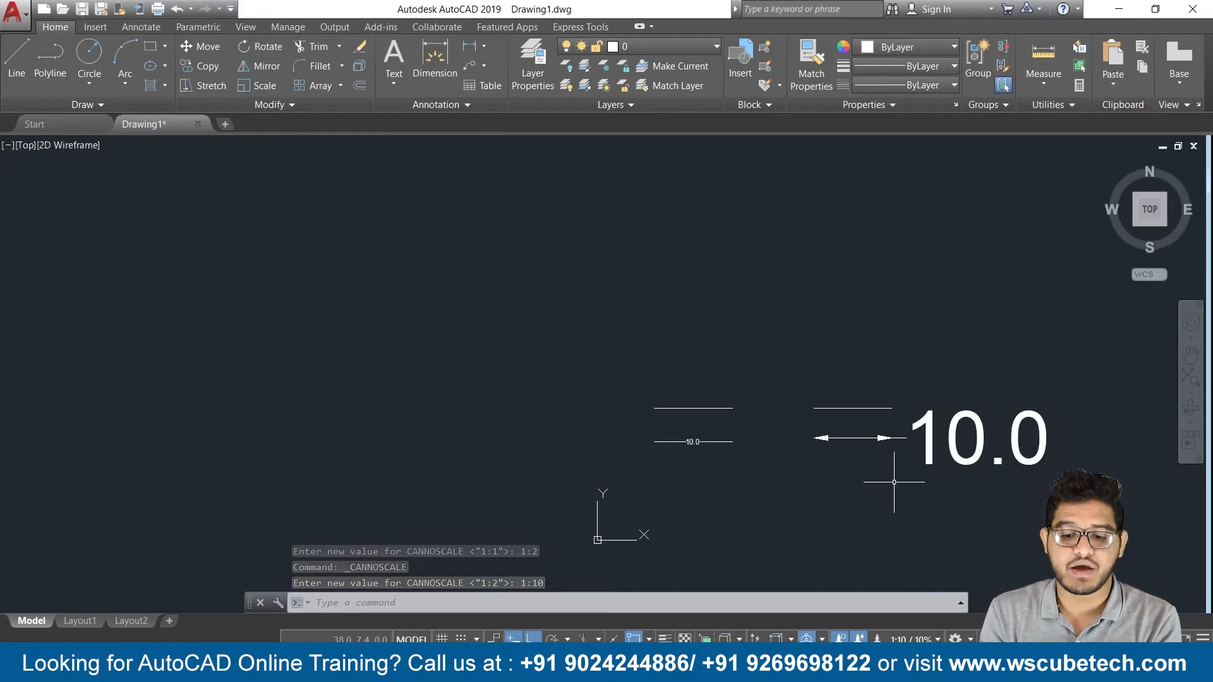
# - Set the annotation scale back to 1:1 and bring both dimensioned lines into view
pyautogui.click(928, 638)
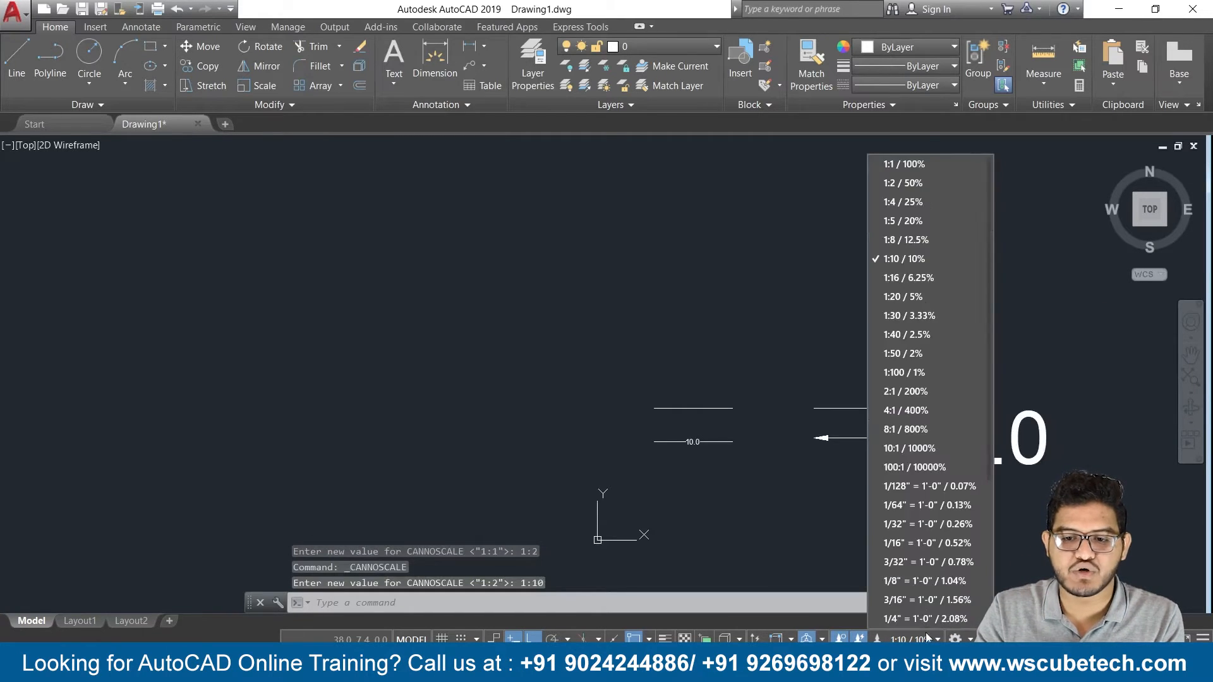
pyautogui.click(913, 165)
pyautogui.scroll(2, 854, 227)
pyautogui.moveTo(848, 252); pyautogui.dragTo(782, 75, button='middle')
pyautogui.scroll(2, 758, 285)
pyautogui.scroll(-2, 744, 360)
pyautogui.moveTo(740, 342); pyautogui.dragTo(749, 187, button='middle')
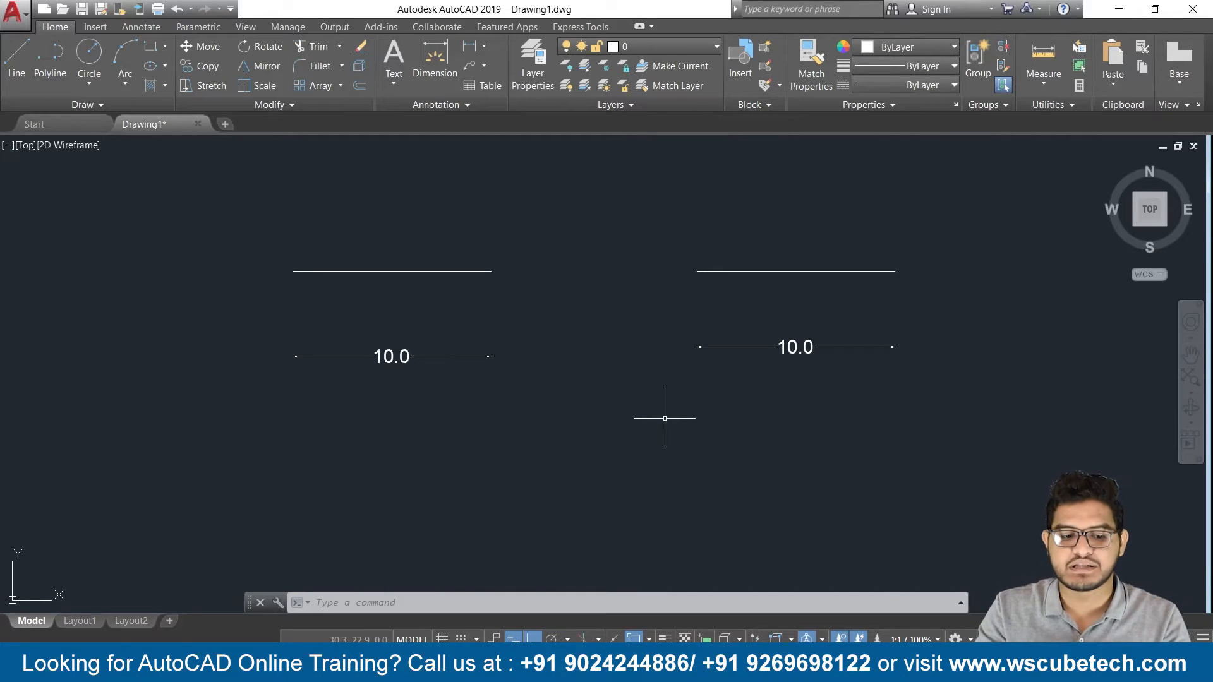
# - Switch to Layout1, select its viewport and set the viewport scale to Scale to fit
pyautogui.click(80, 621)
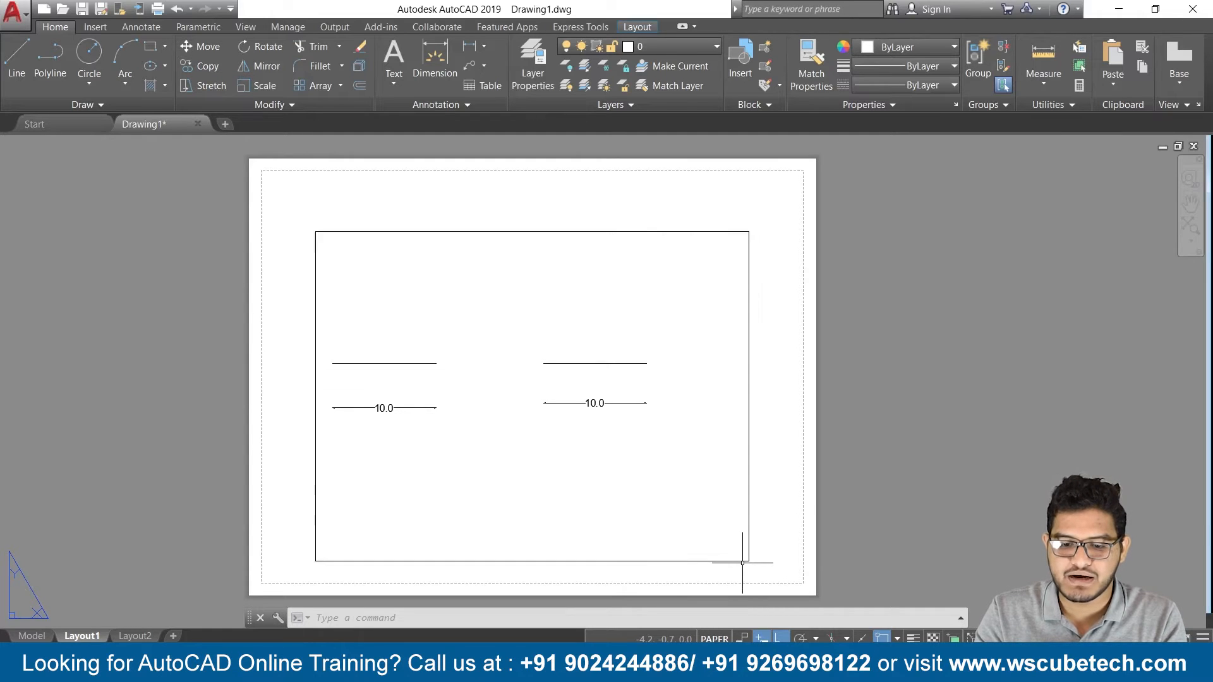
pyautogui.click(743, 560)
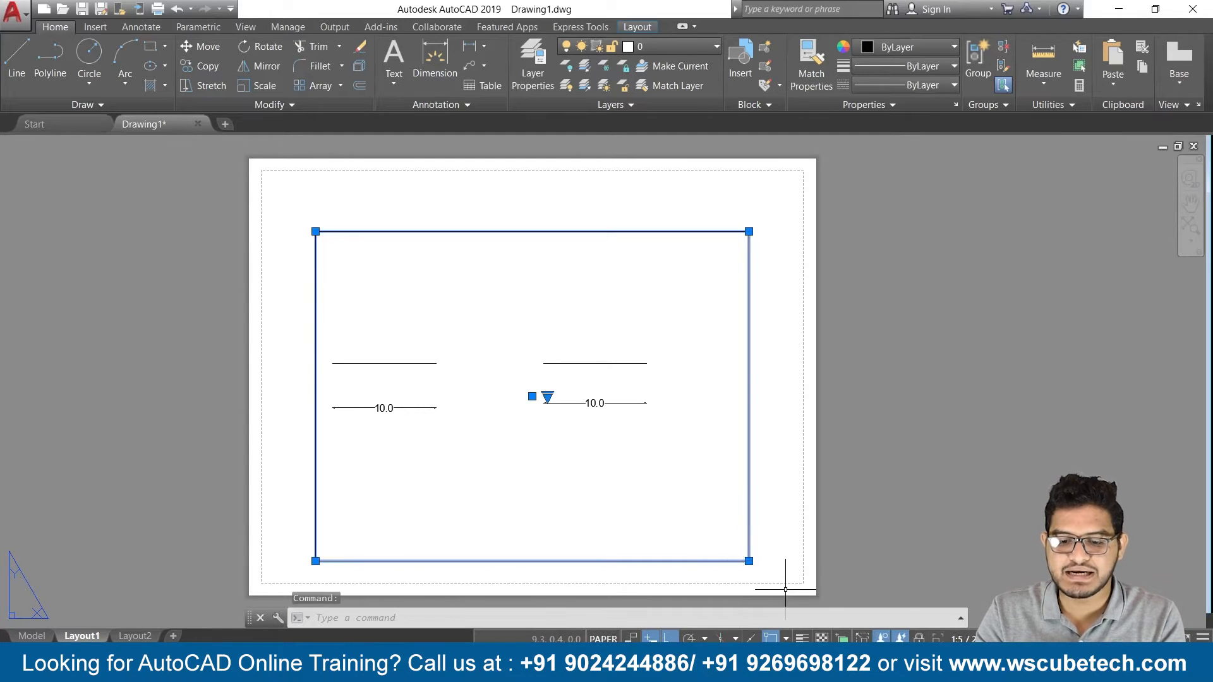
pyautogui.click(861, 637)
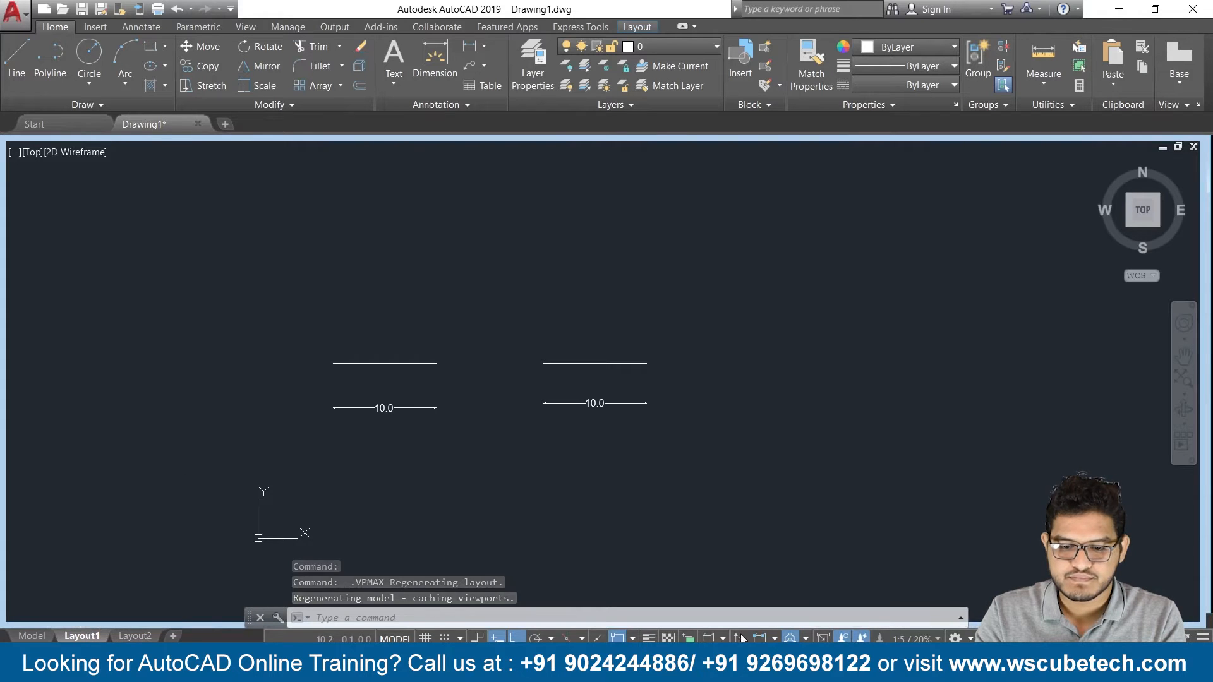
pyautogui.click(823, 638)
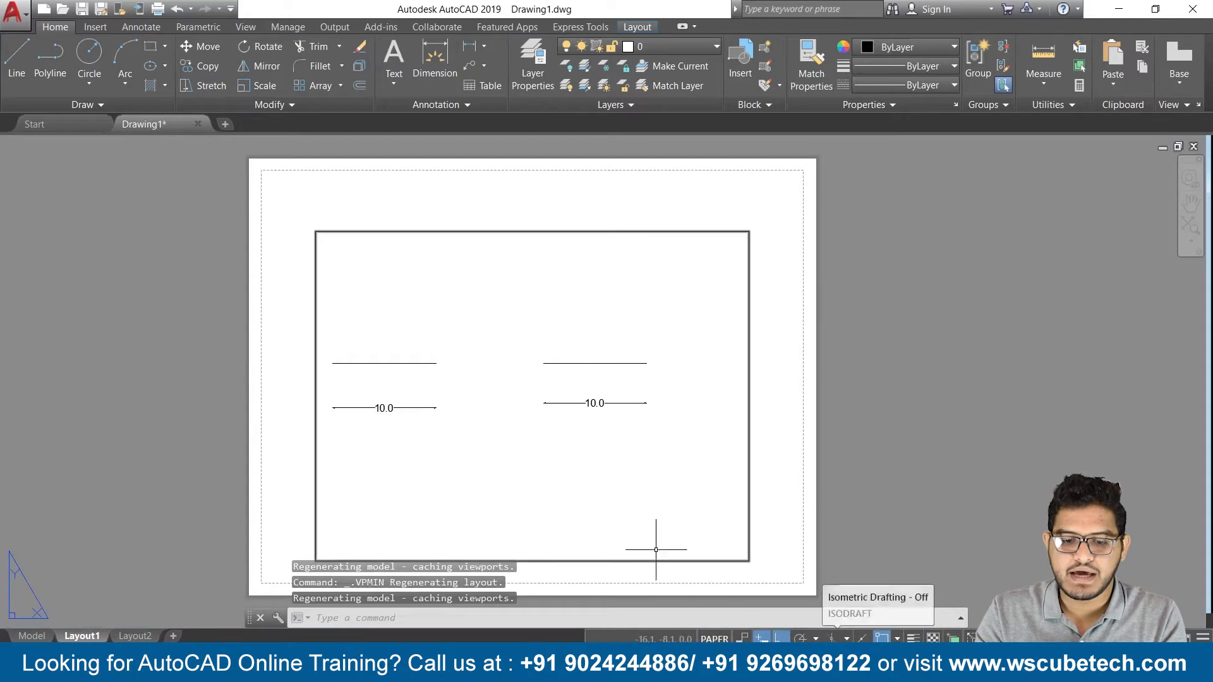
pyautogui.click(748, 561)
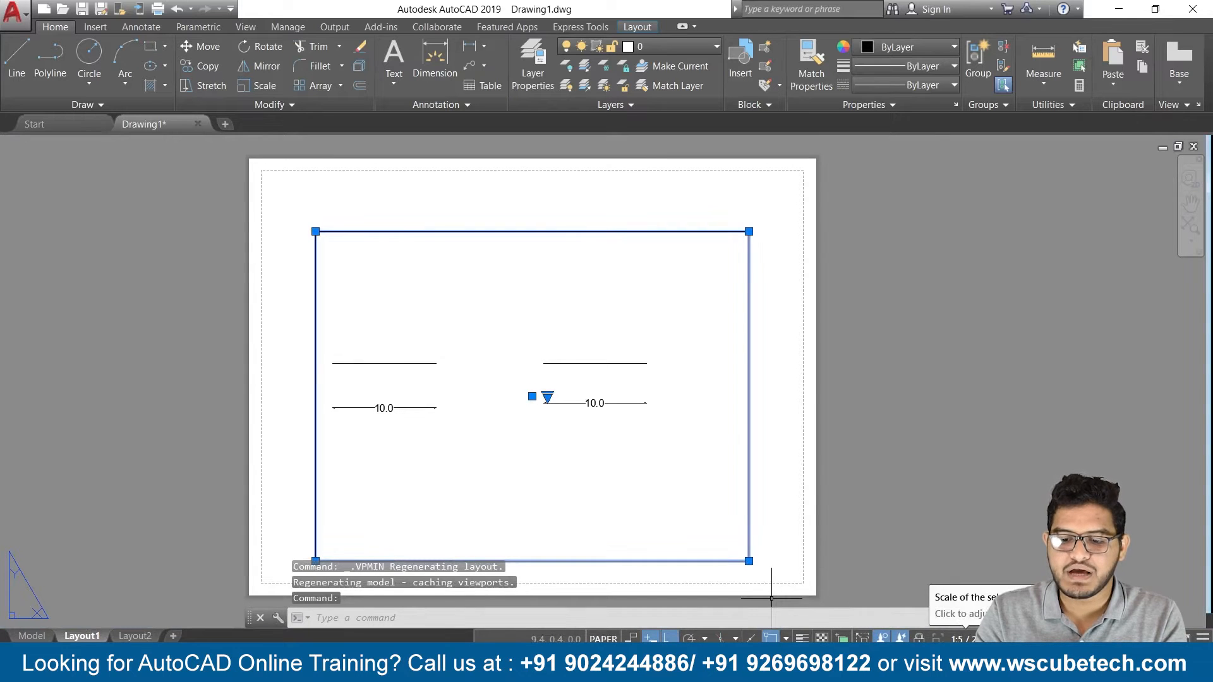
pyautogui.click(958, 638)
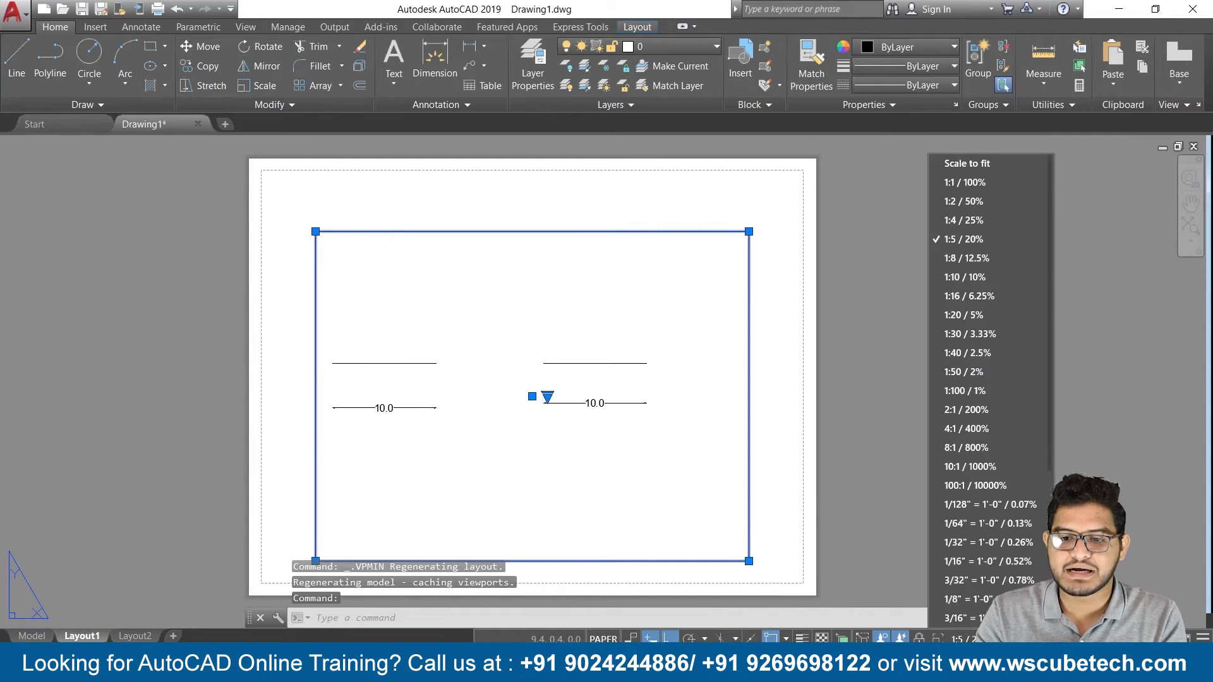
pyautogui.click(984, 158)
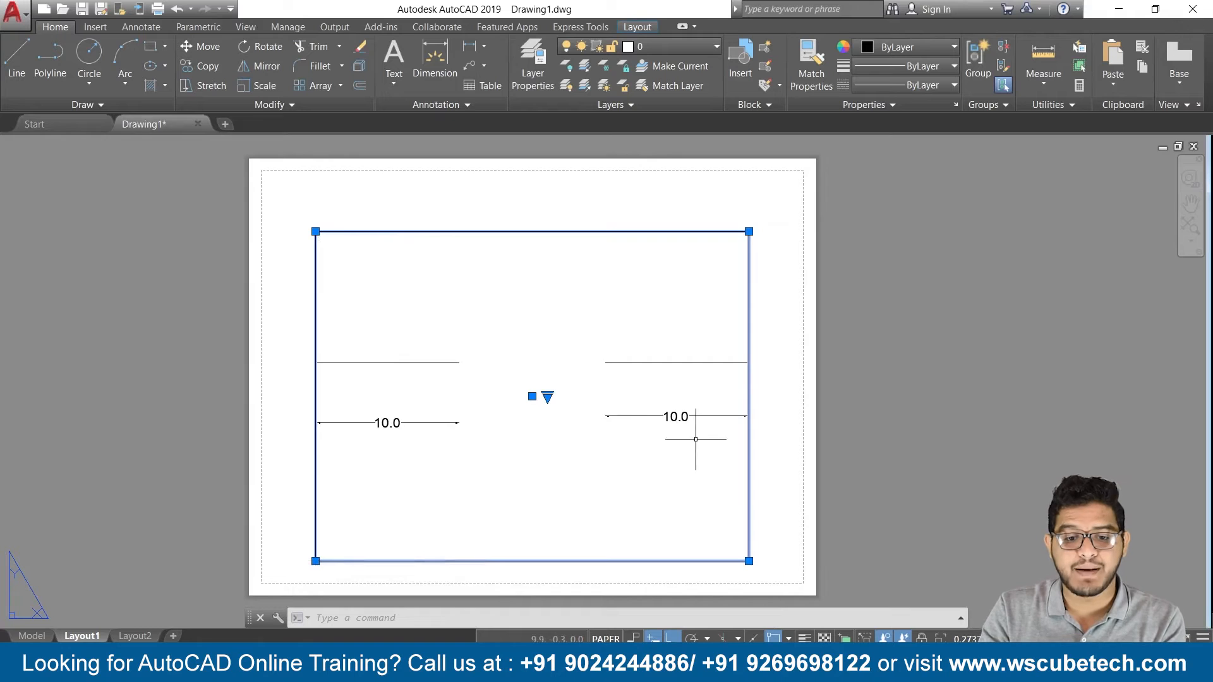
# - Try the viewport scale 1:2 in Layout1 and return the viewport to Scale to fit
pyautogui.click(965, 639)
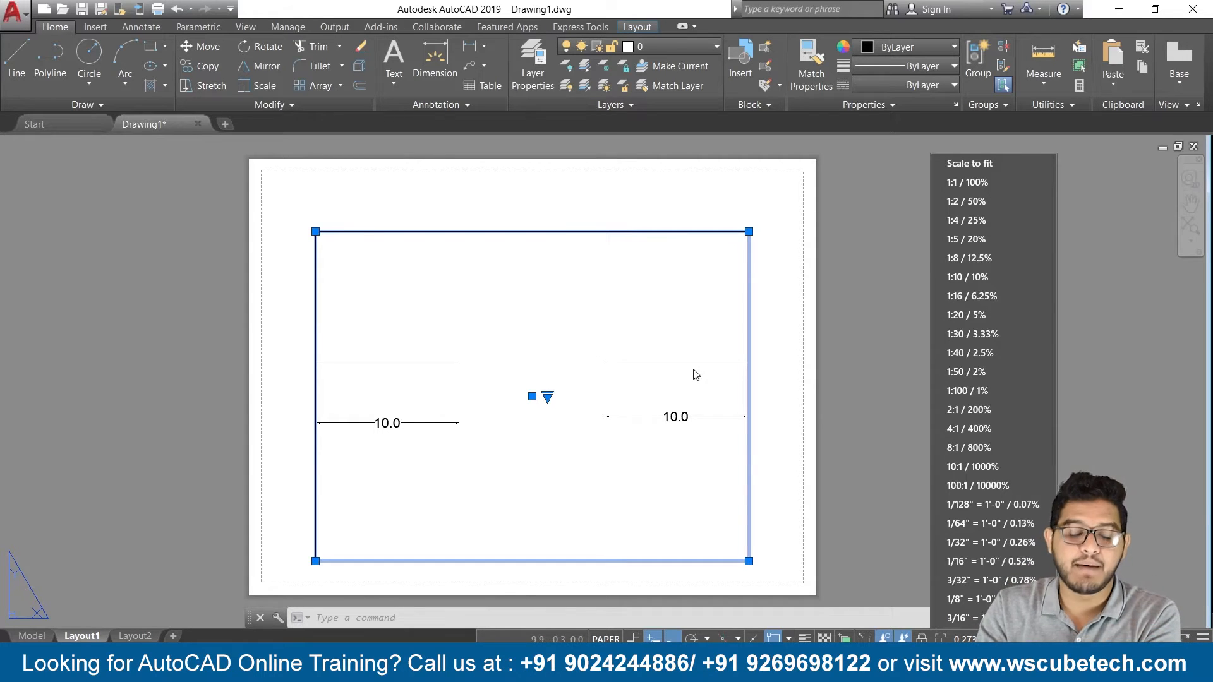
pyautogui.click(968, 202)
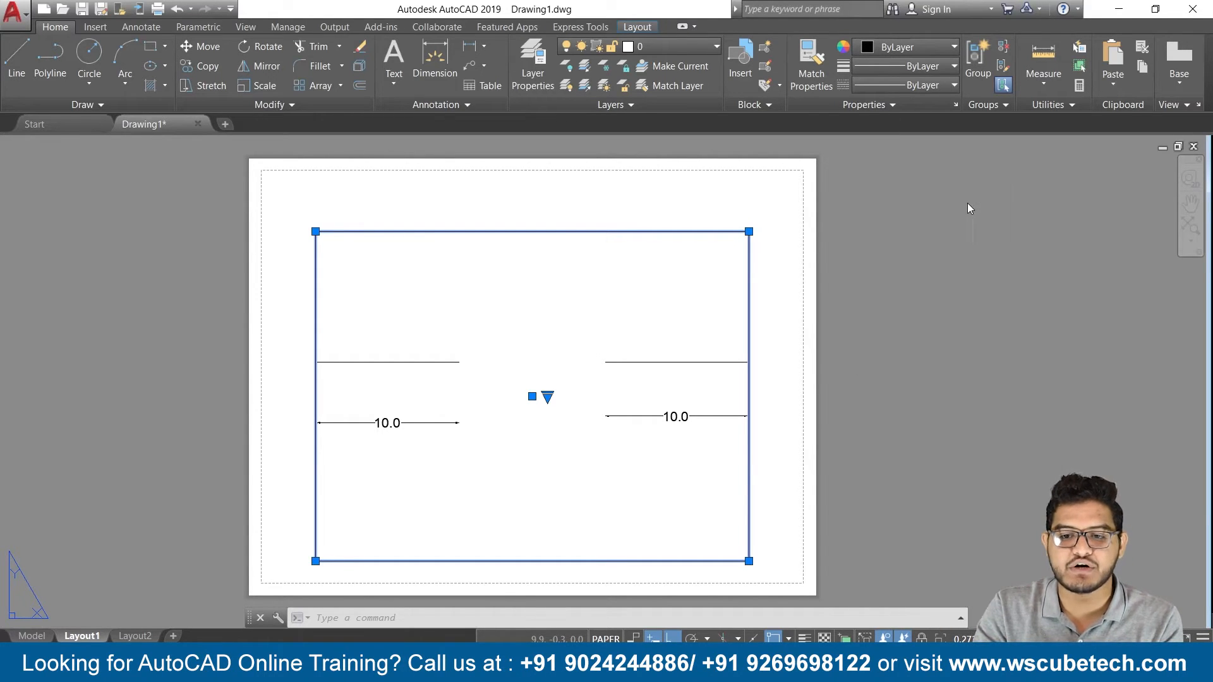
pyautogui.moveTo(631, 450); pyautogui.dragTo(538, 438, button='middle')
pyautogui.click(419, 367)
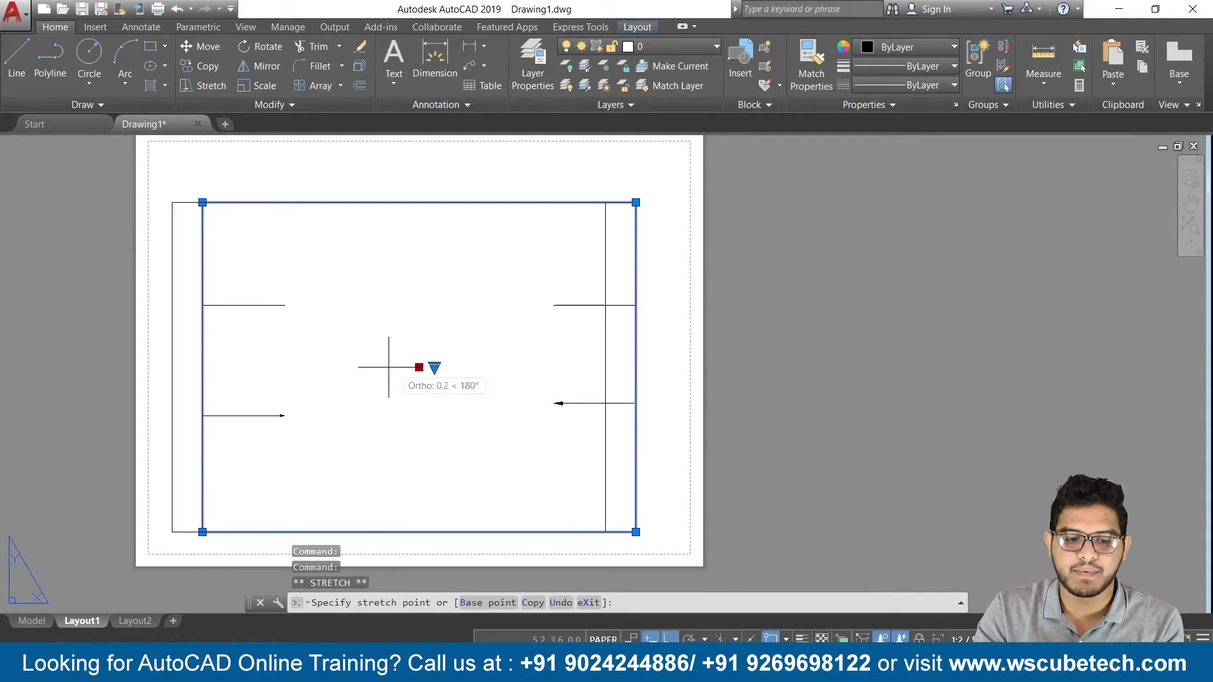
pyautogui.click(434, 369)
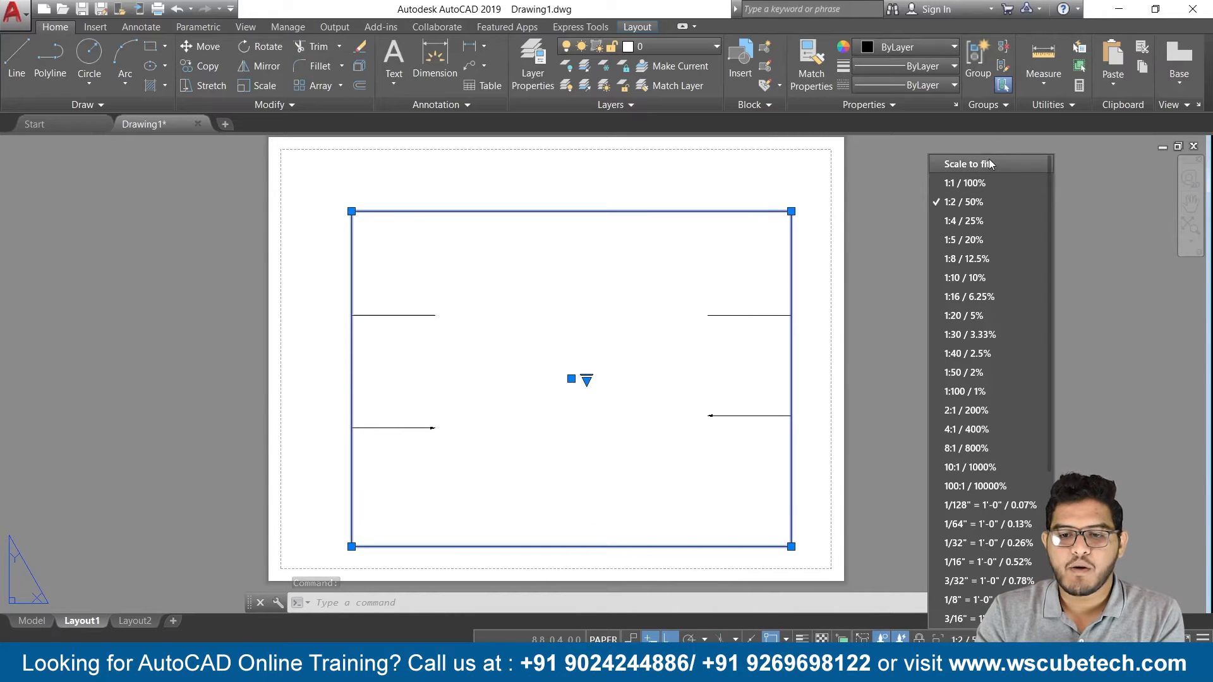
pyautogui.click(989, 163)
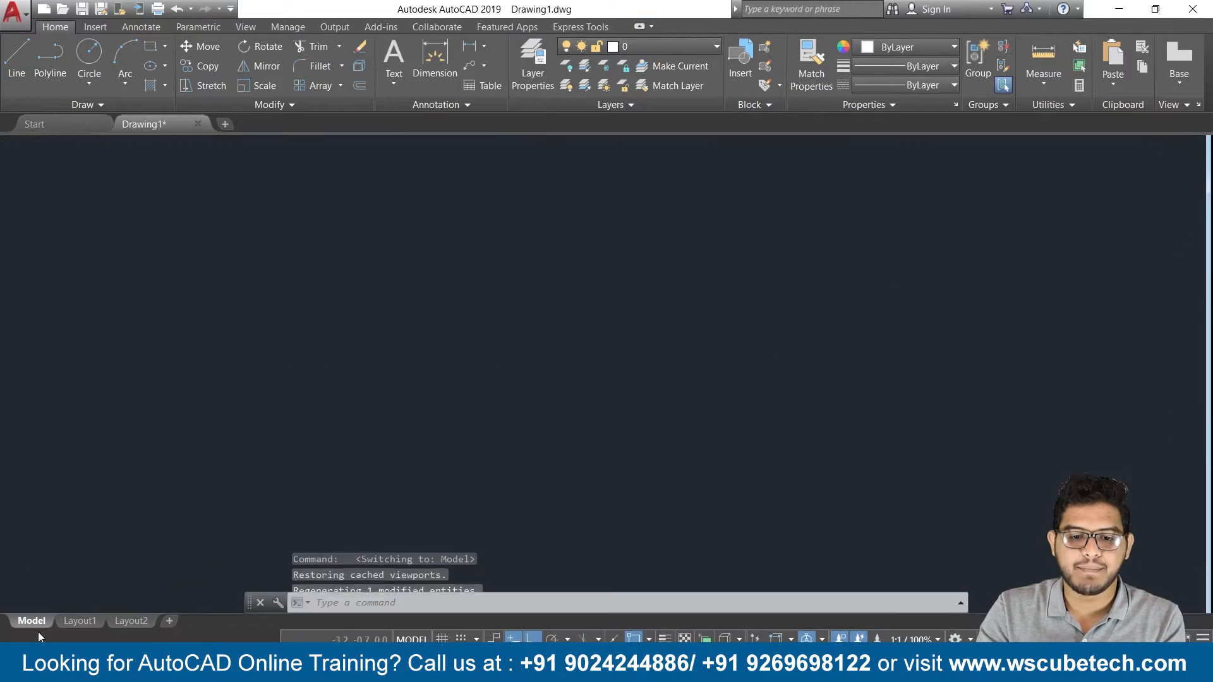
# - Return to model space, try the annotation scale 1:40 on the dimensions and restore 1:1
pyautogui.click(29, 636)
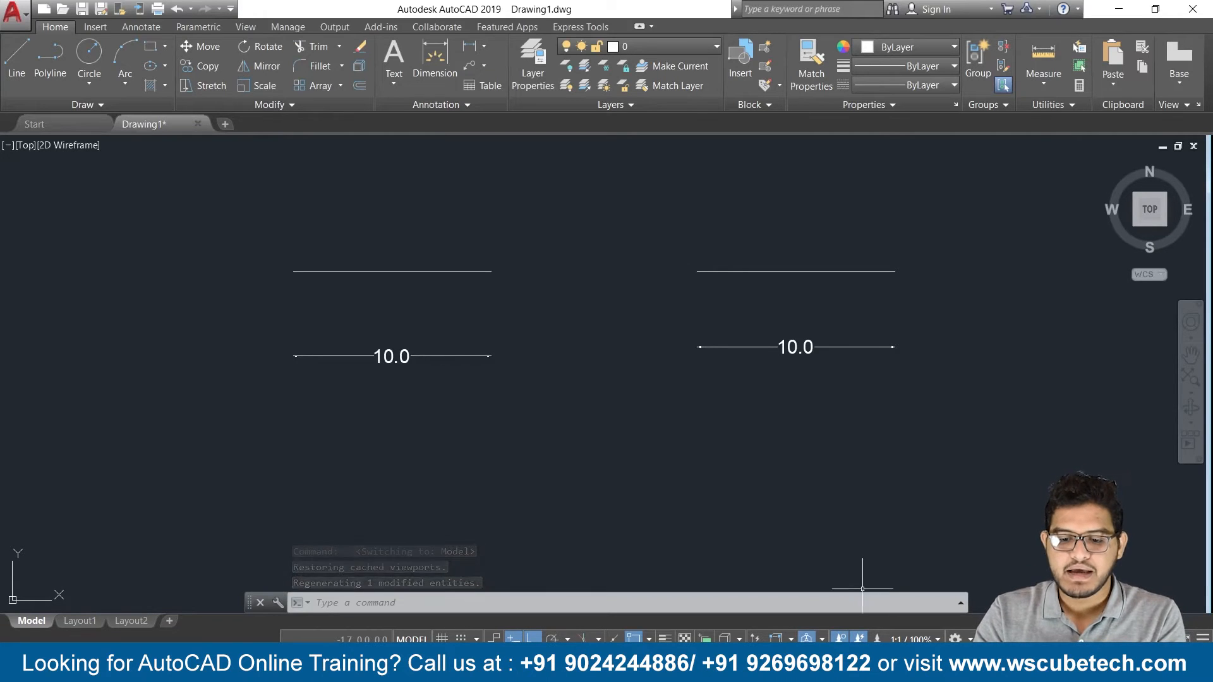
pyautogui.click(914, 639)
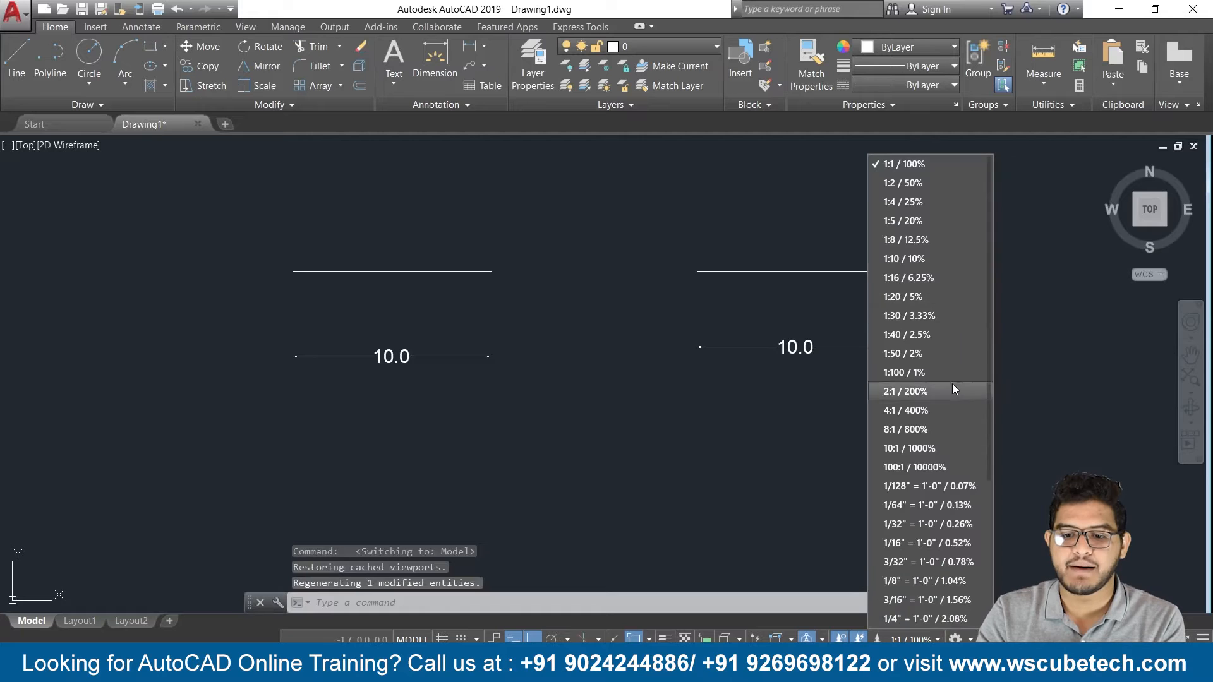
pyautogui.click(906, 334)
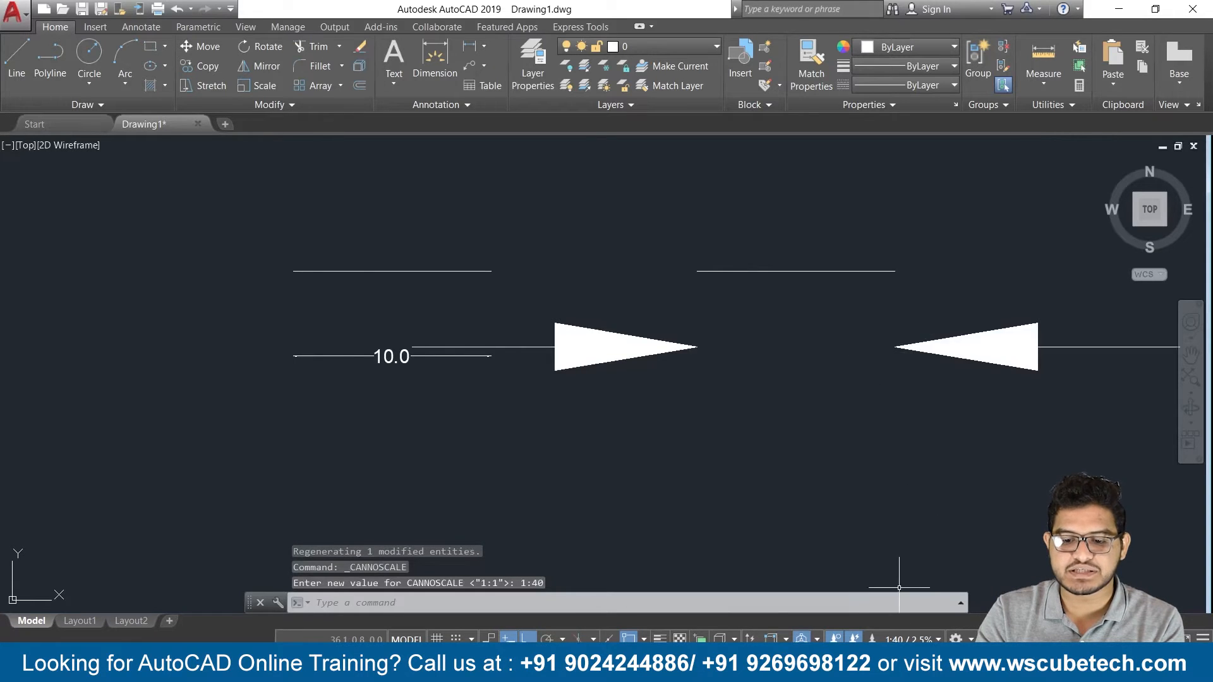
pyautogui.click(909, 639)
pyautogui.click(895, 165)
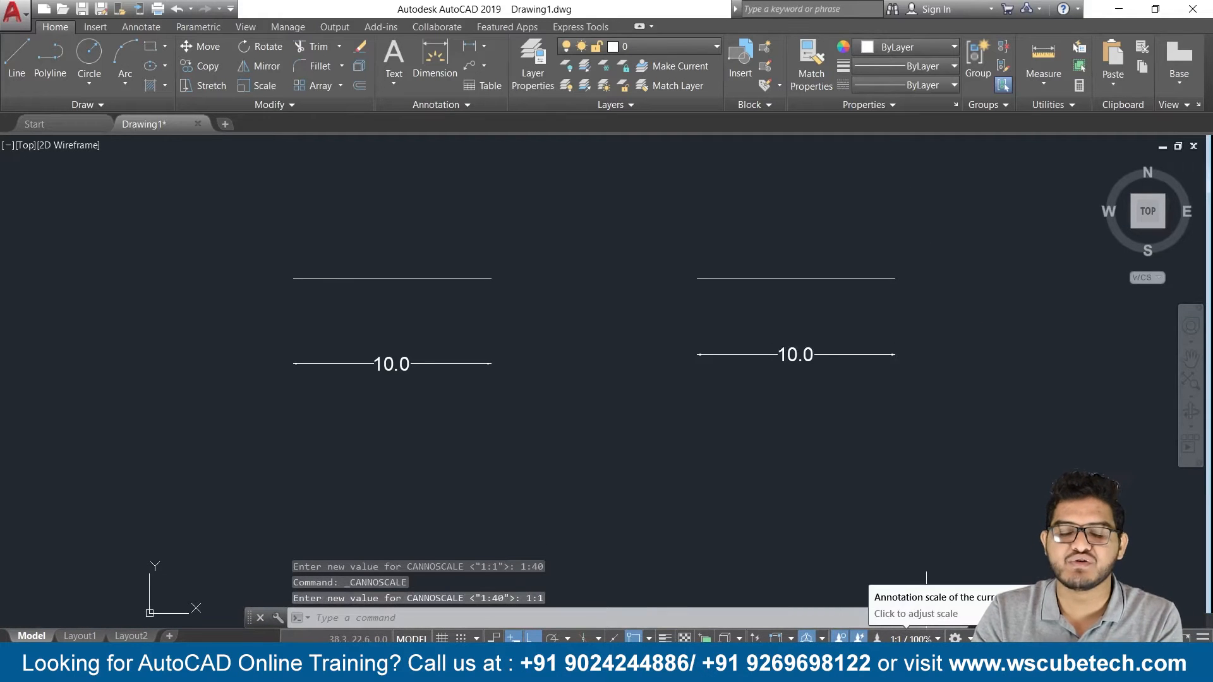
# - Try the annotation scale 10:1 and inspect the annotative dimension of the right line
pyautogui.click(910, 639)
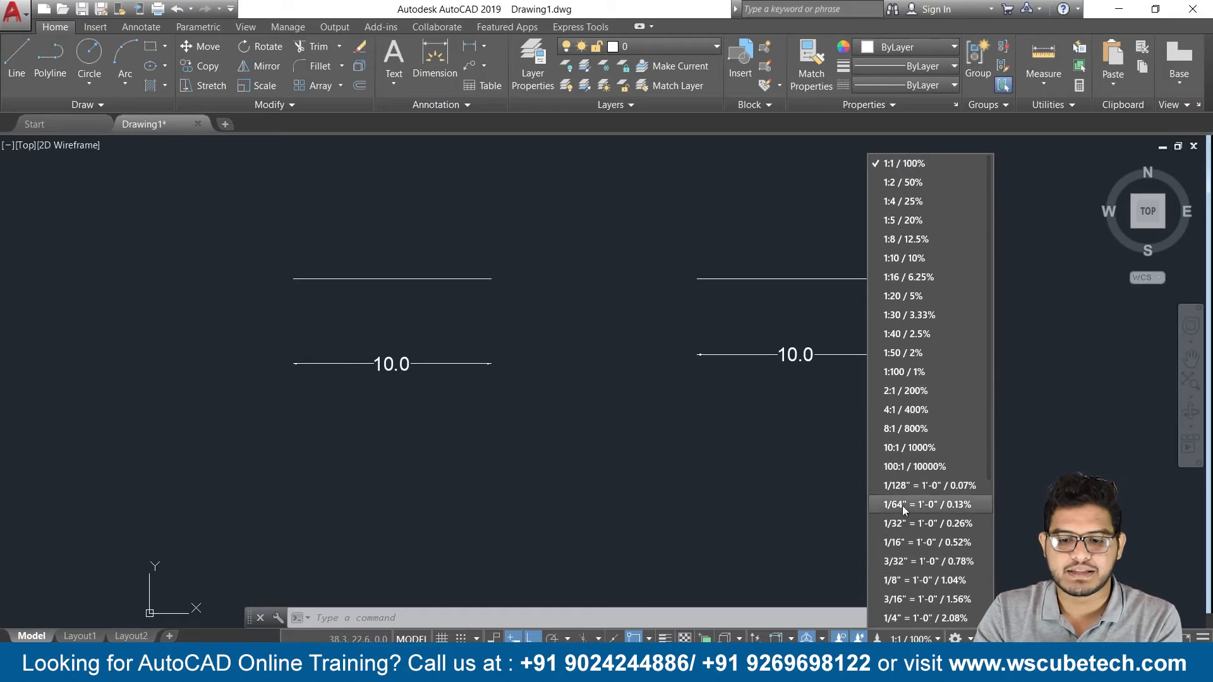
pyautogui.click(904, 447)
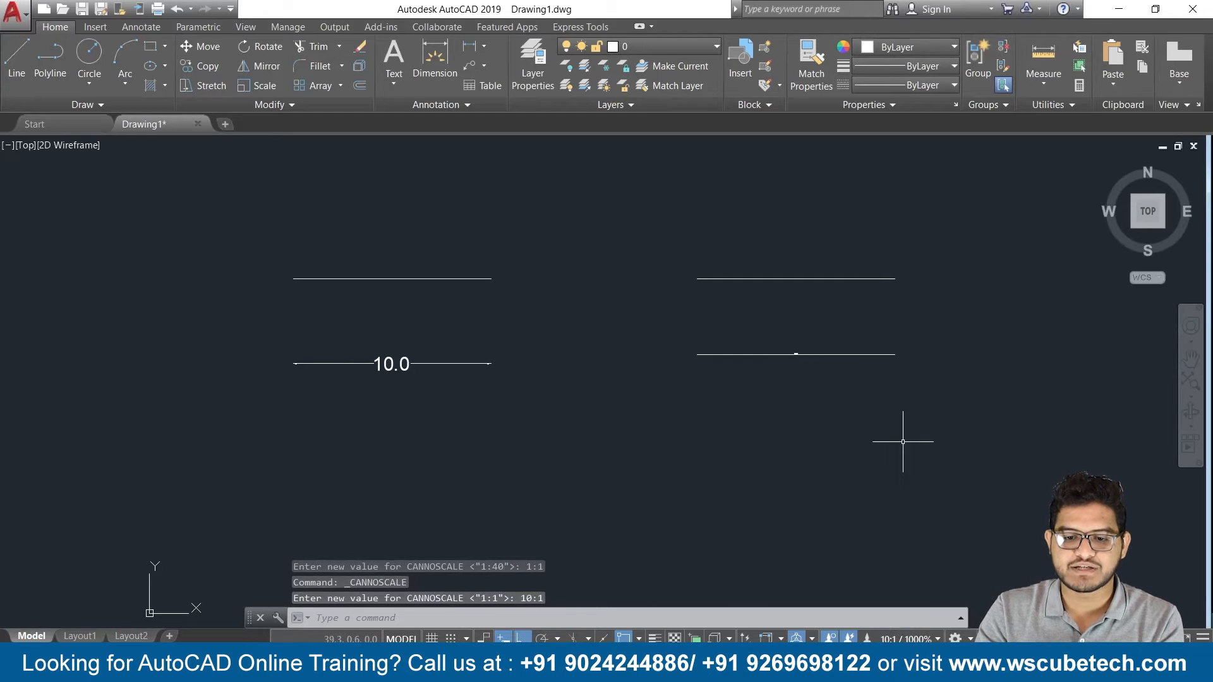
pyautogui.scroll(2, 823, 433)
pyautogui.scroll(1, 750, 320)
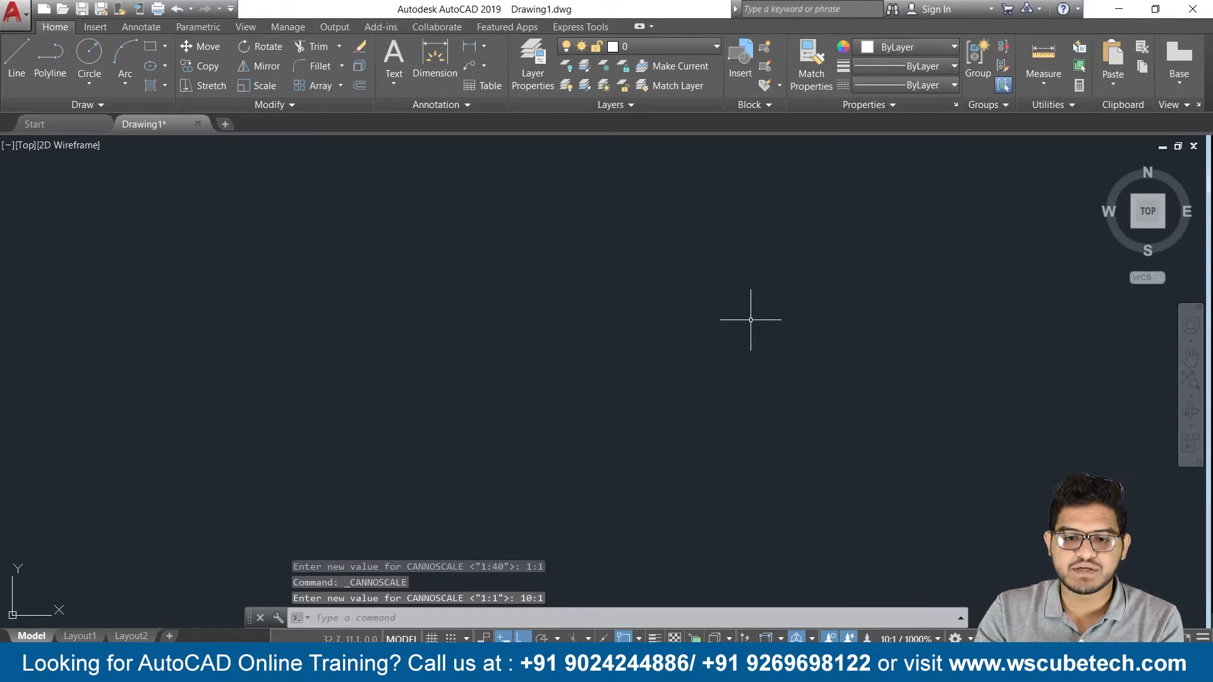
pyautogui.moveTo(747, 290); pyautogui.dragTo(741, 430, button='middle')
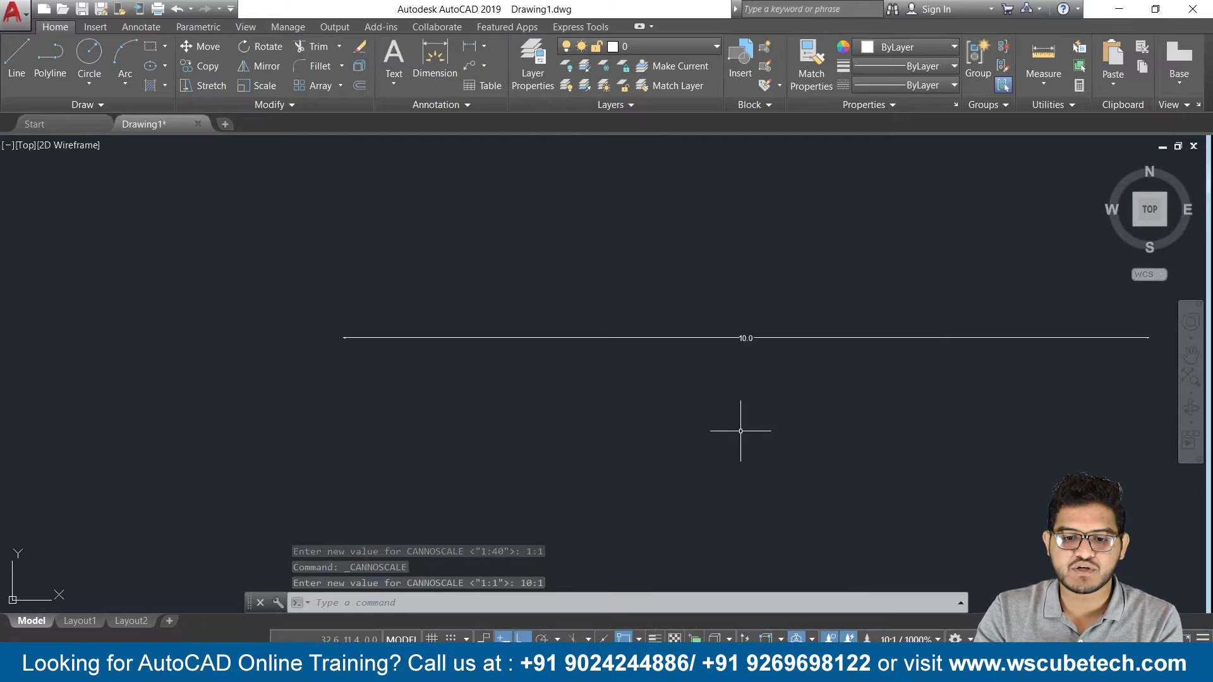
# - Try the annotation scale 2:1 to compare both dimensions, and set it back to 1:1
pyautogui.click(902, 637)
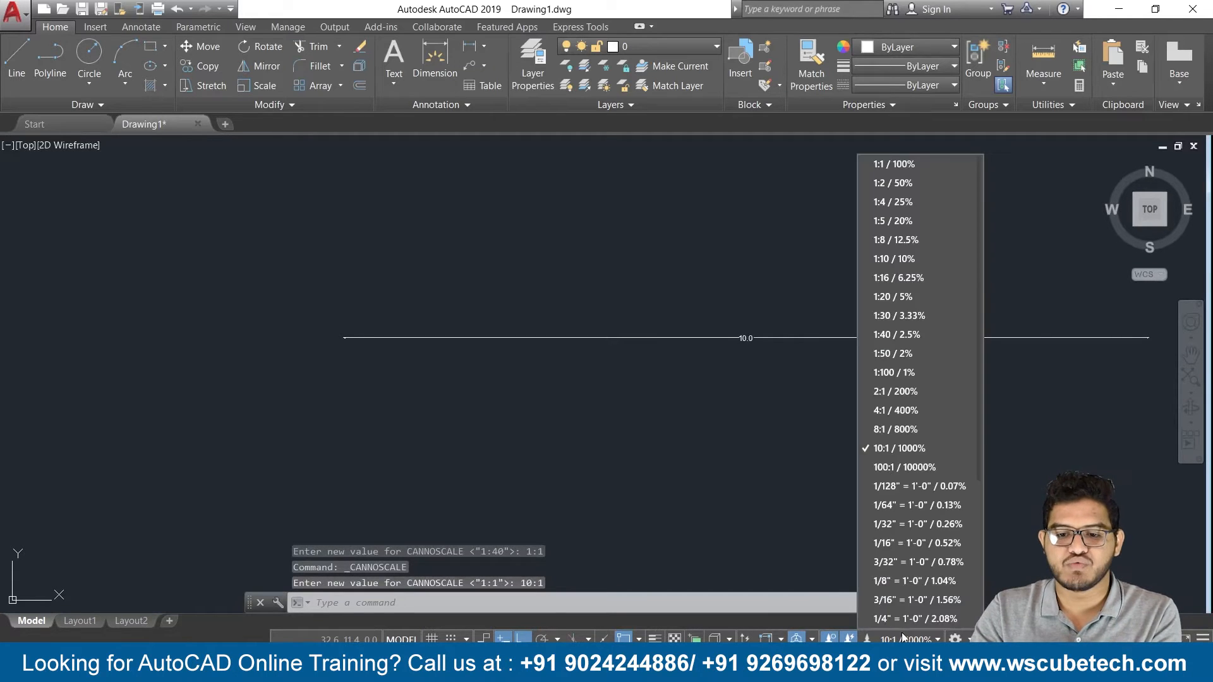
pyautogui.click(886, 391)
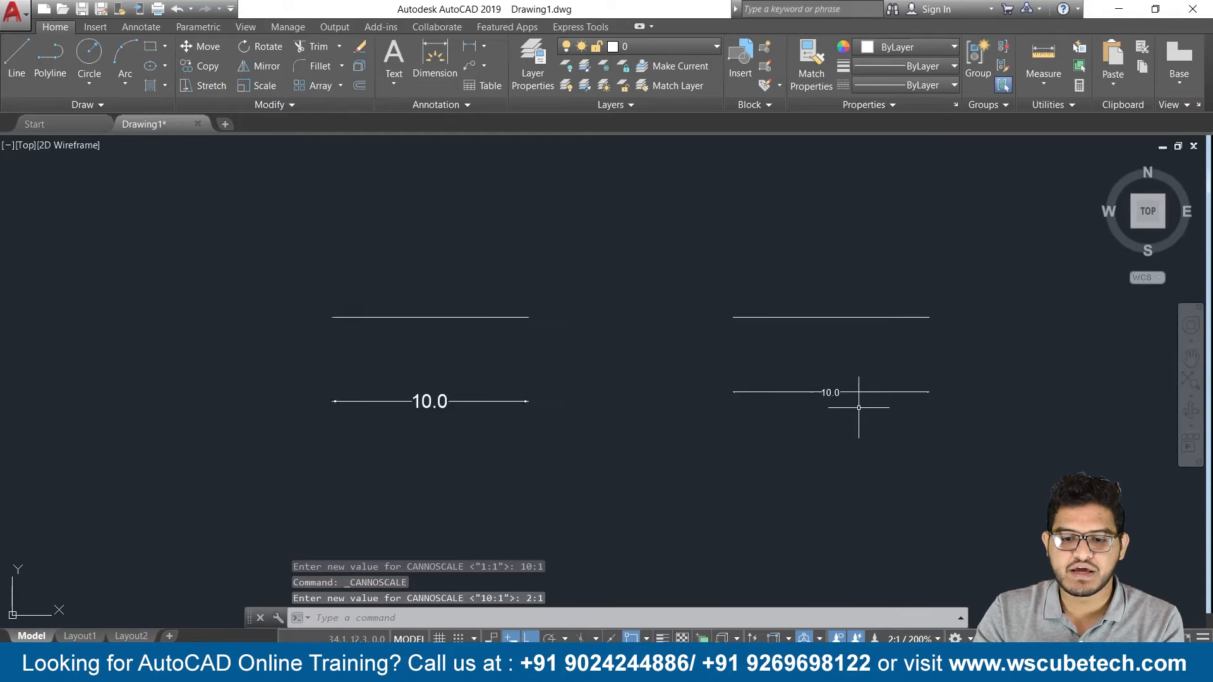
pyautogui.scroll(2, 859, 407)
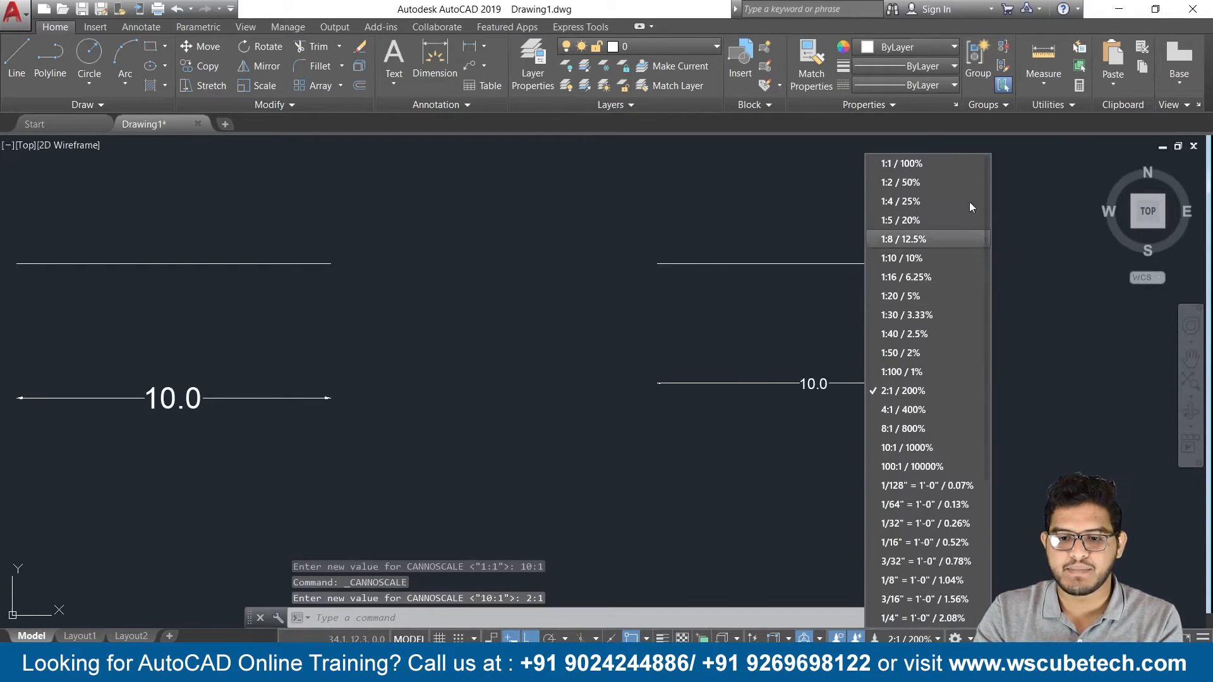
pyautogui.click(913, 161)
pyautogui.scroll(-4, 797, 262)
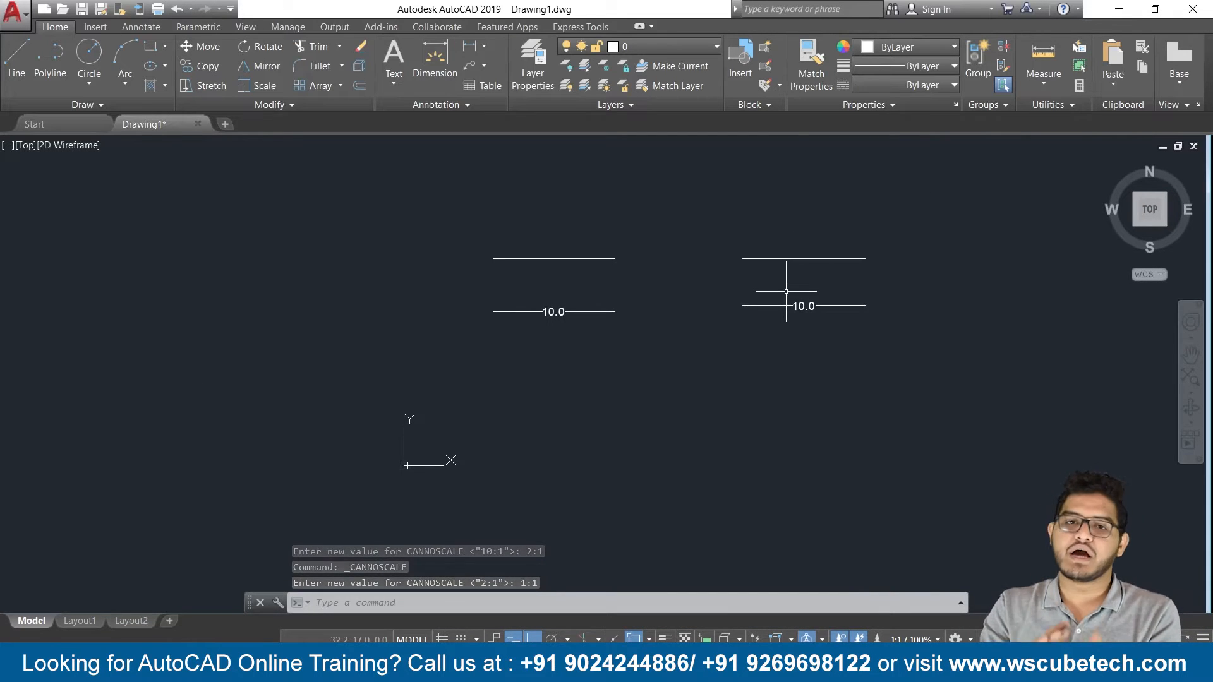
pyautogui.scroll(2, 568, 401)
pyautogui.moveTo(644, 368); pyautogui.dragTo(416, 441, button='middle')
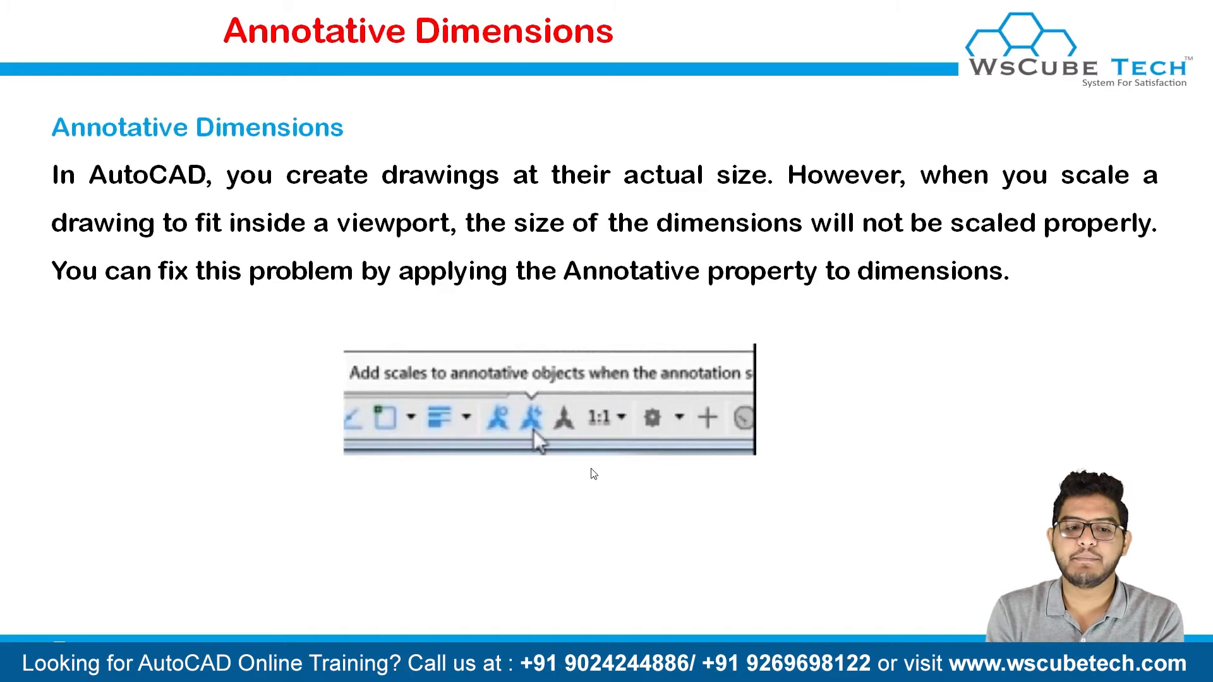
pyautogui.click(591, 468)
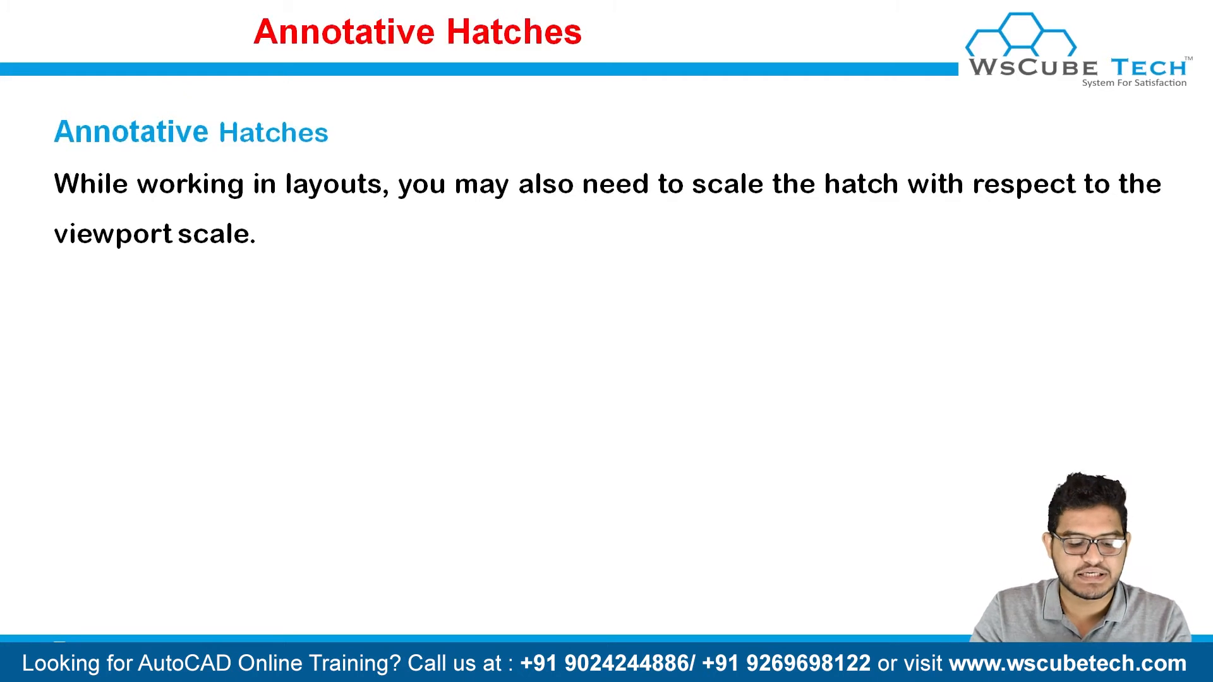
pyautogui.hotkey('alt', 'Tab')
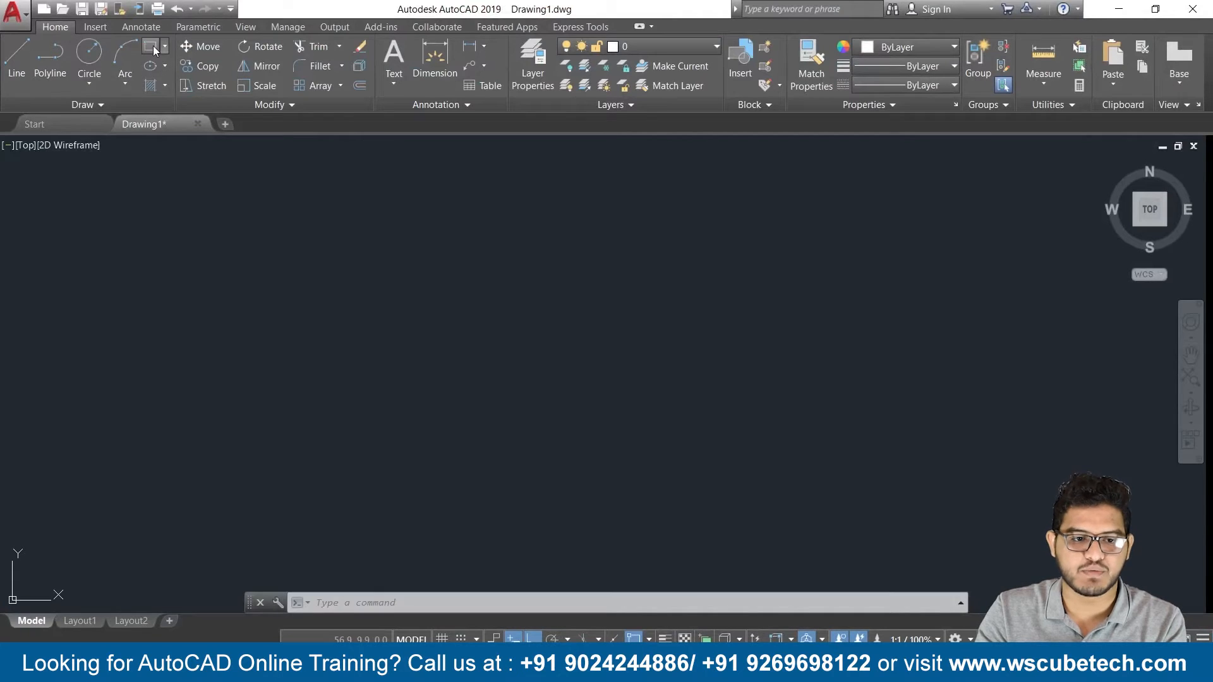
# - Draw a circle with a radius of 5 in an empty area of model space
pyautogui.click(77, 55)
pyautogui.click(381, 330)
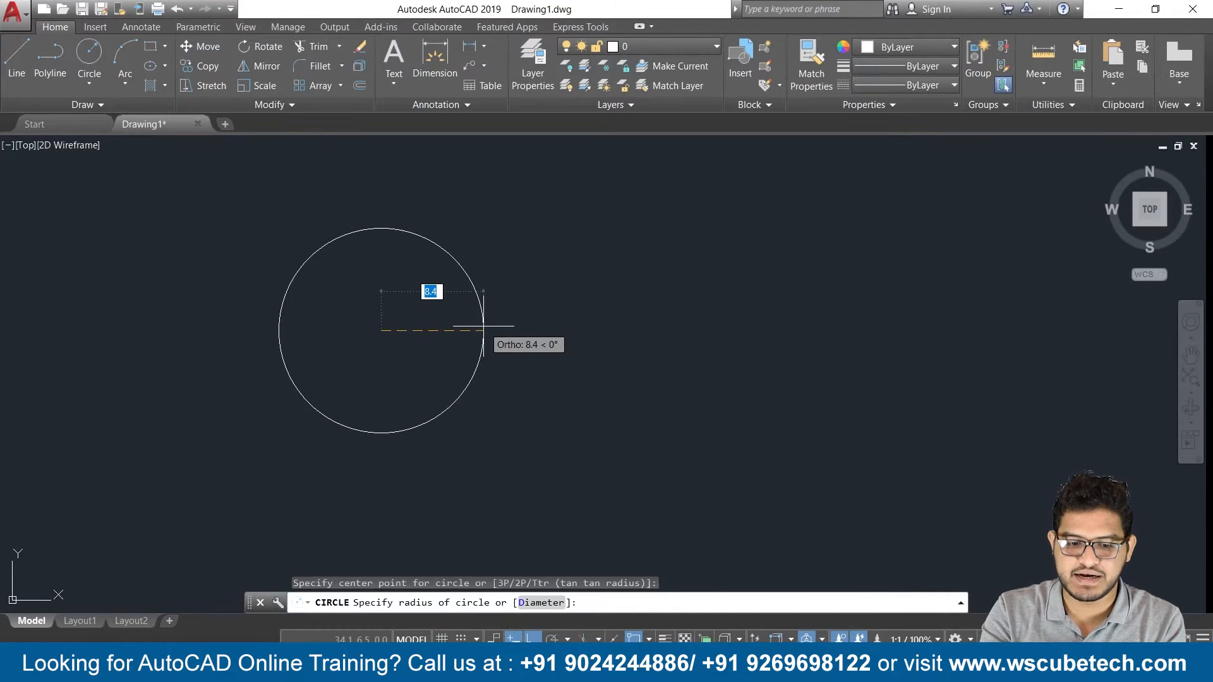
pyautogui.write('5')
pyautogui.press('Return')
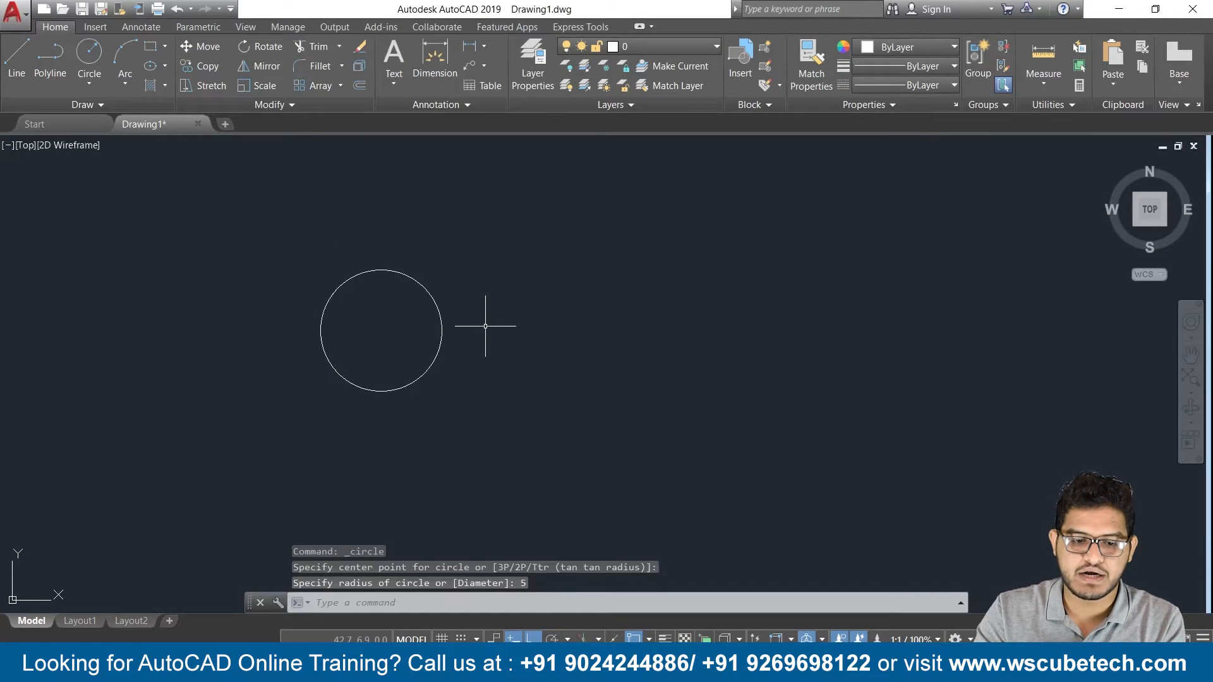
pyautogui.scroll(5, 485, 325)
pyautogui.moveTo(422, 311); pyautogui.dragTo(696, 296, button='middle')
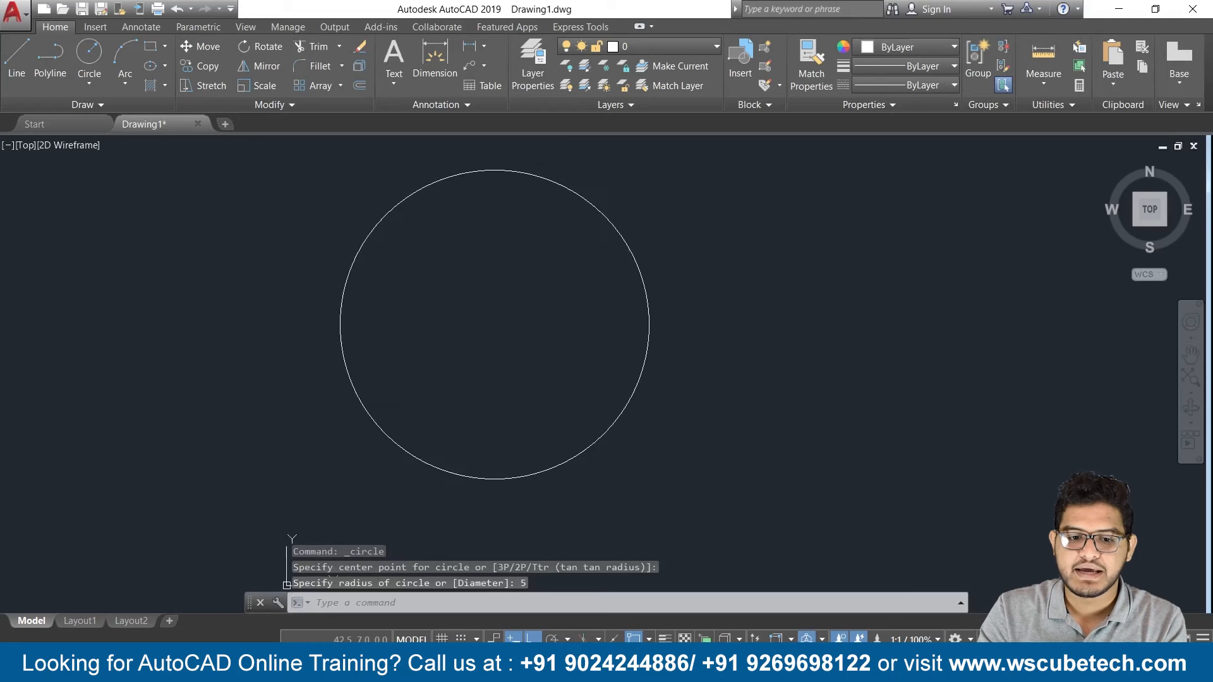
# - Copy the circle from its center horizontally to the right so the two circles stand apart
pyautogui.click(602, 209)
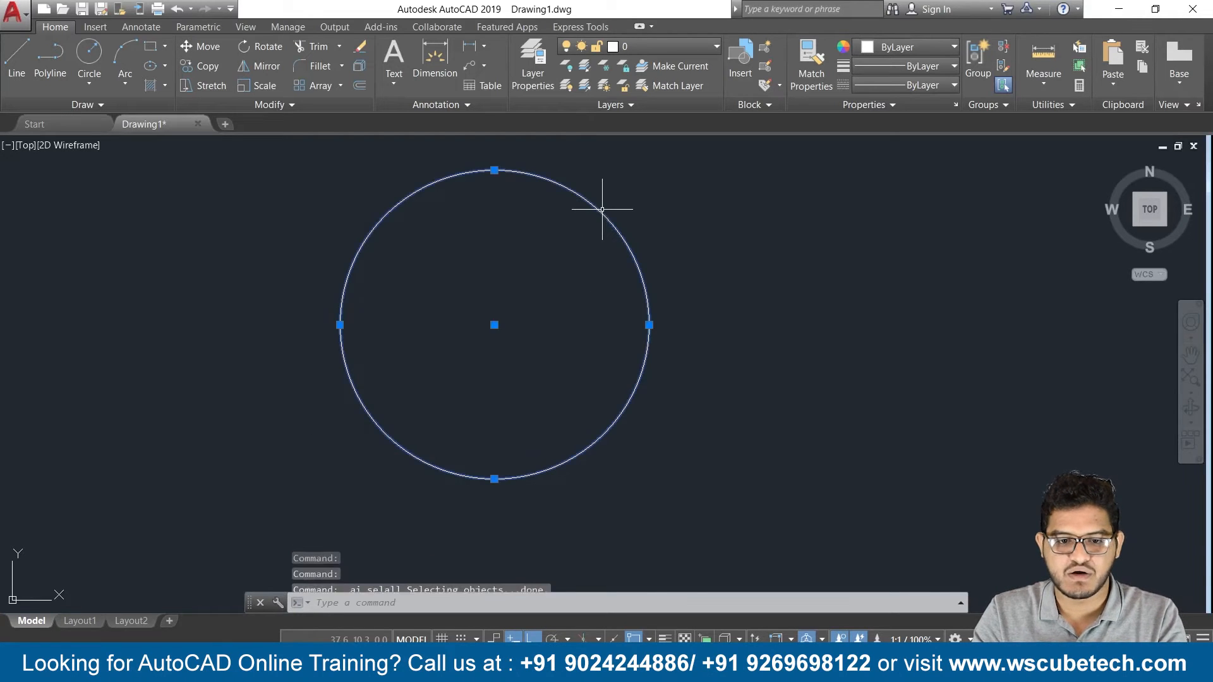
pyautogui.click(203, 66)
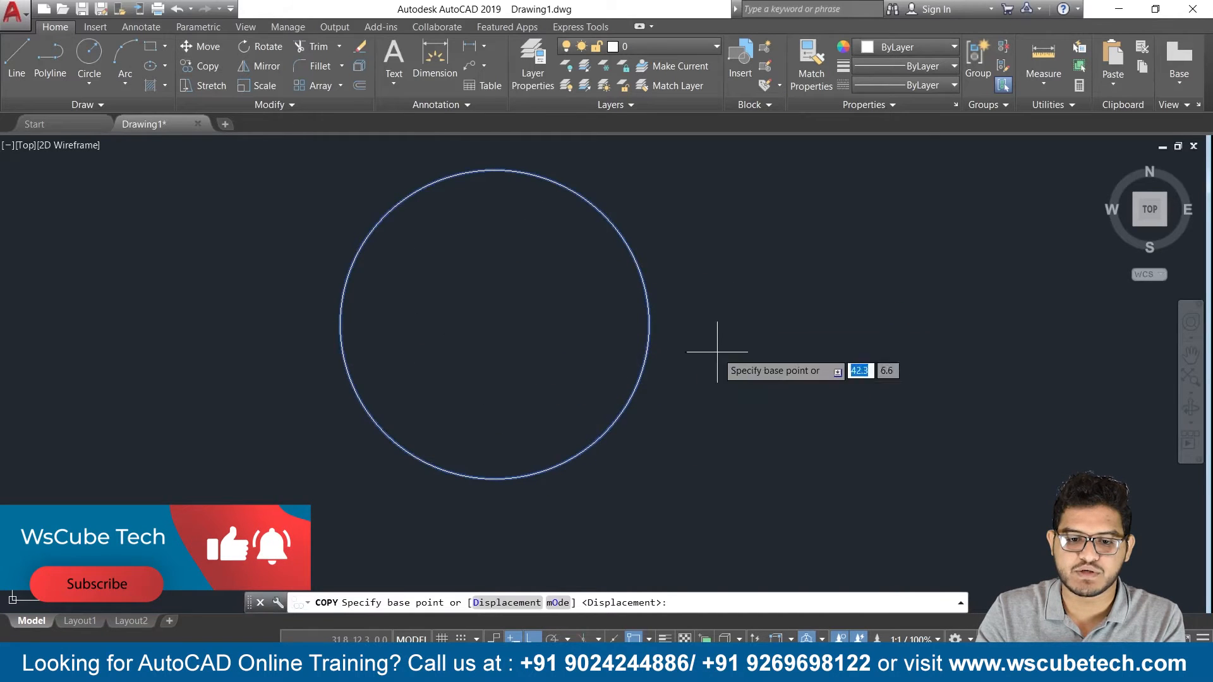
pyautogui.click(494, 325)
pyautogui.click(966, 341)
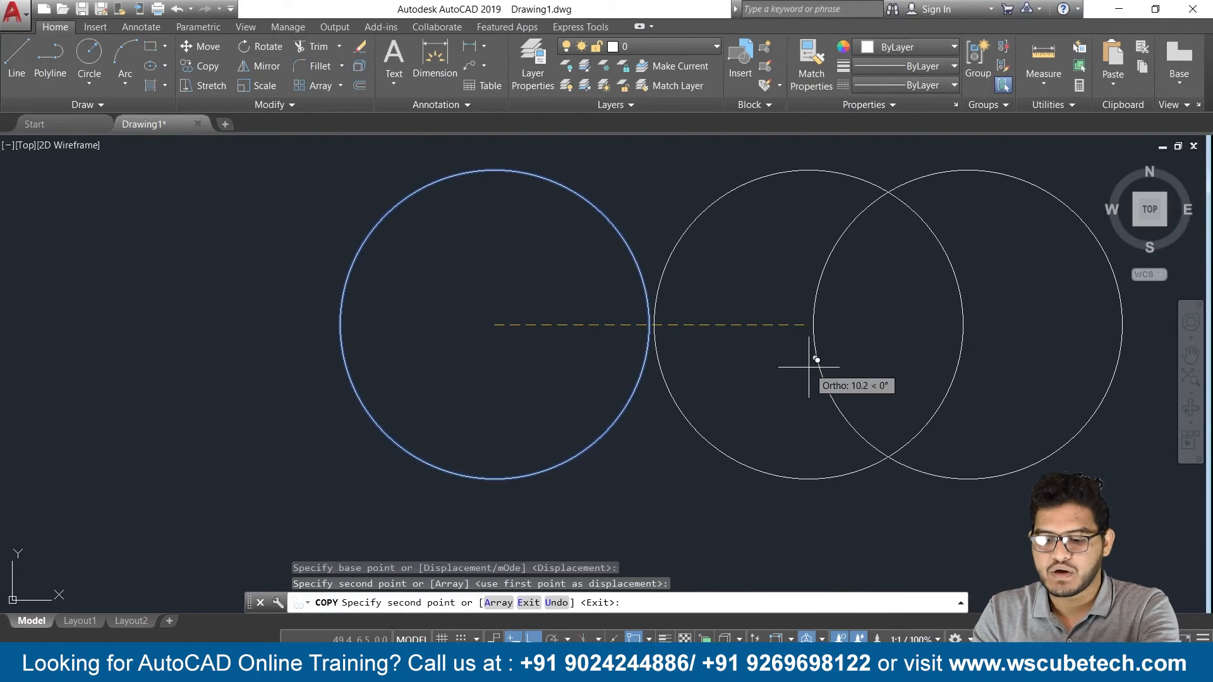
pyautogui.press('Return')
pyautogui.moveTo(736, 338); pyautogui.dragTo(580, 398, button='middle')
pyautogui.scroll(-2, 623, 392)
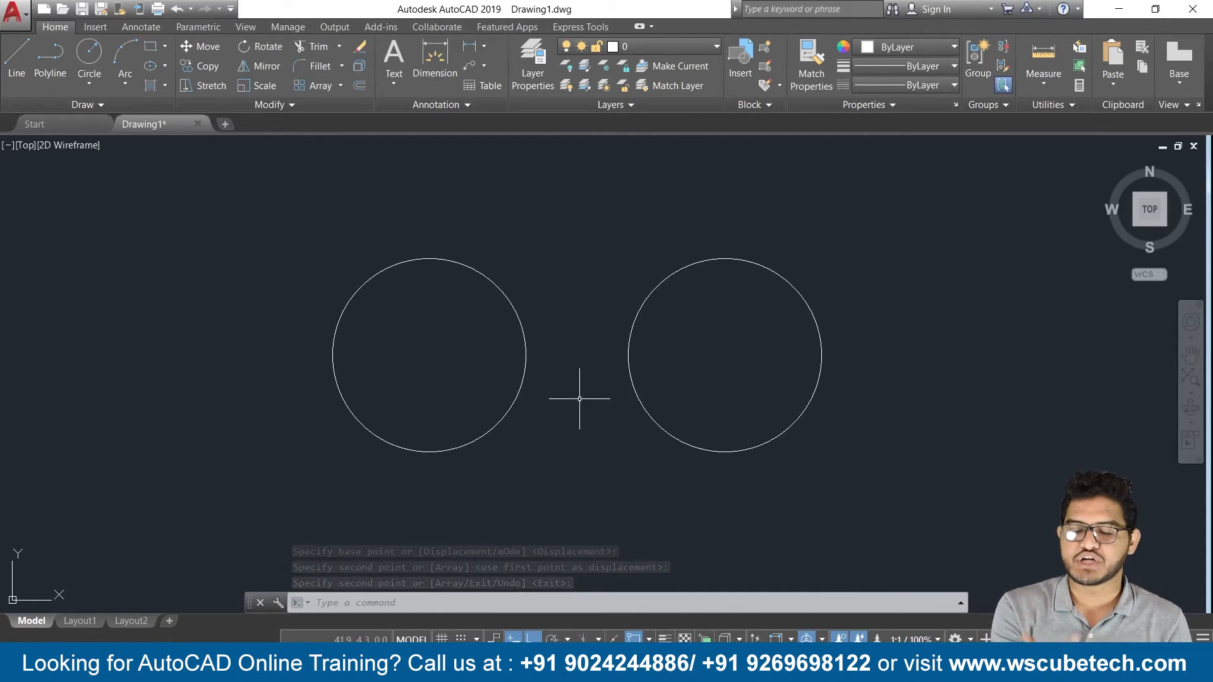
# - Hatch the left circle with the ANSI31 pattern at a hatch scale of 2
pyautogui.write('h')
pyautogui.press('Return')
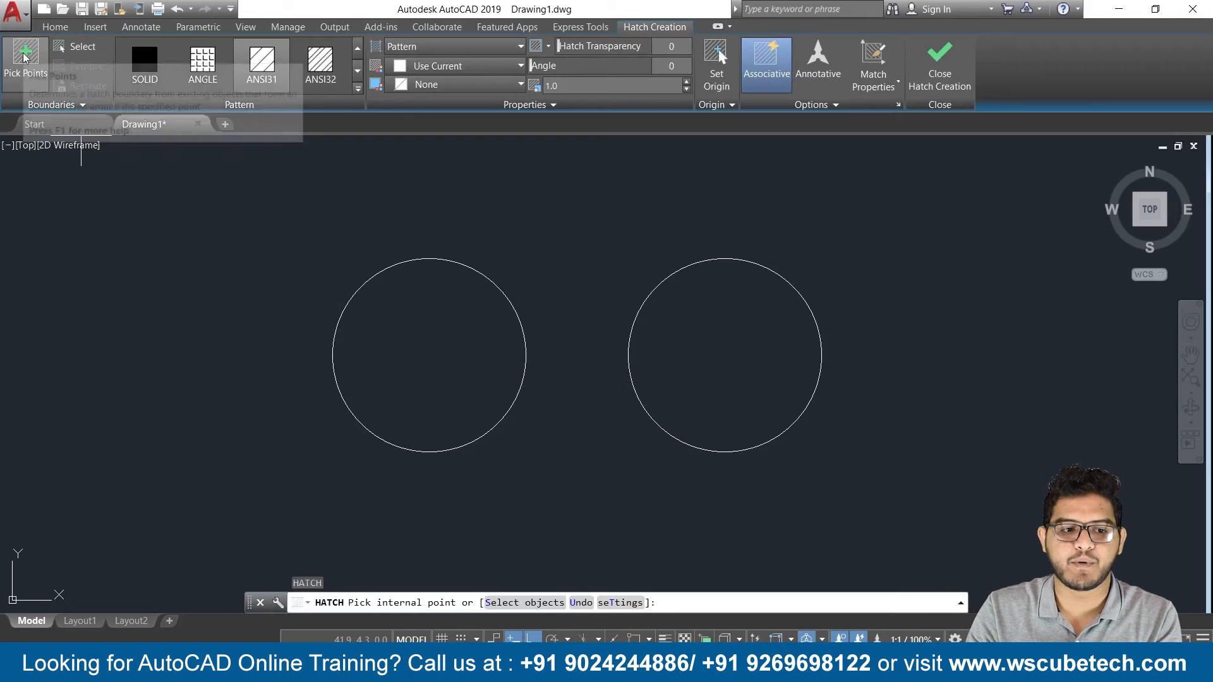
pyautogui.click(29, 69)
pyautogui.click(408, 353)
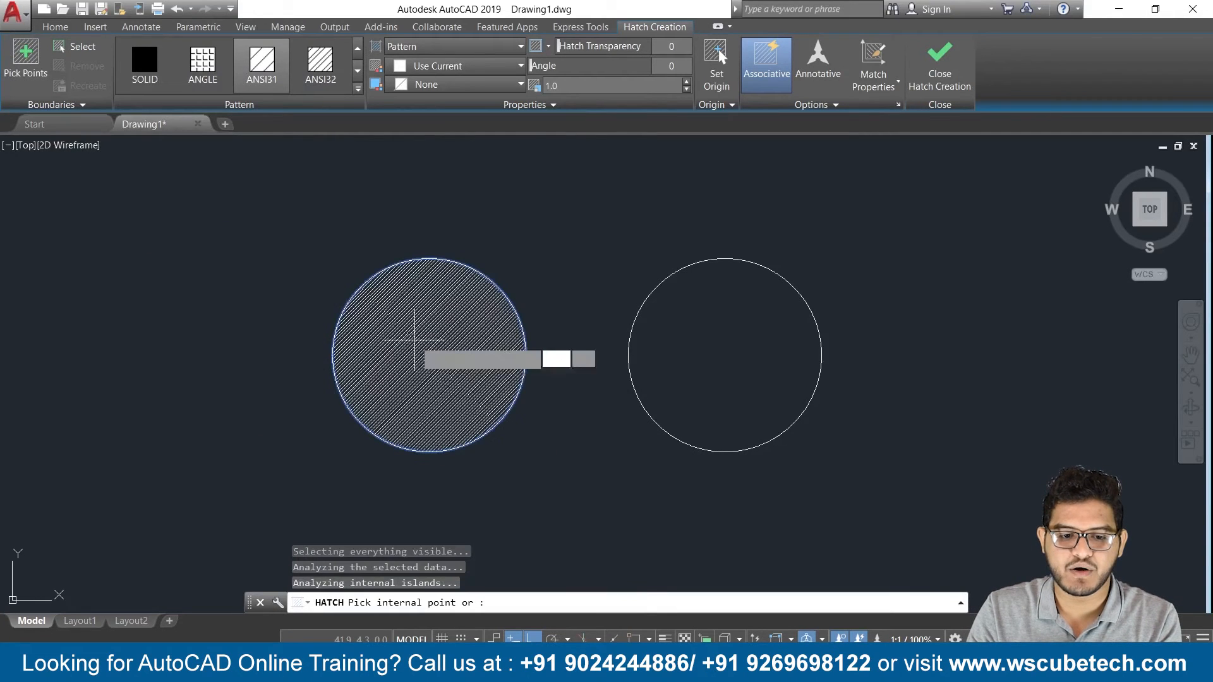
pyautogui.click(686, 90)
pyautogui.click(623, 85)
pyautogui.write('1')
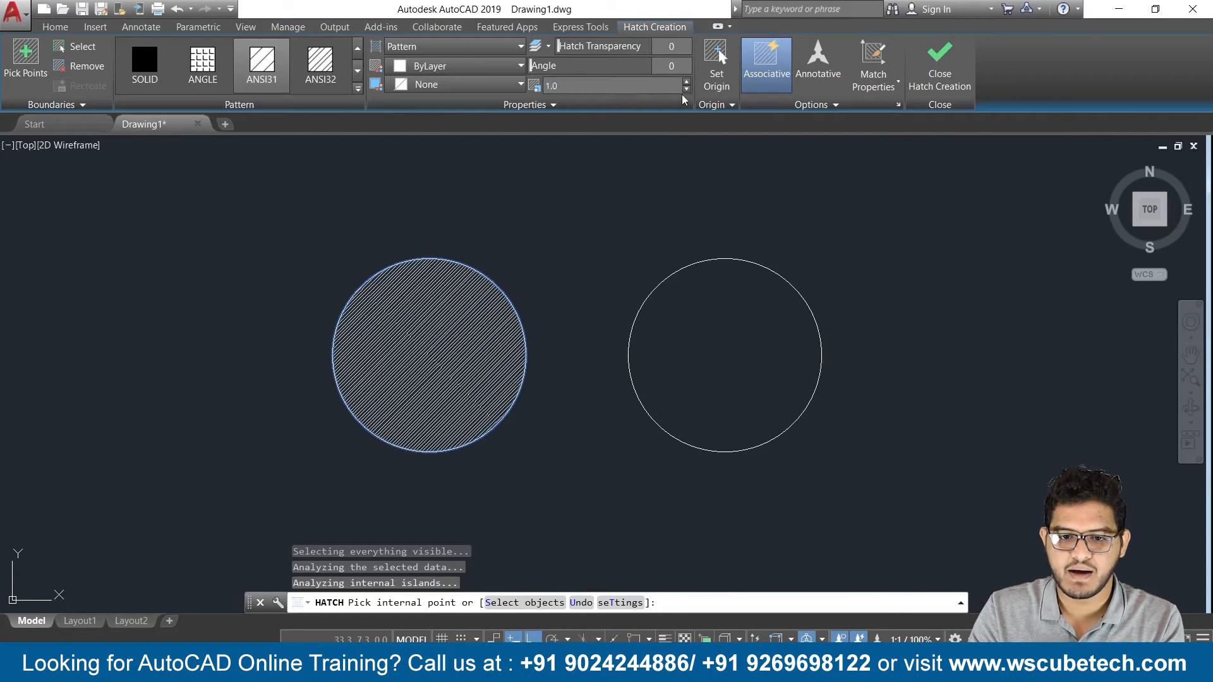
pyautogui.click(686, 90)
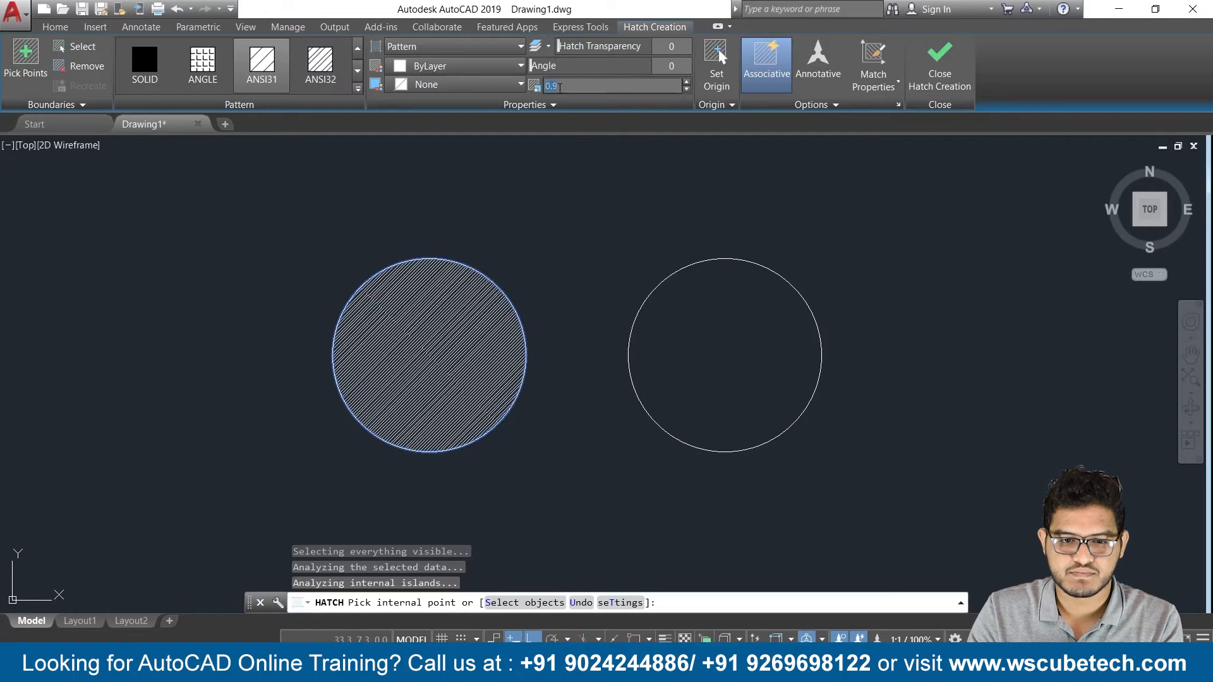
pyautogui.write('1.5')
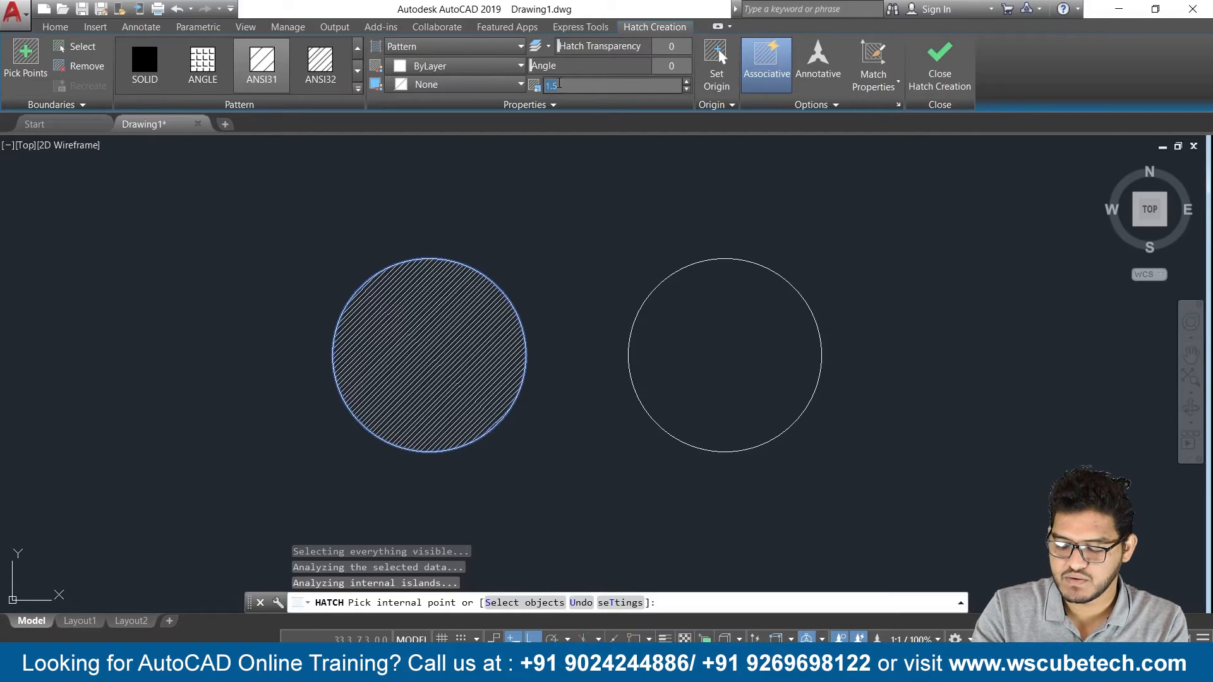
pyautogui.write('.0')
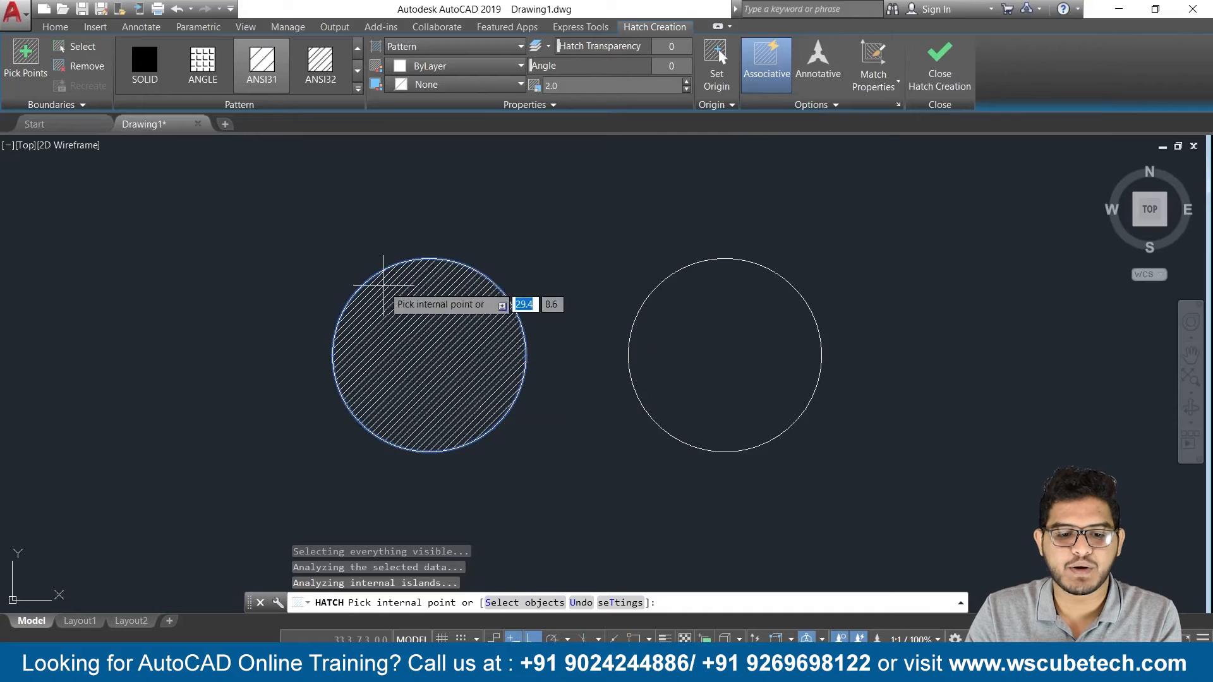
pyautogui.click(931, 69)
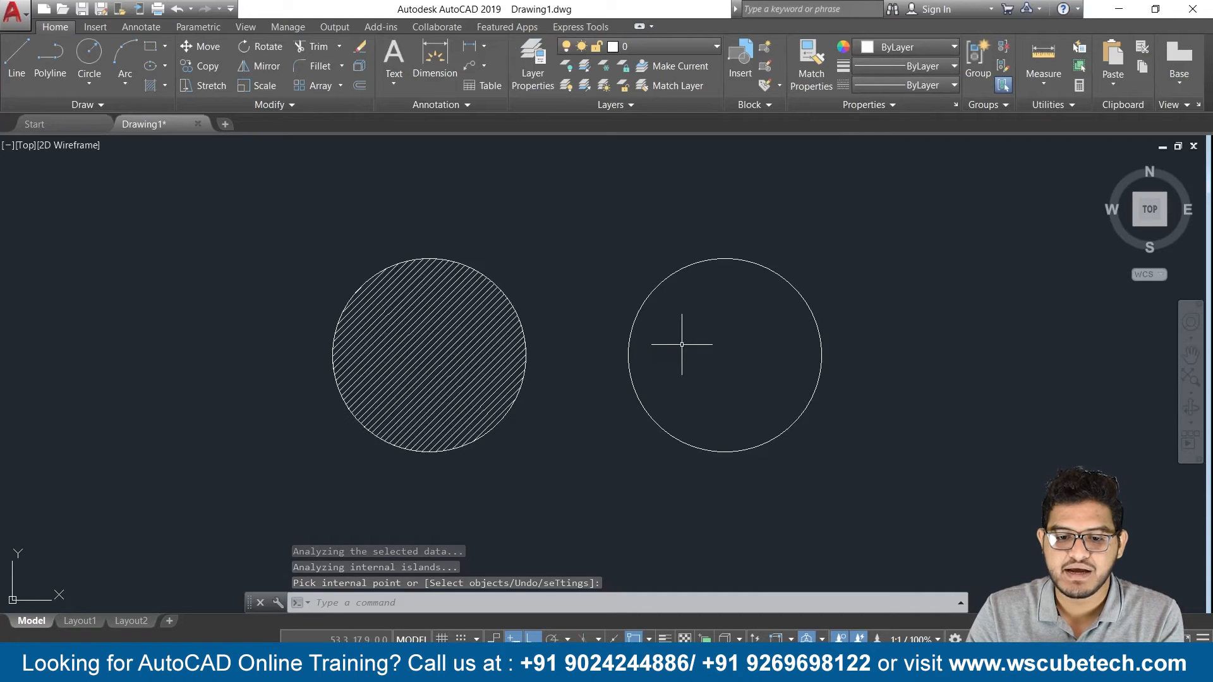
# - Hatch the right circle with the ANSI31 pattern at scale 2 and make this hatch annotative
pyautogui.write('h')
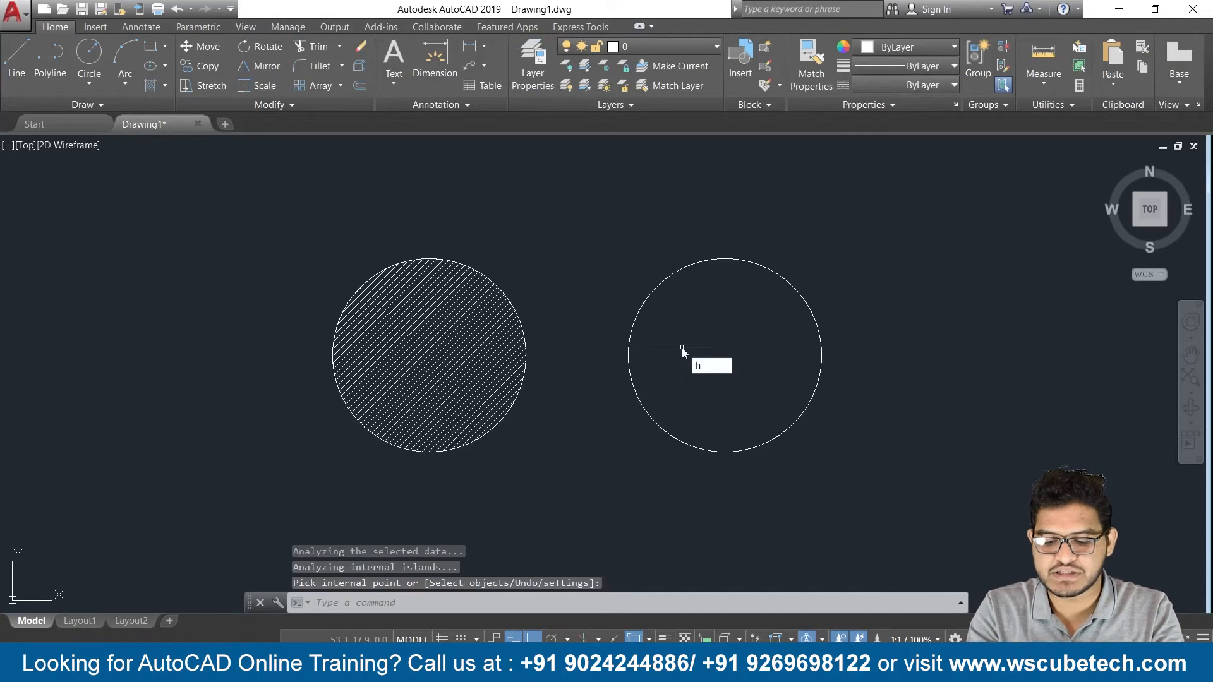
pyautogui.press('Return')
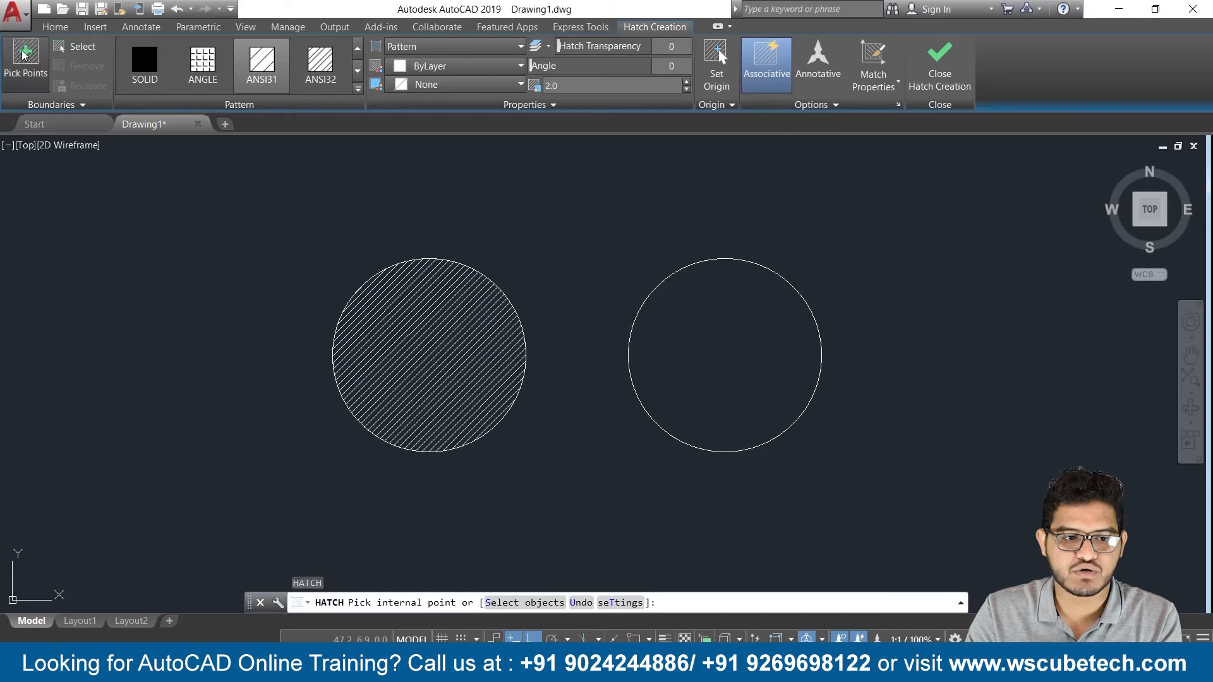
pyautogui.click(753, 366)
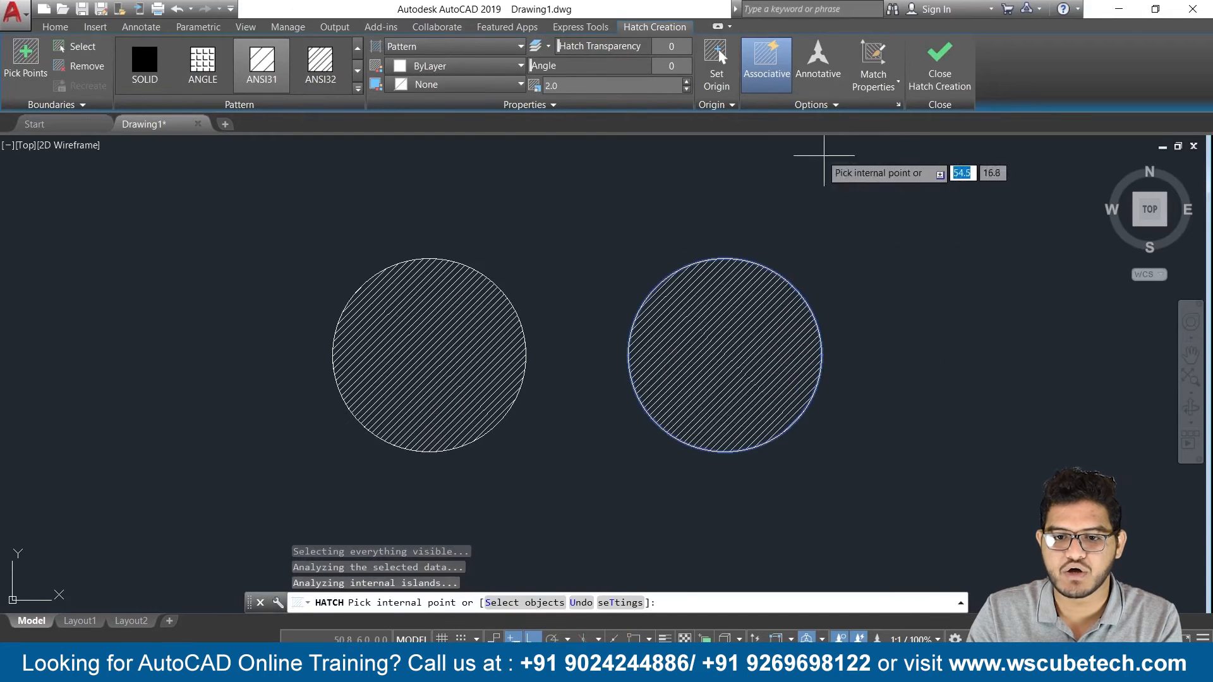
pyautogui.click(817, 60)
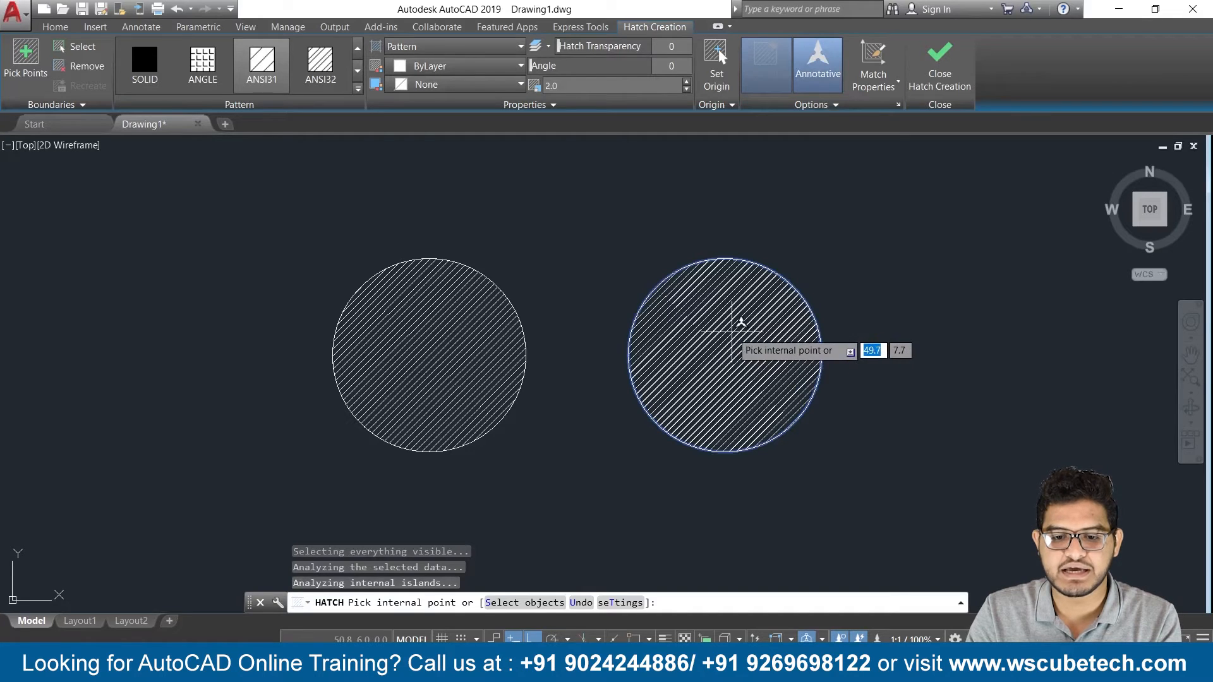
pyautogui.click(730, 334)
pyautogui.click(929, 45)
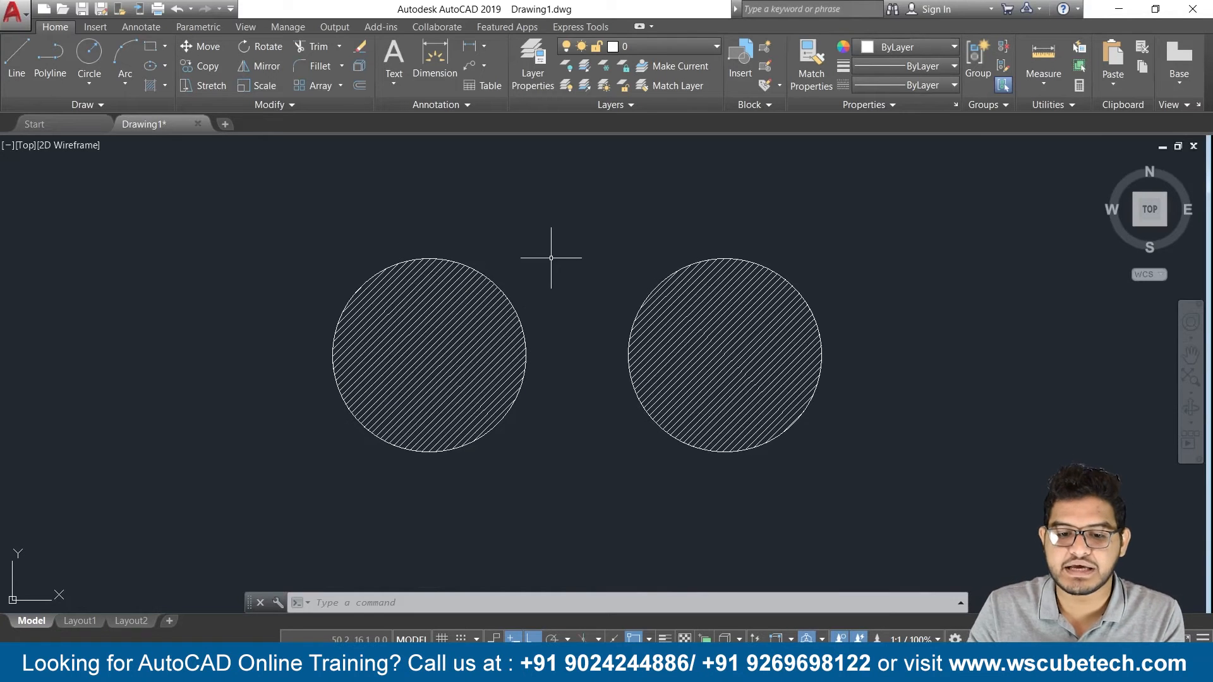
# - Set the annotation scale to 1:5 and inspect the annotative hatch in the right circle
pyautogui.click(913, 639)
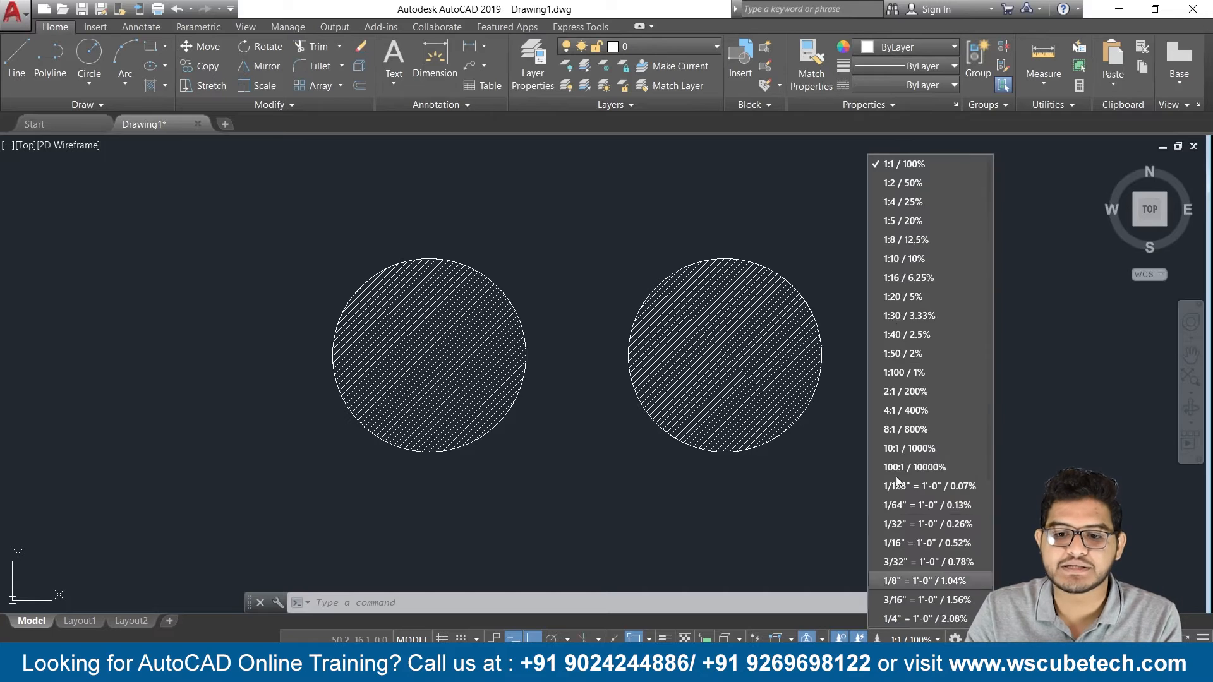
pyautogui.click(900, 226)
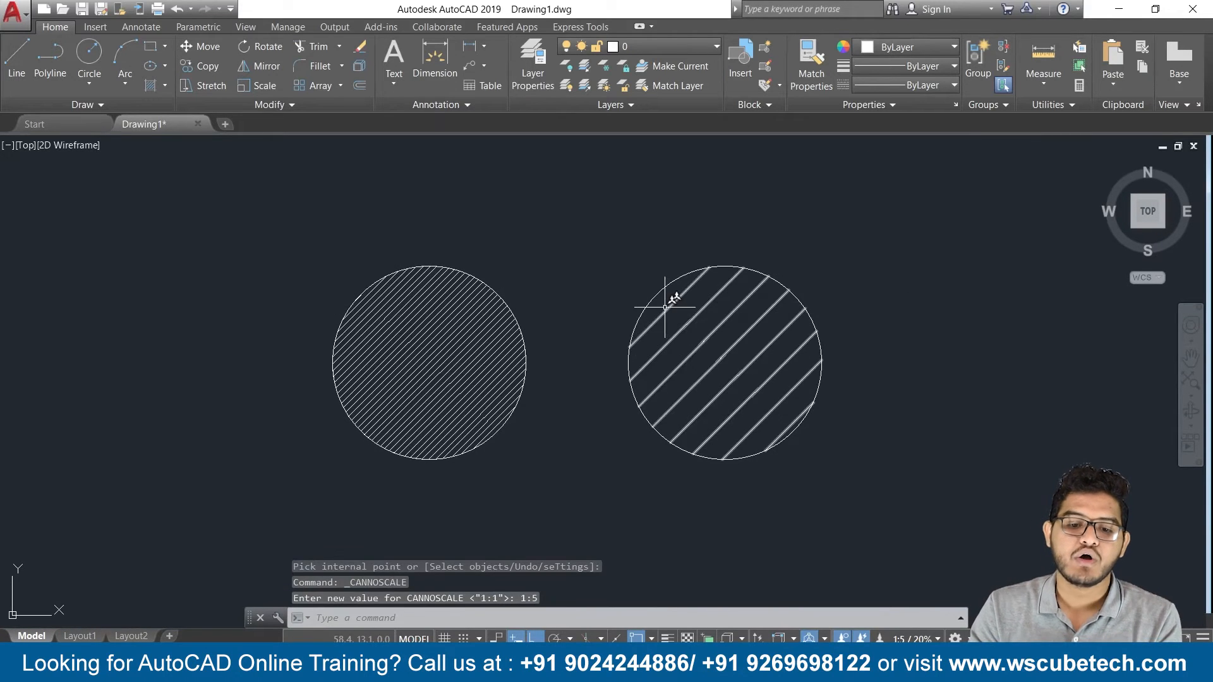
pyautogui.moveTo(665, 308)
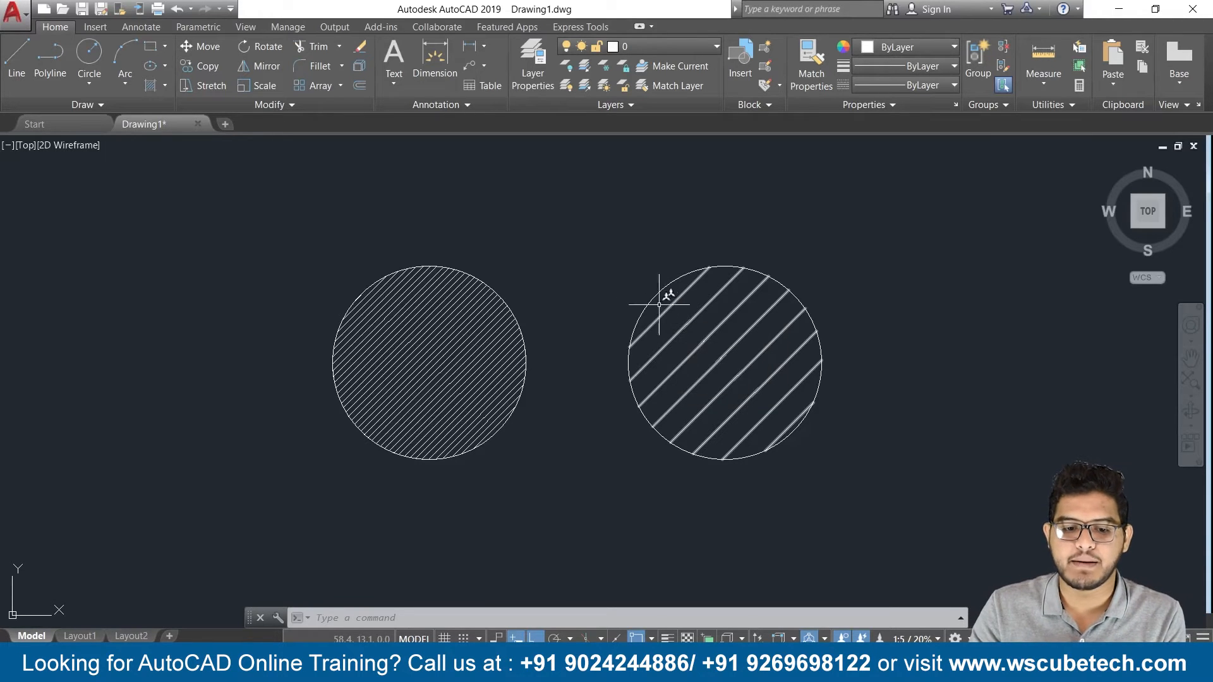
# - Set the scale of the non-annotative hatch in the left circle to 5
pyautogui.click(407, 374)
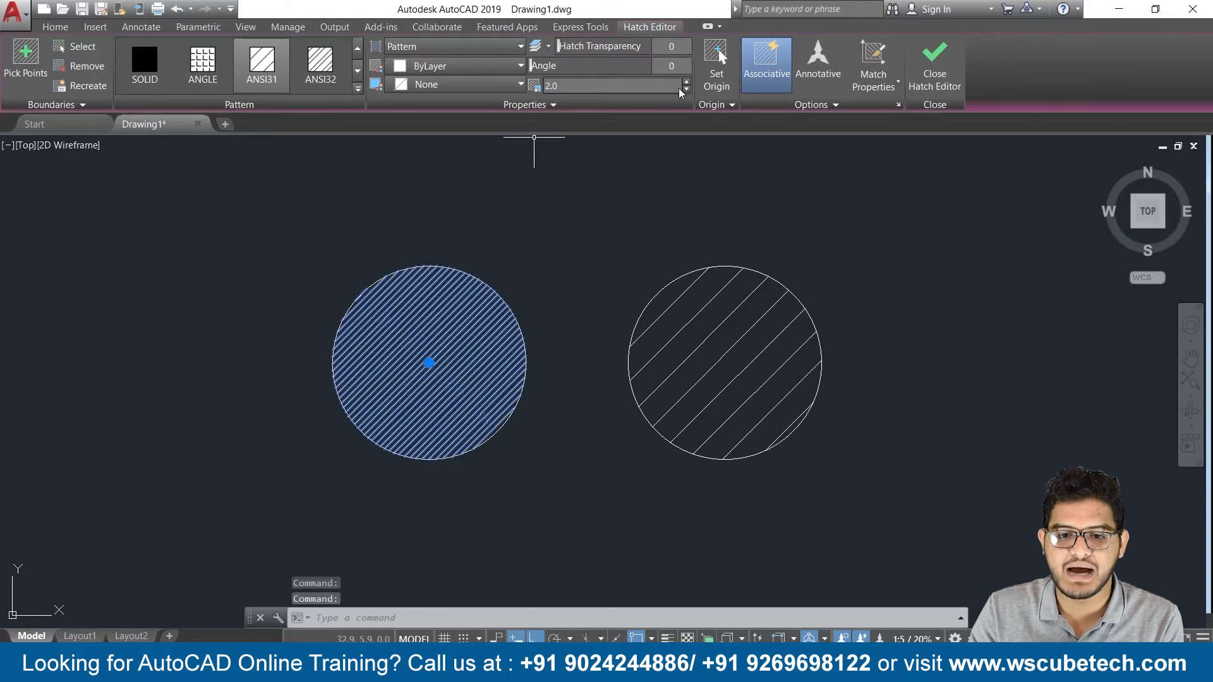
pyautogui.click(687, 89)
pyautogui.click(582, 82)
pyautogui.press('BackSpace')
pyautogui.press('BackSpace')
pyautogui.press('BackSpace')
pyautogui.write('5')
pyautogui.press('Return')
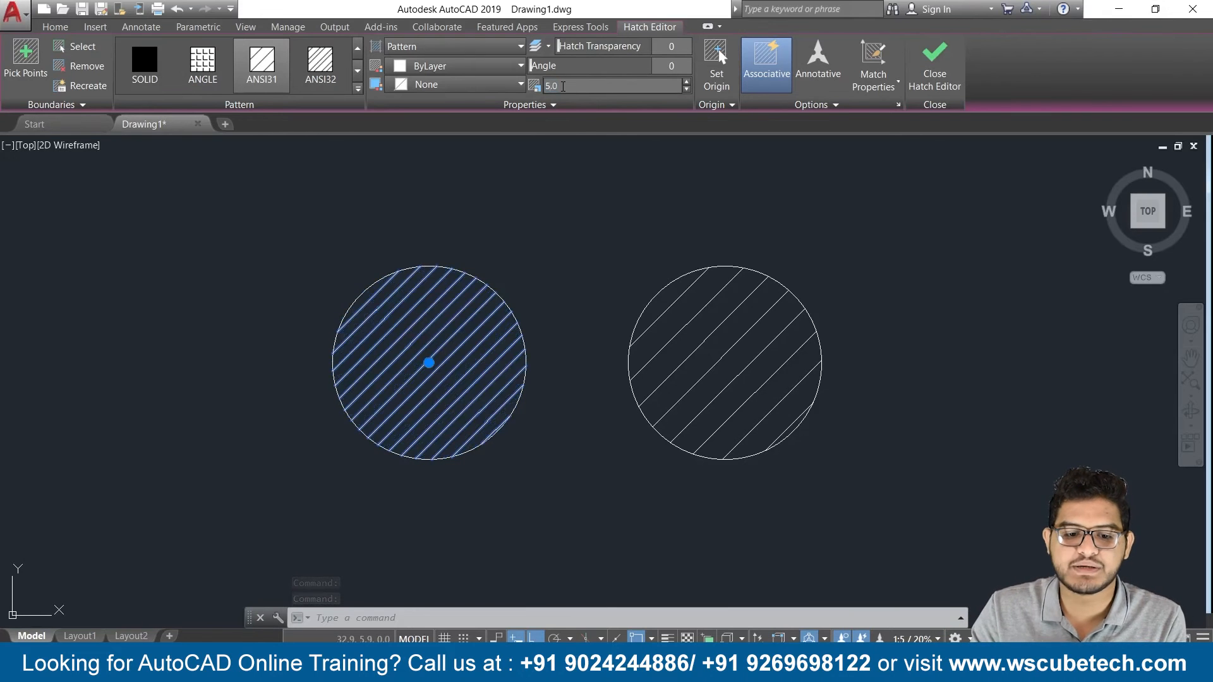
pyautogui.click(928, 63)
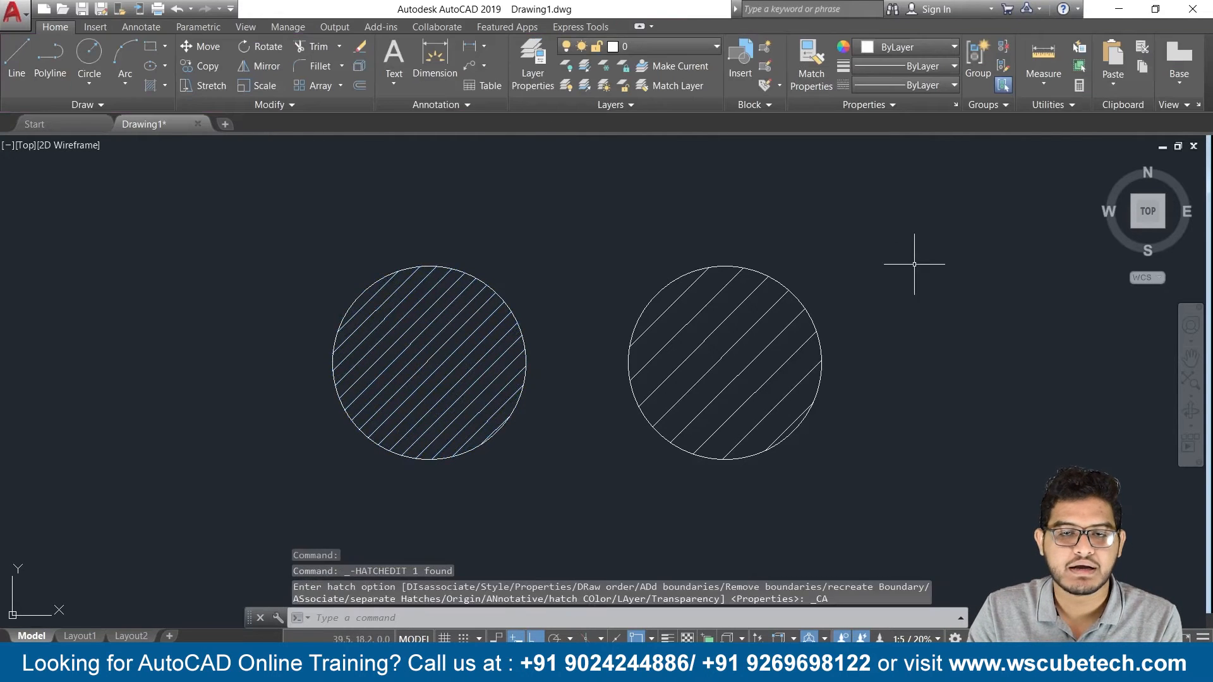
# - Inspect the hatch settings of the annotative hatch in the right circle and close them unchanged
pyautogui.click(784, 339)
pyautogui.click(718, 378)
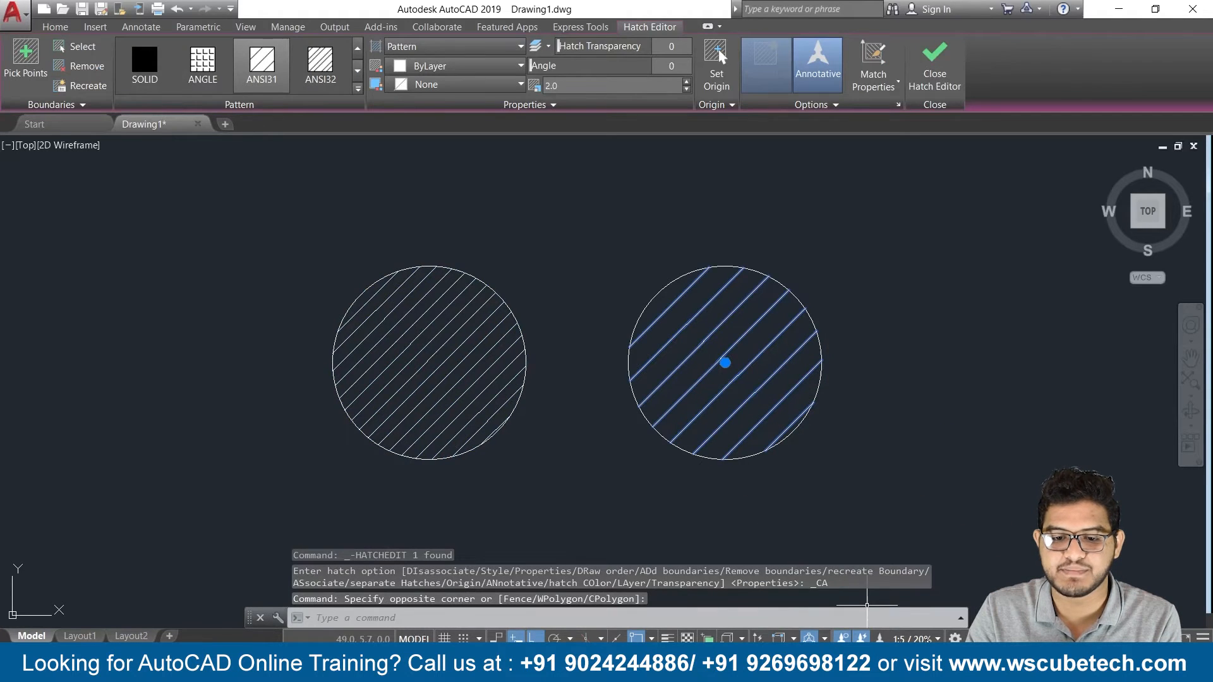
pyautogui.click(930, 56)
# - Try the annotation scale 1:2 to compare the two hatches, and set it to 1:40
pyautogui.click(937, 639)
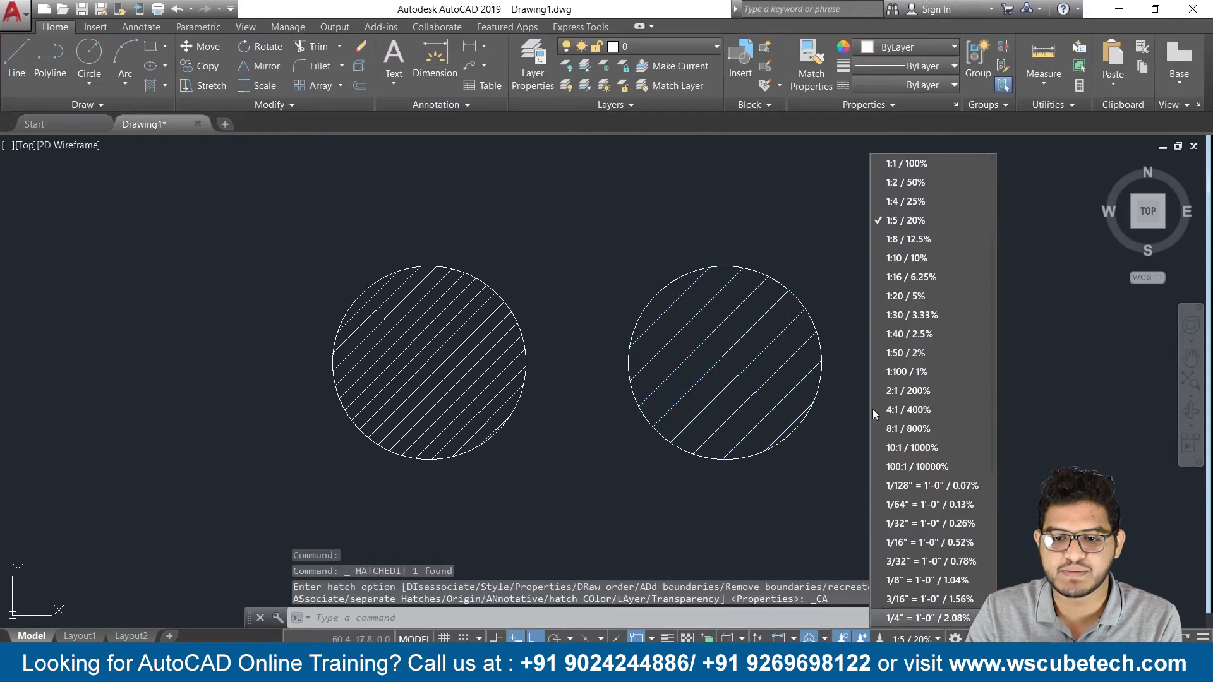
pyautogui.click(904, 177)
pyautogui.click(790, 365)
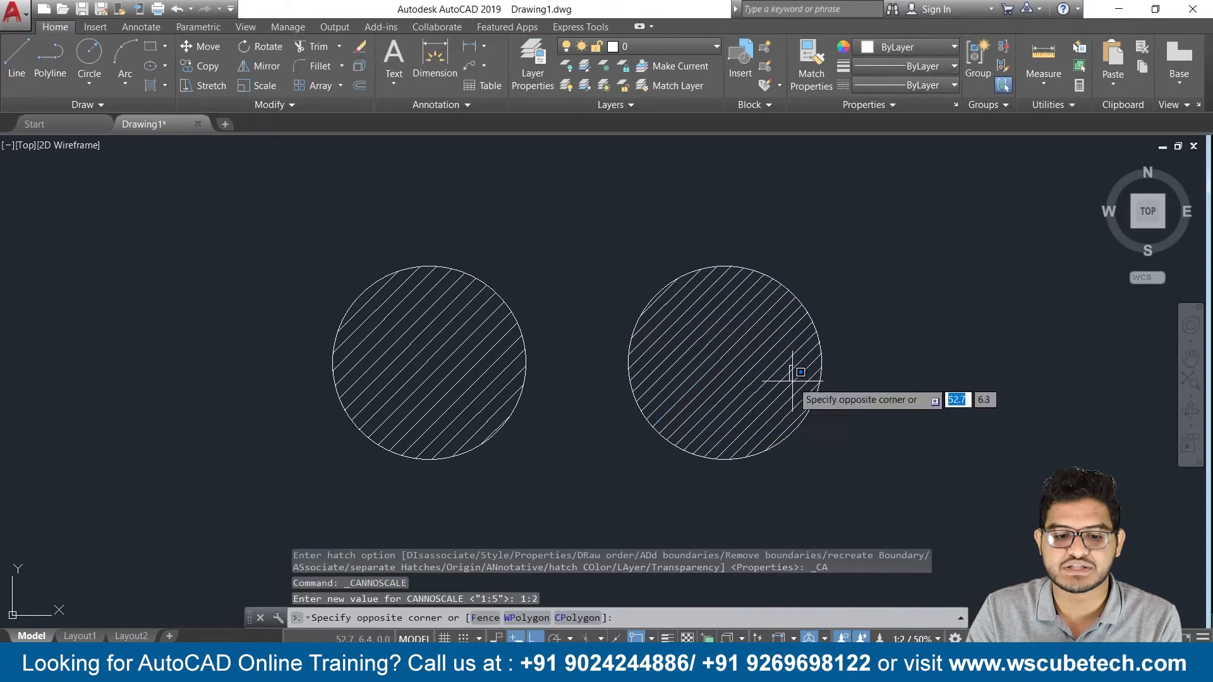
pyautogui.press('Escape')
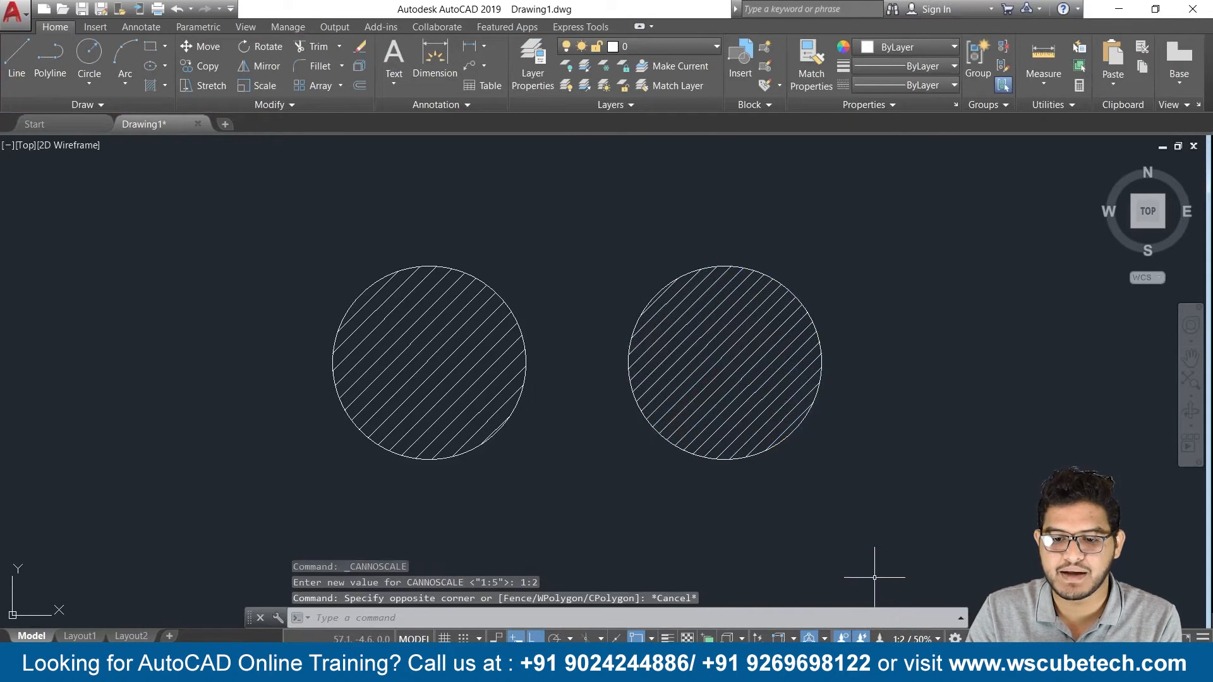
pyautogui.click(915, 637)
pyautogui.click(915, 336)
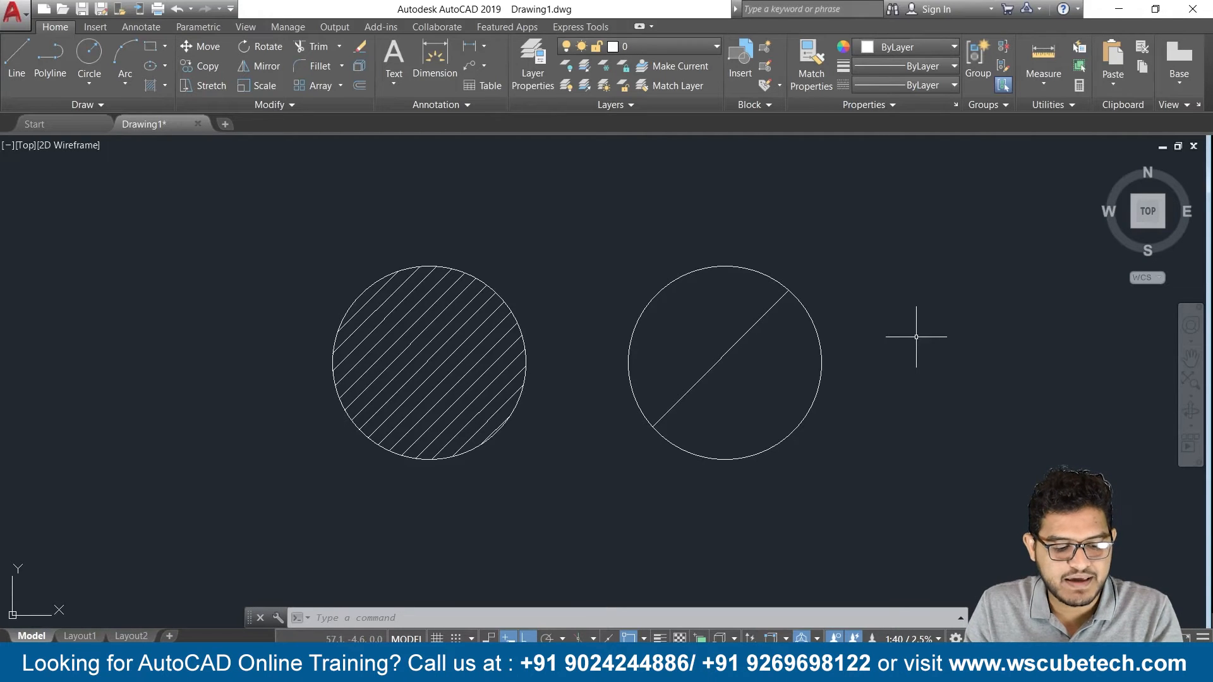
# - Switch to the presentation and advance to the Annotative Text slide
pyautogui.hotkey('alt', 'Tab')
pyautogui.press('Right')
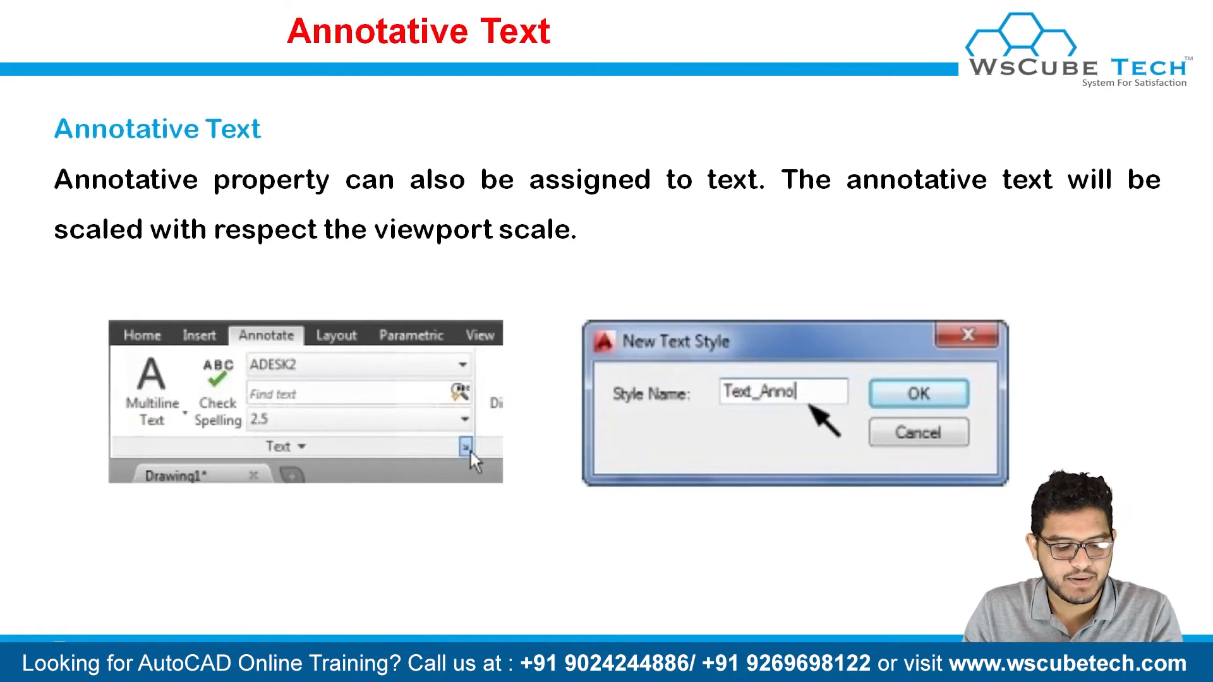
# - Return to AutoCAD and erase all circles and hatches from model space
pyautogui.hotkey('alt', 'Tab')
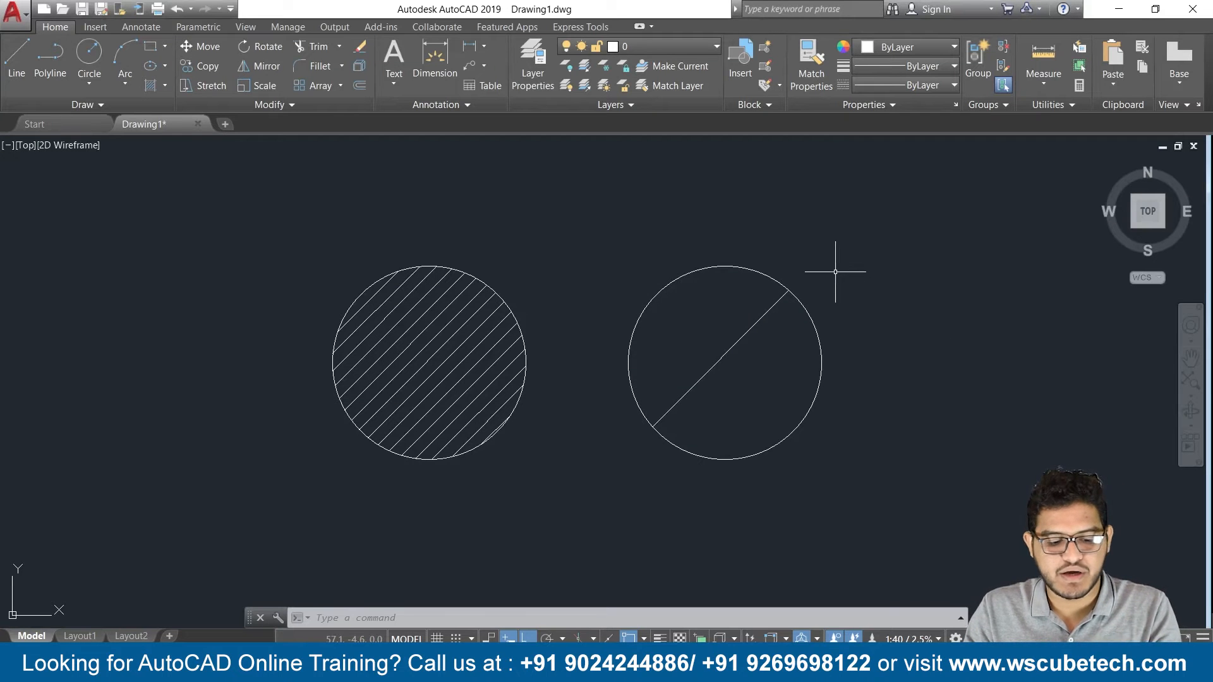
pyautogui.hotkey('ctrl', 'a')
pyautogui.press('Delete')
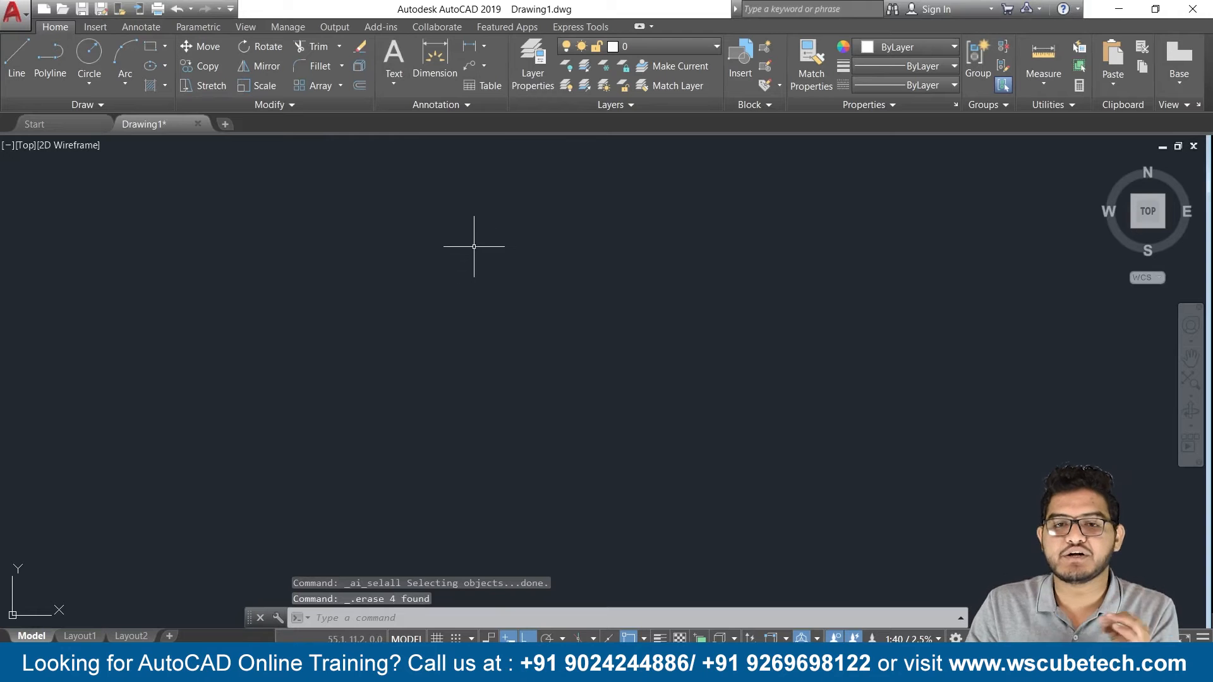
# - Place the multiline text "auto" in the empty drawing with a text height of 2 in the Standard style
pyautogui.click(392, 86)
pyautogui.click(422, 106)
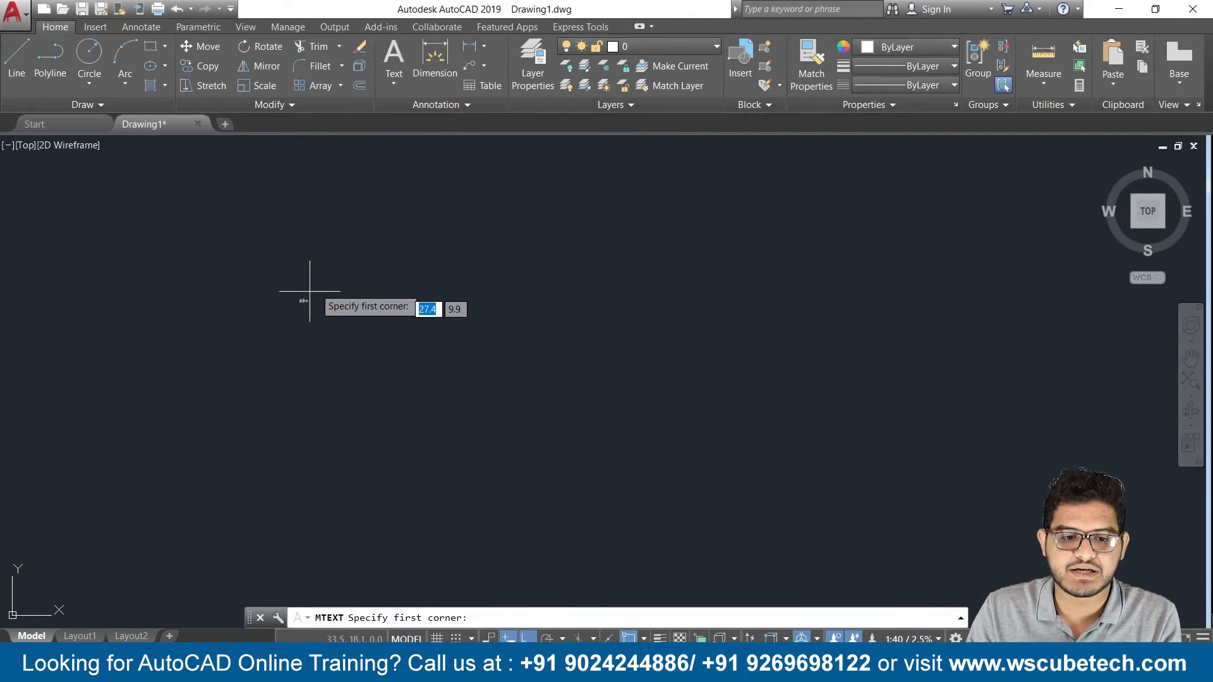
pyautogui.click(290, 225)
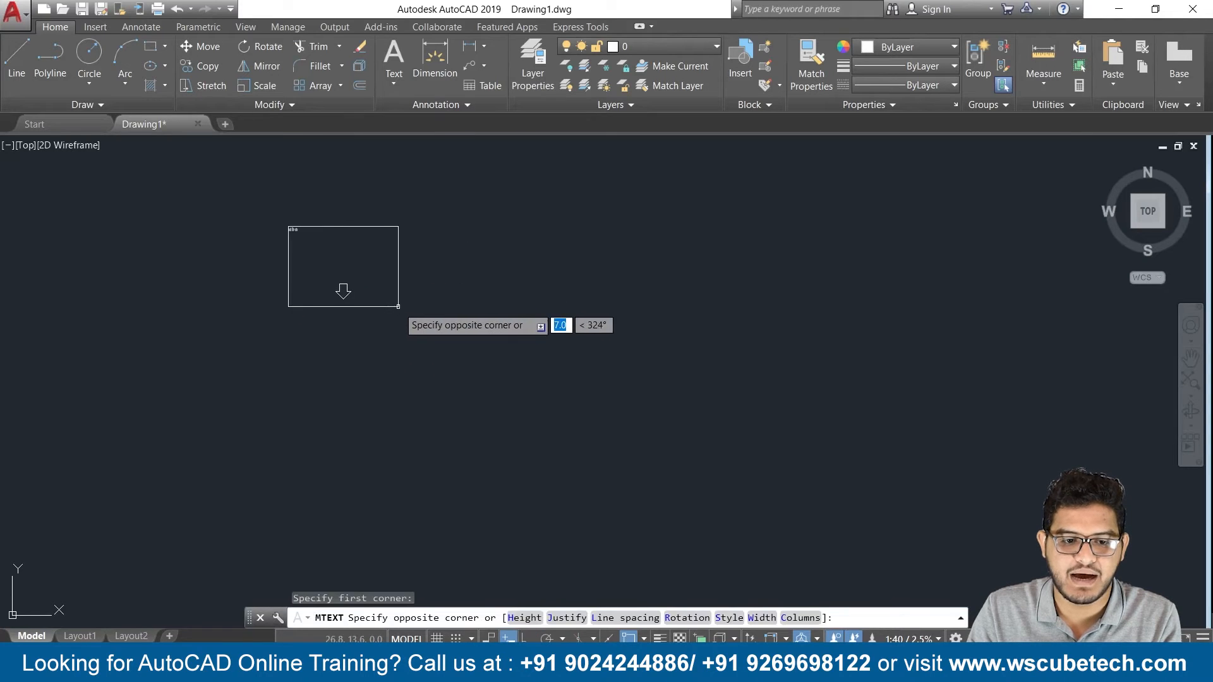
pyautogui.click(400, 284)
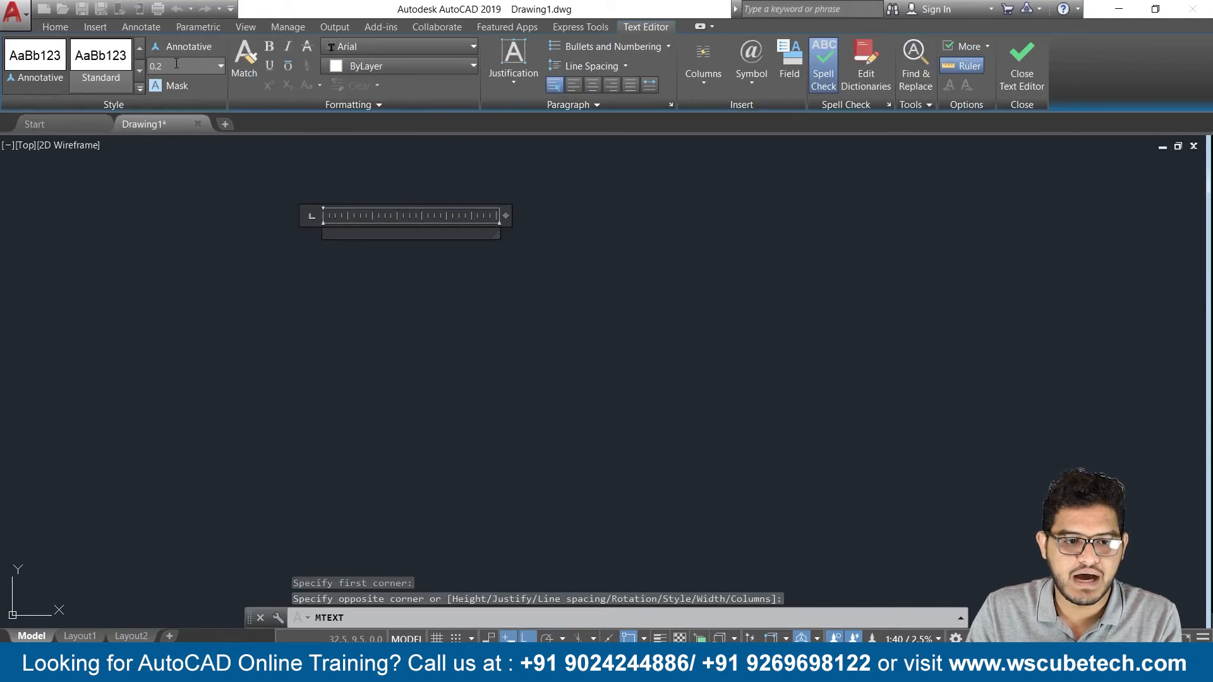
pyautogui.click(175, 65)
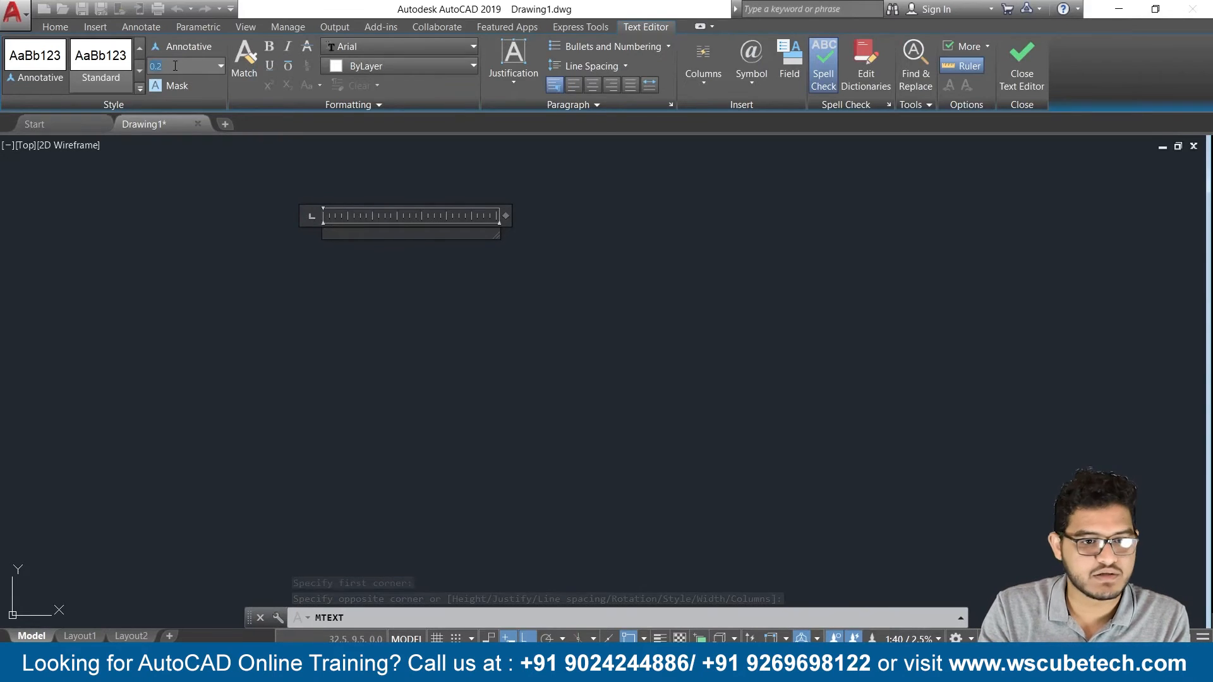
pyautogui.write('2')
pyautogui.press('Return')
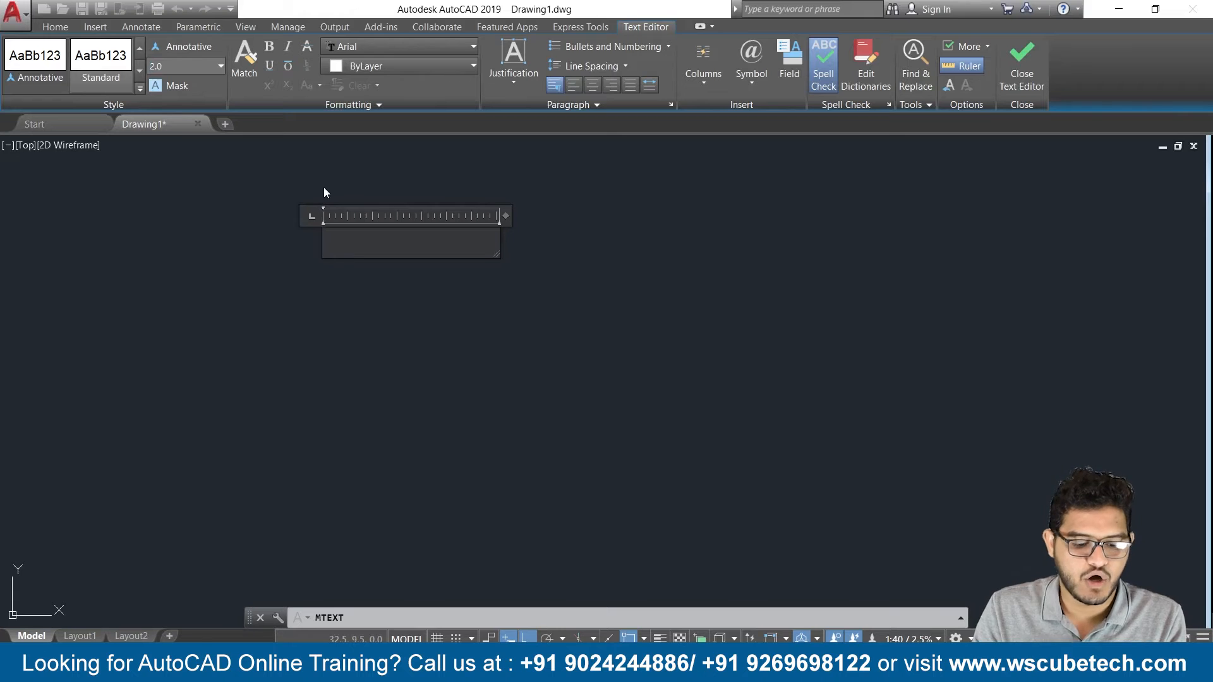
pyautogui.write('auto')
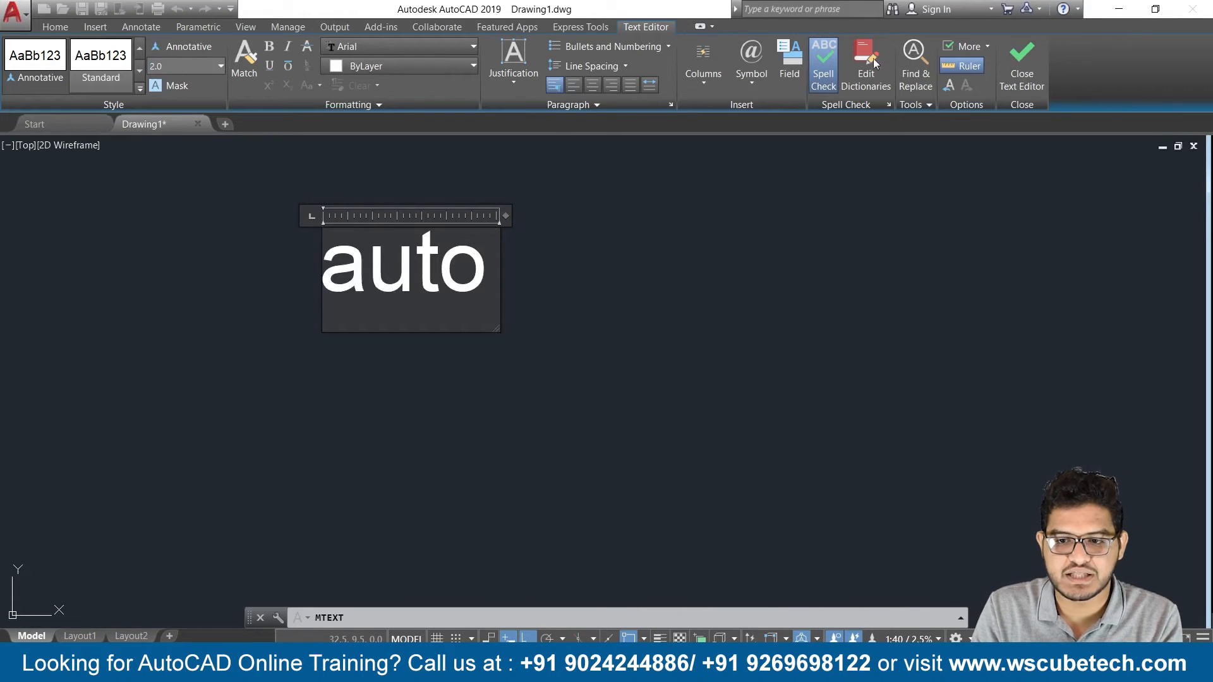
pyautogui.click(1021, 63)
pyautogui.moveTo(715, 244); pyautogui.dragTo(647, 296, button='middle')
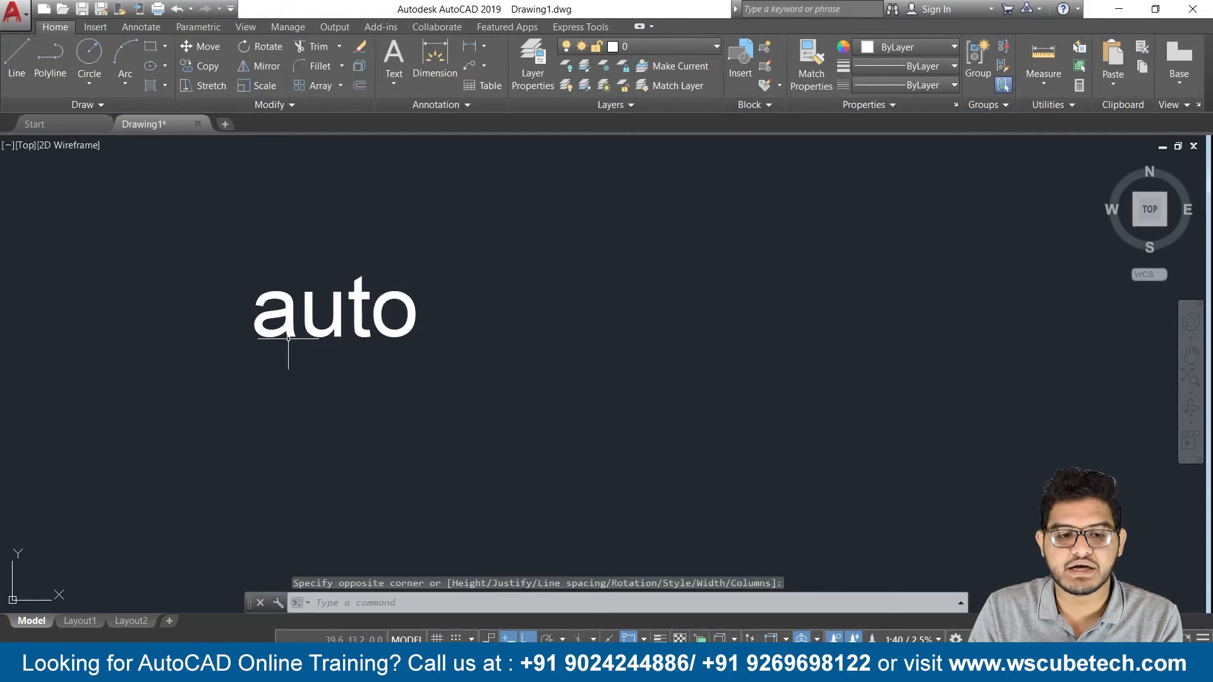
# - Try a second multiline text "auto" beside the first in the Annotative style, with text heights 2.0 and 0.0
pyautogui.click(400, 86)
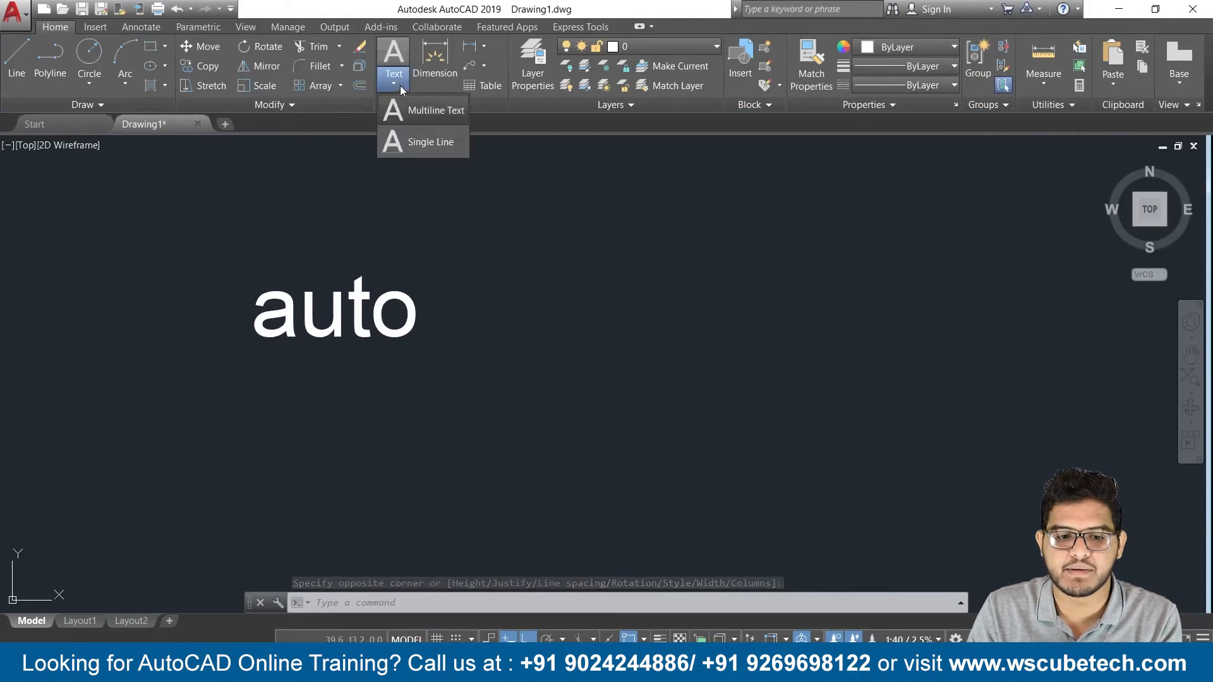
pyautogui.click(414, 122)
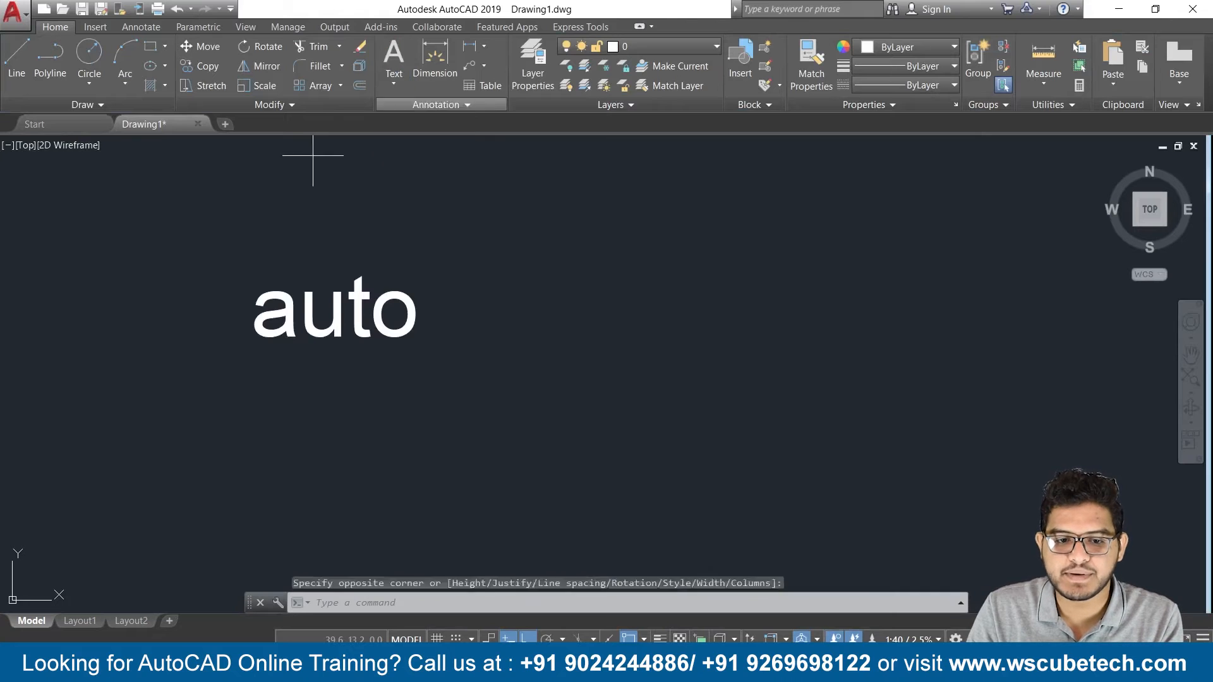
pyautogui.click(568, 291)
pyautogui.click(810, 337)
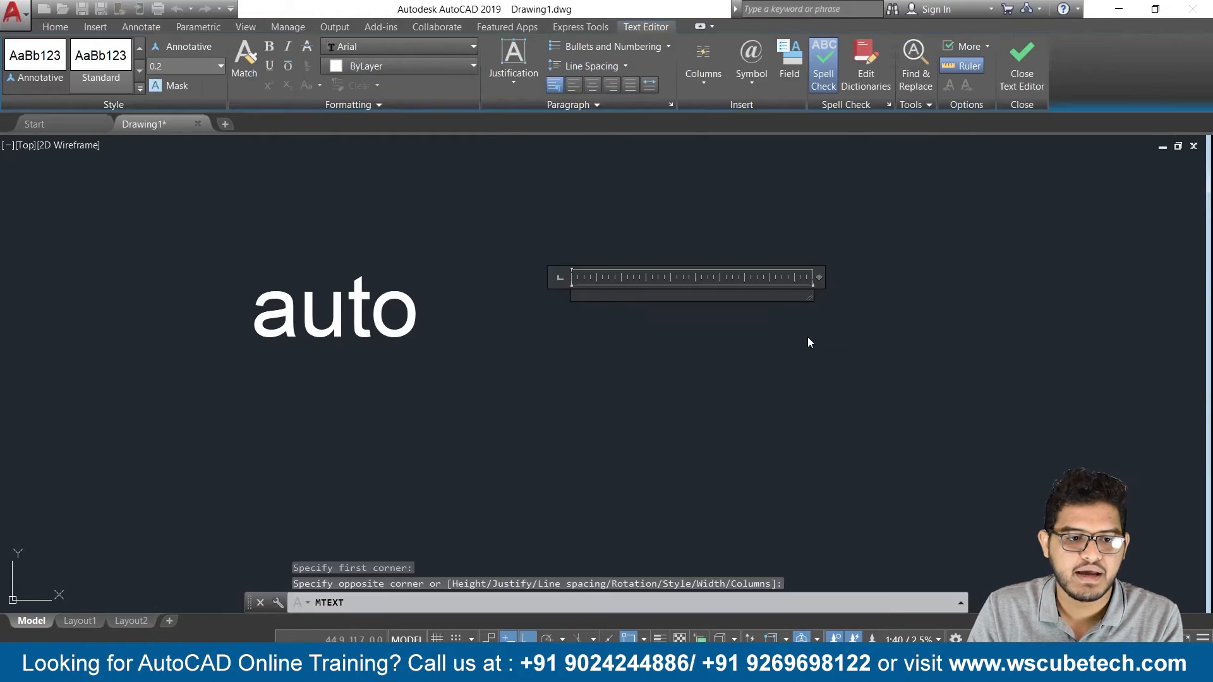
pyautogui.click(186, 62)
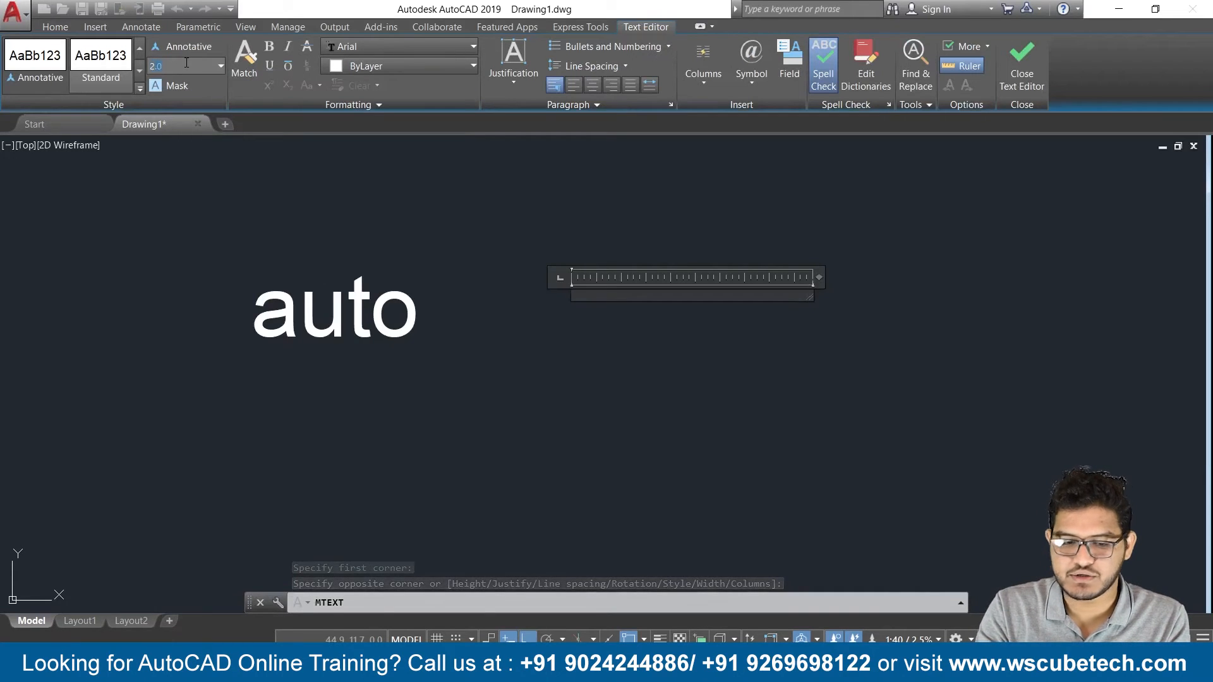
pyautogui.press('Return')
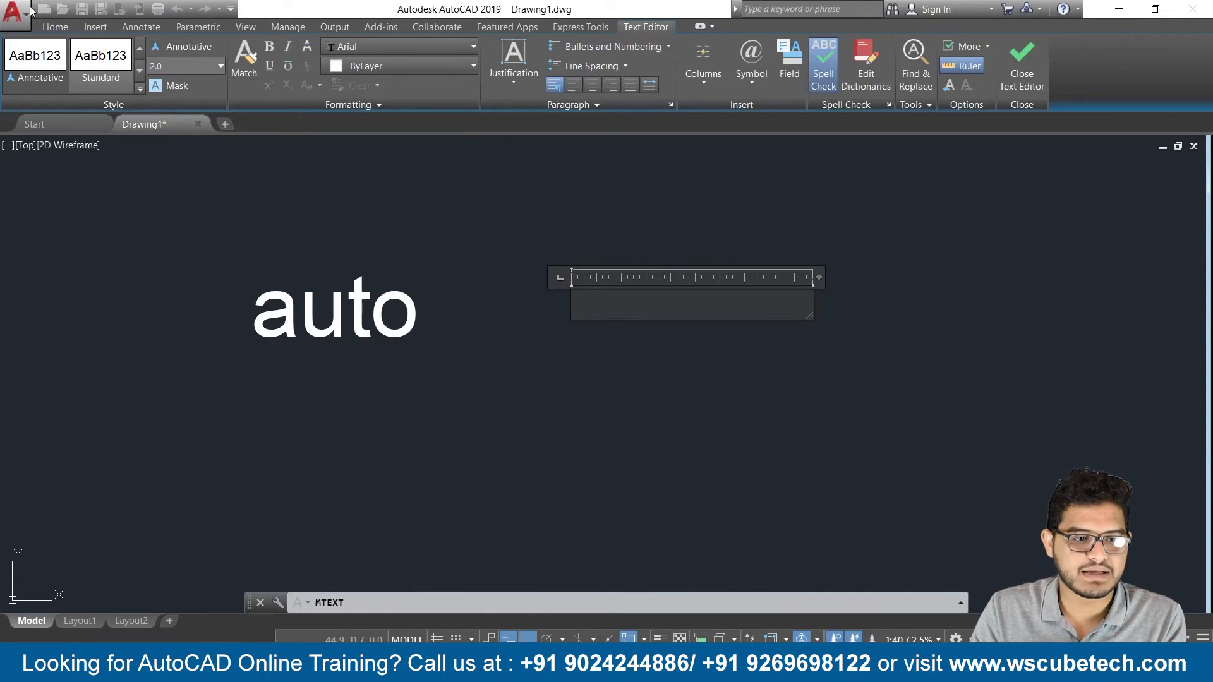
pyautogui.click(29, 75)
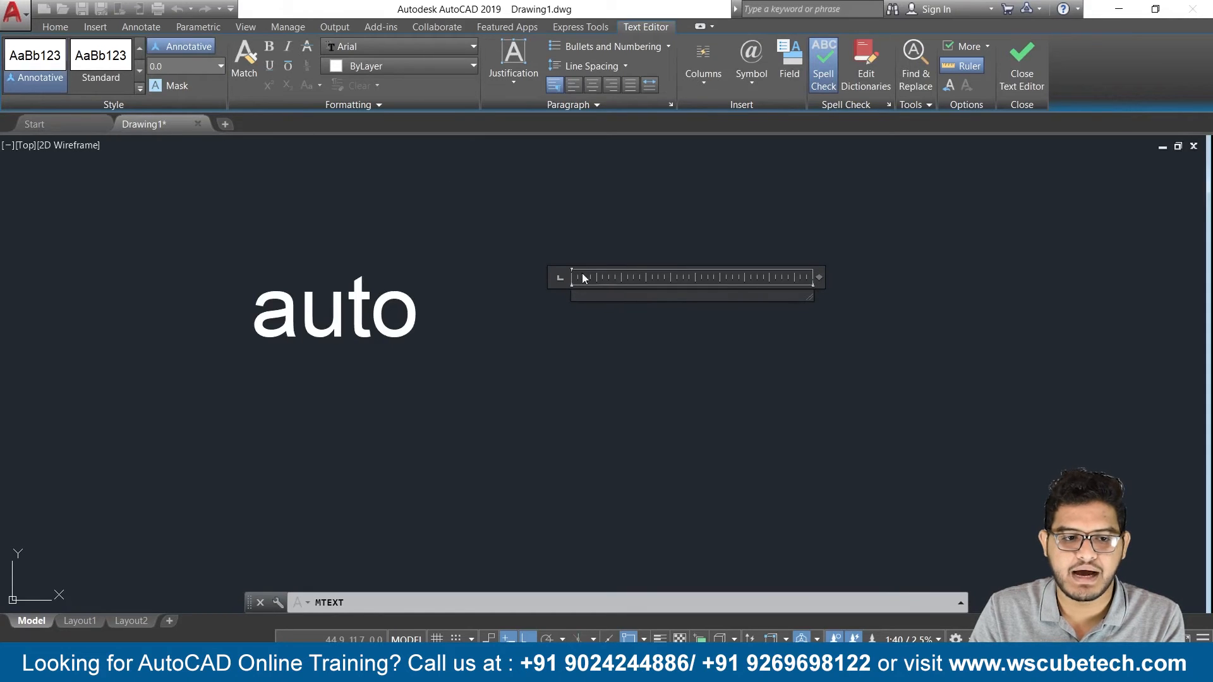
pyautogui.click(223, 65)
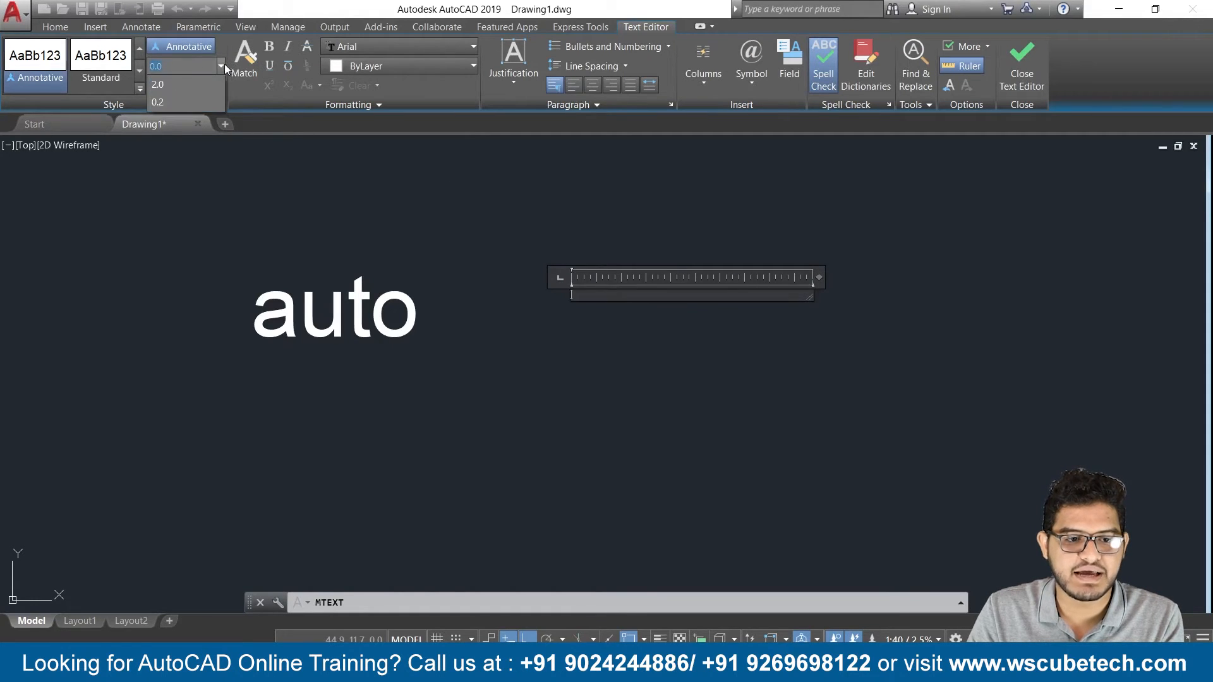
pyautogui.click(158, 84)
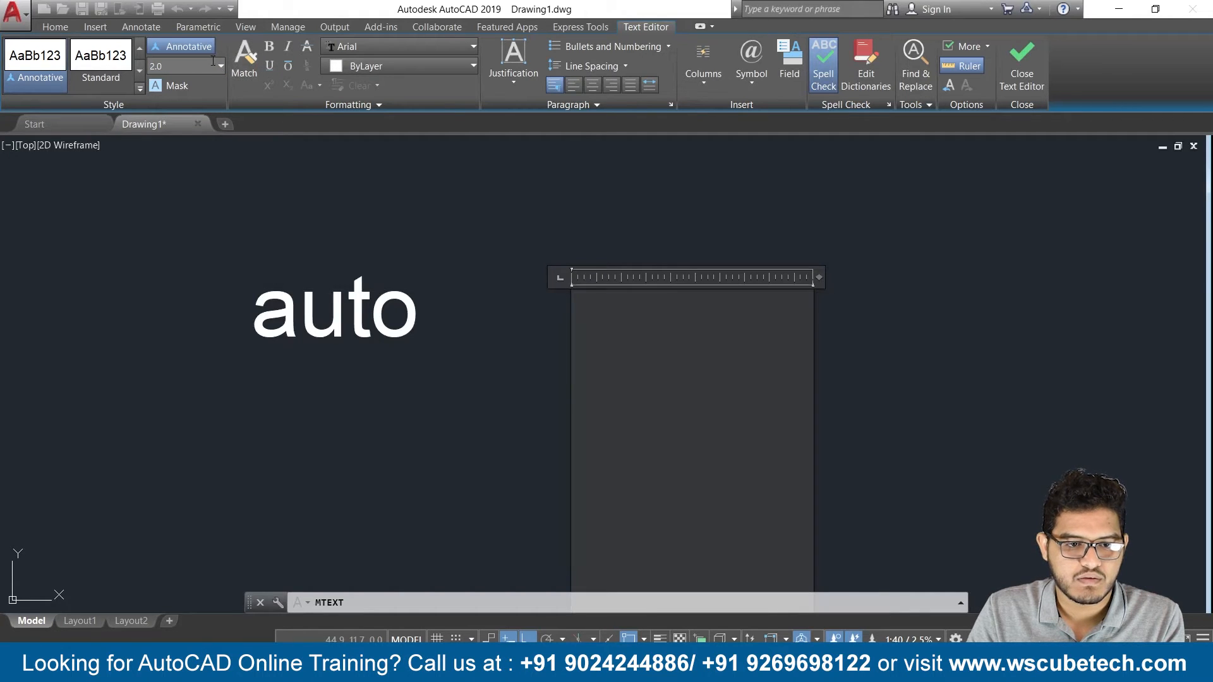
pyautogui.click(221, 70)
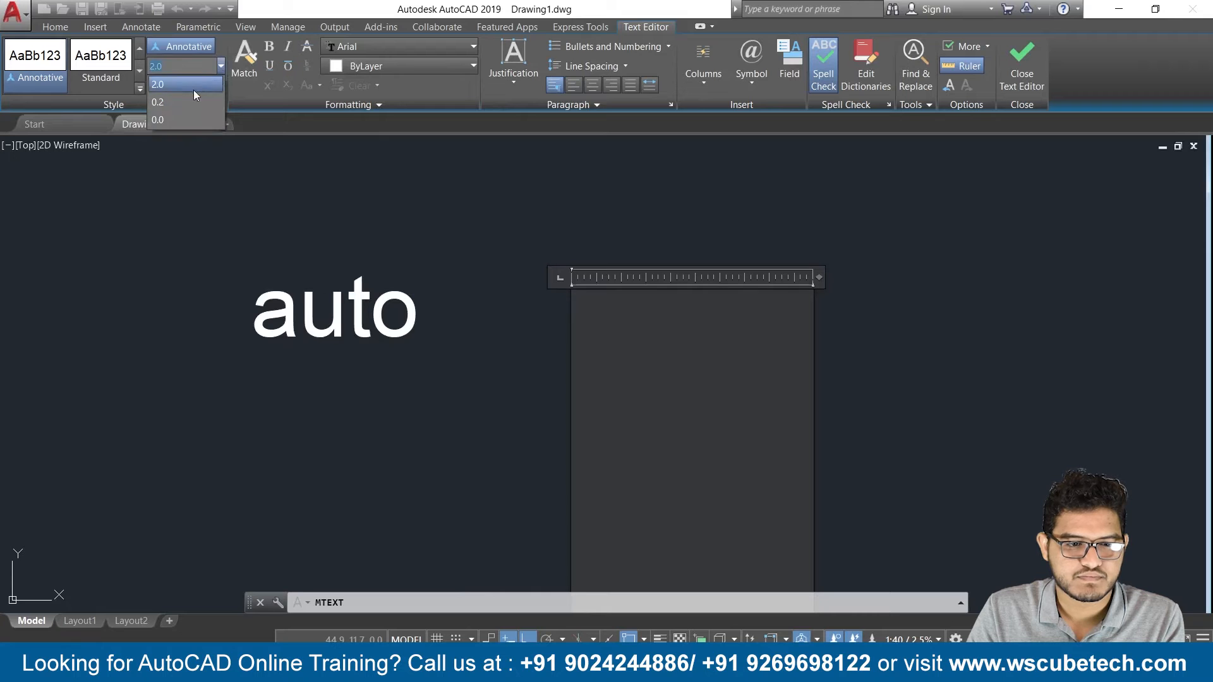
pyautogui.click(175, 118)
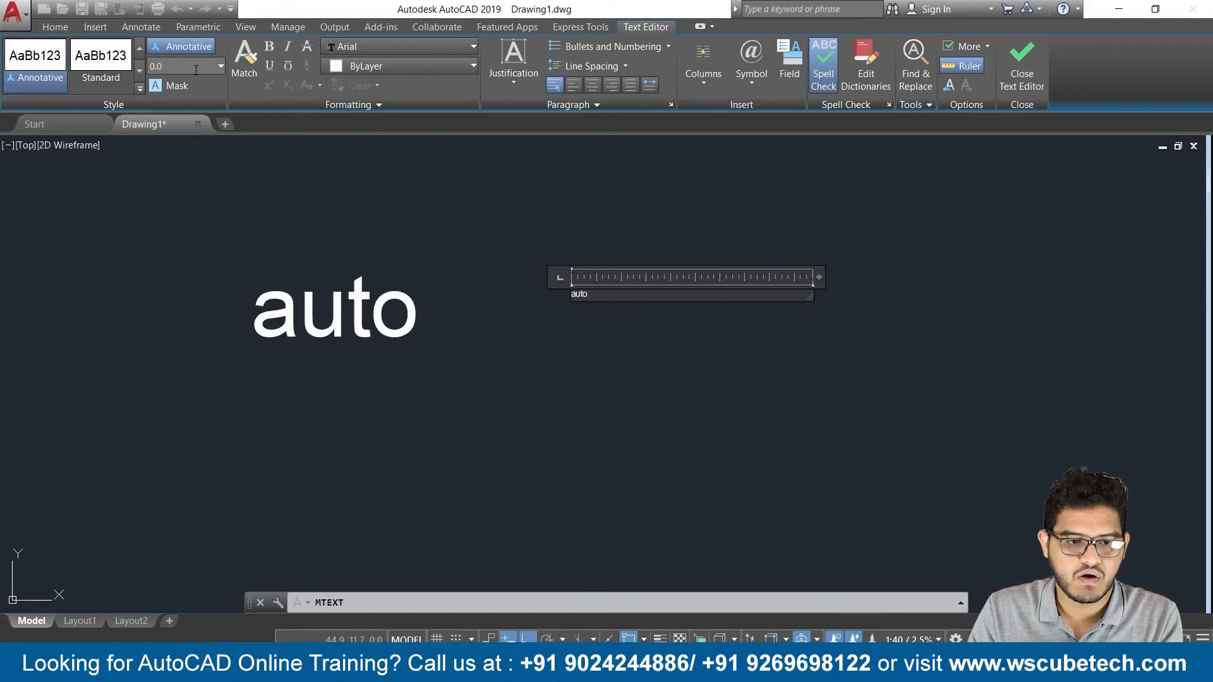
# - Try a text height of 0.2 for the new annotative text and clear its content
pyautogui.click(220, 66)
pyautogui.click(219, 69)
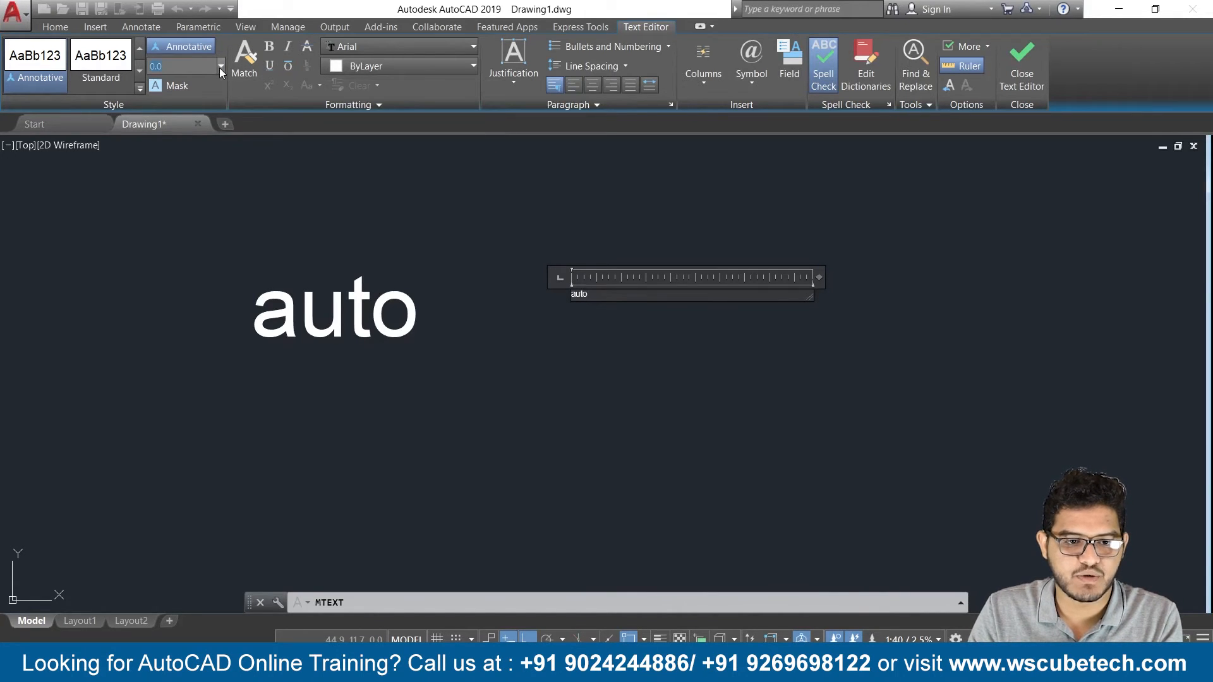
pyautogui.click(221, 67)
pyautogui.click(190, 103)
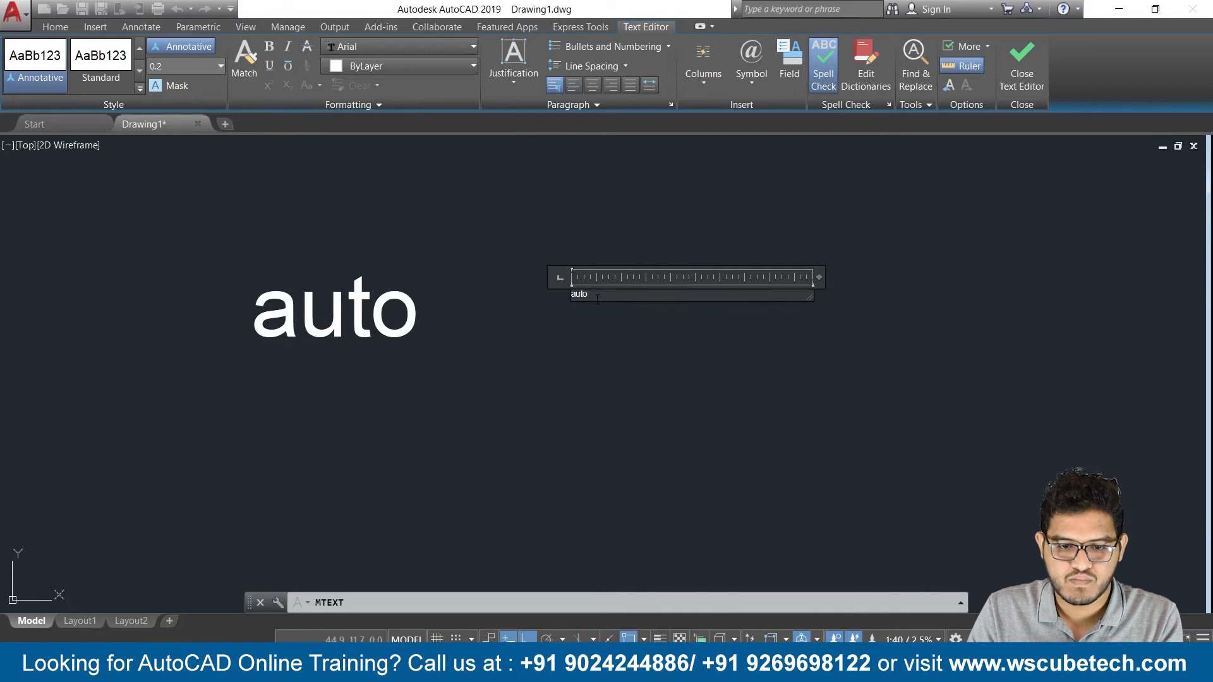
pyautogui.press('Delete')
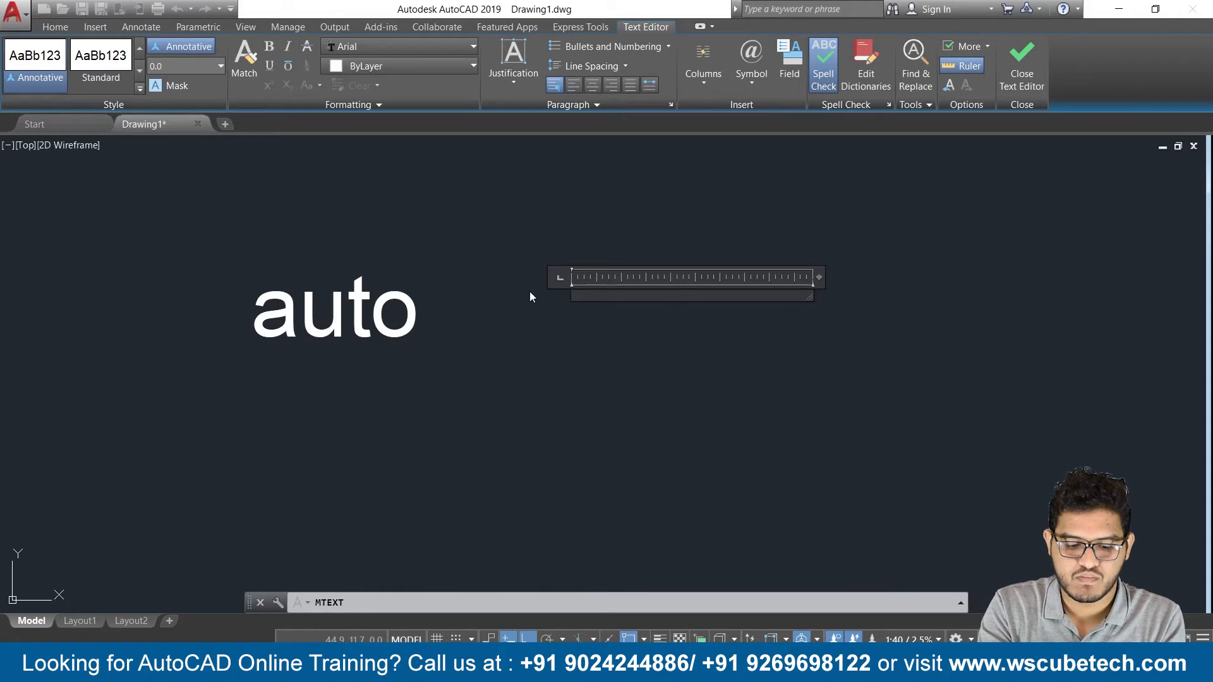
# - Try the annotative text "au" with a text height of 0.2 at the 1:40 scale, and undo it
pyautogui.click(161, 66)
pyautogui.press('BackSpace')
pyautogui.write('2')
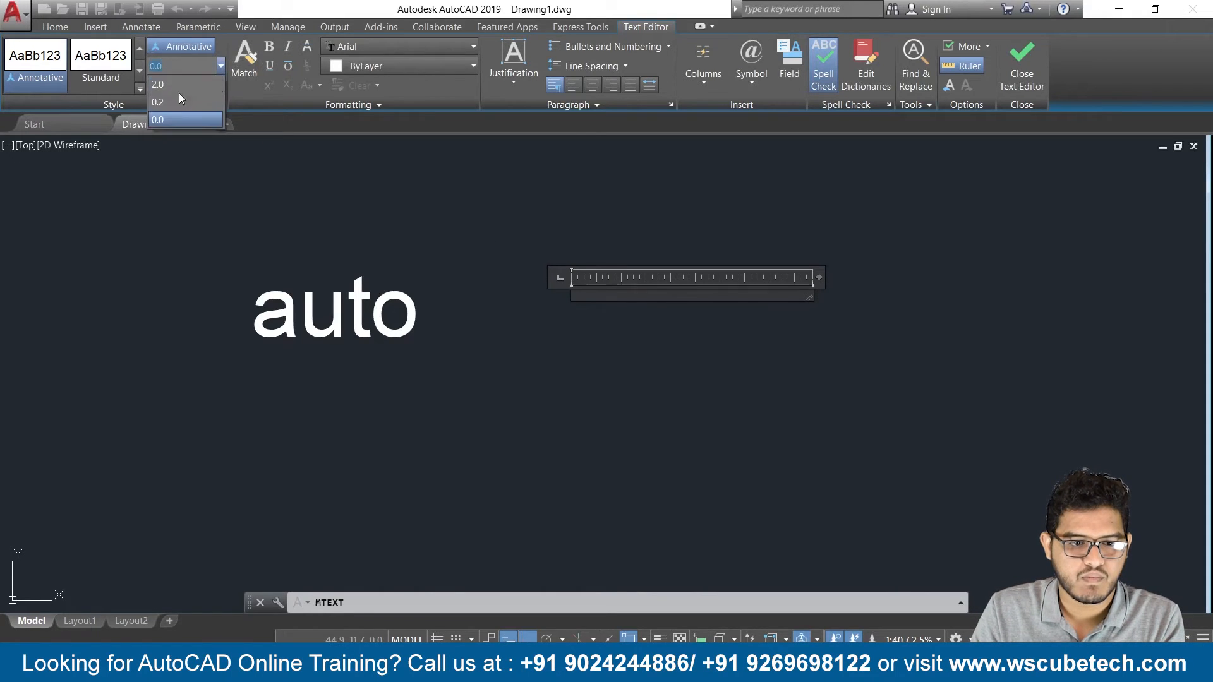
pyautogui.press('Return')
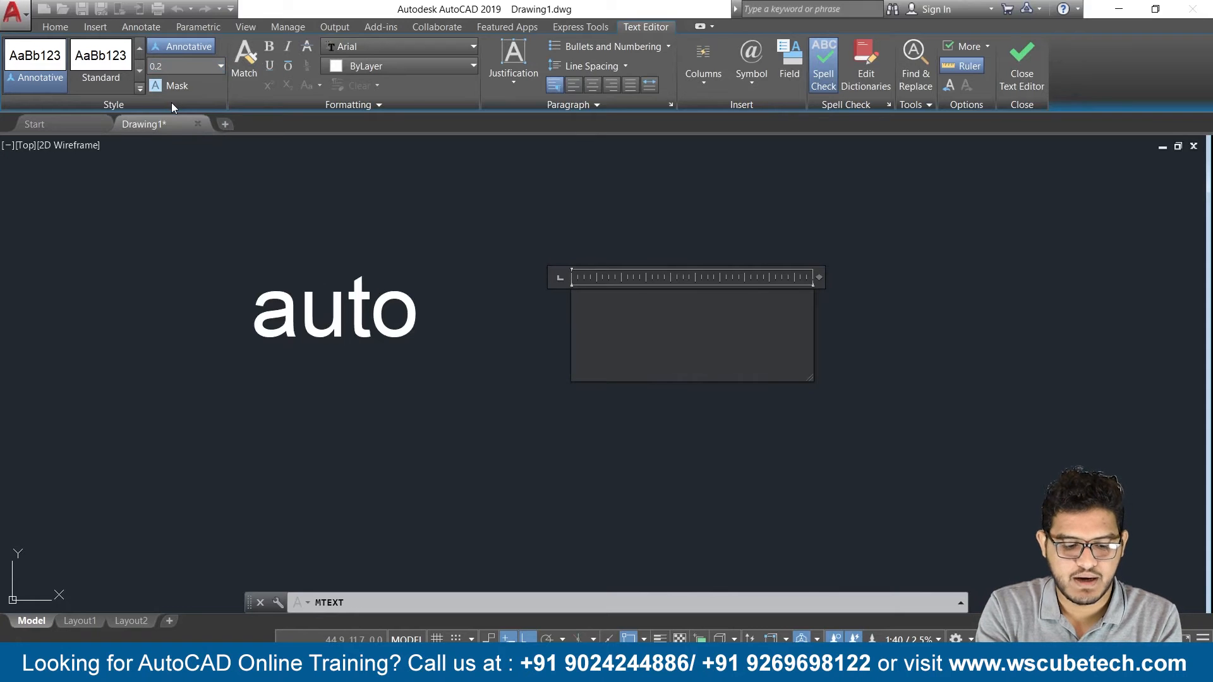
pyautogui.write('au')
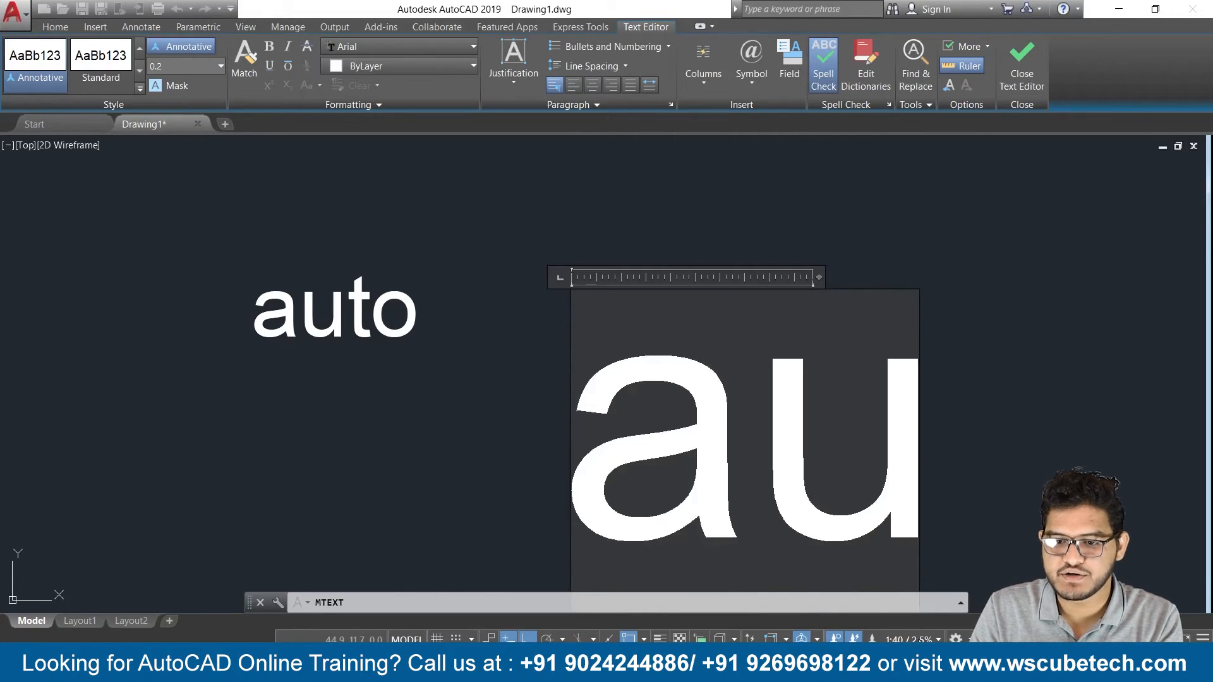
pyautogui.click(986, 469)
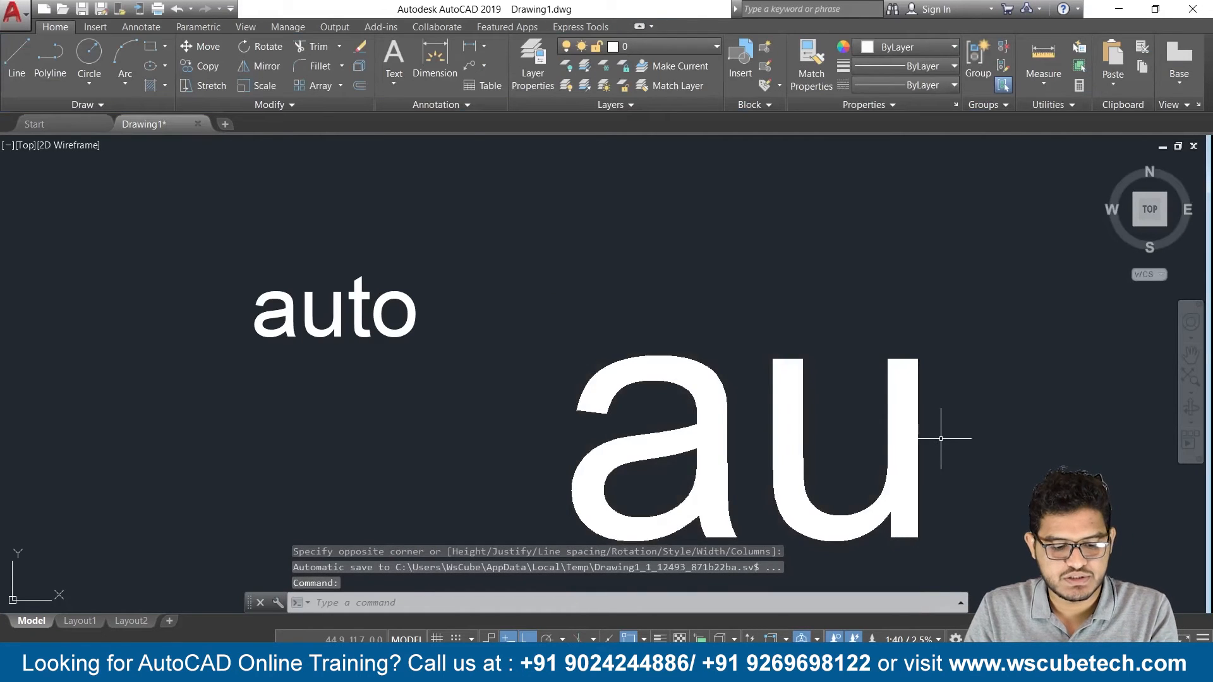
pyautogui.hotkey('ctrl', 'z')
# - Set the annotation scale to 1:1 and place the multiline text "auto" beside the first in the Annotative style with height 2.0
pyautogui.click(911, 639)
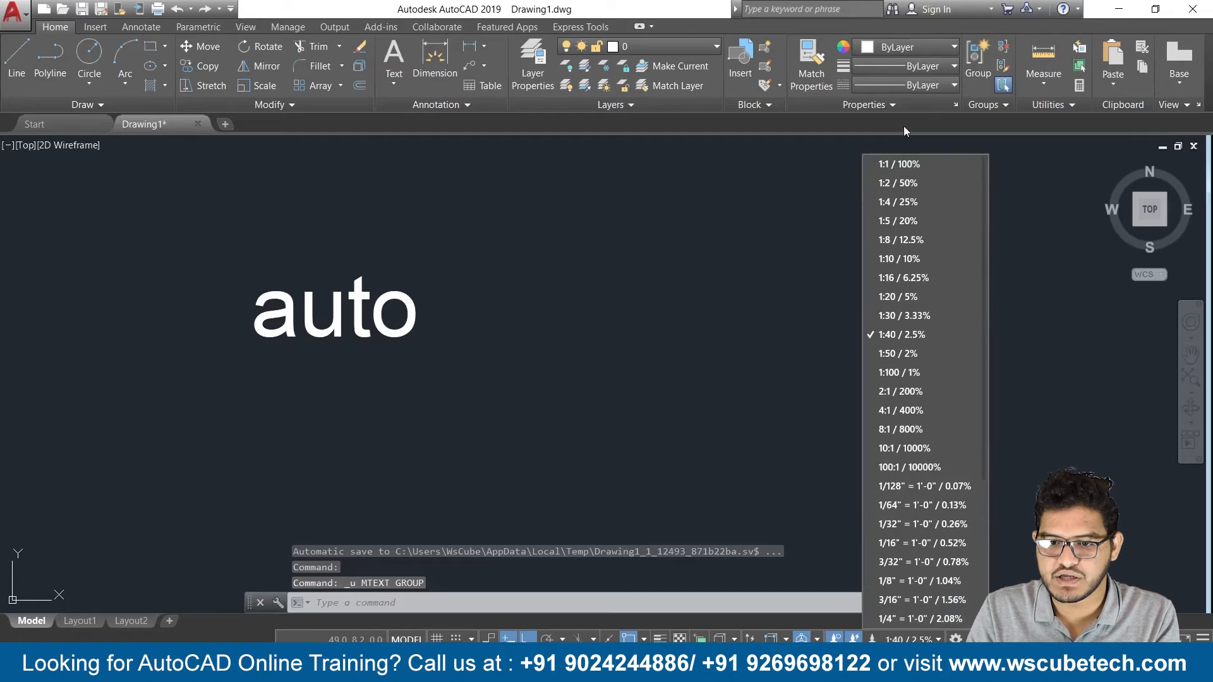
pyautogui.click(901, 162)
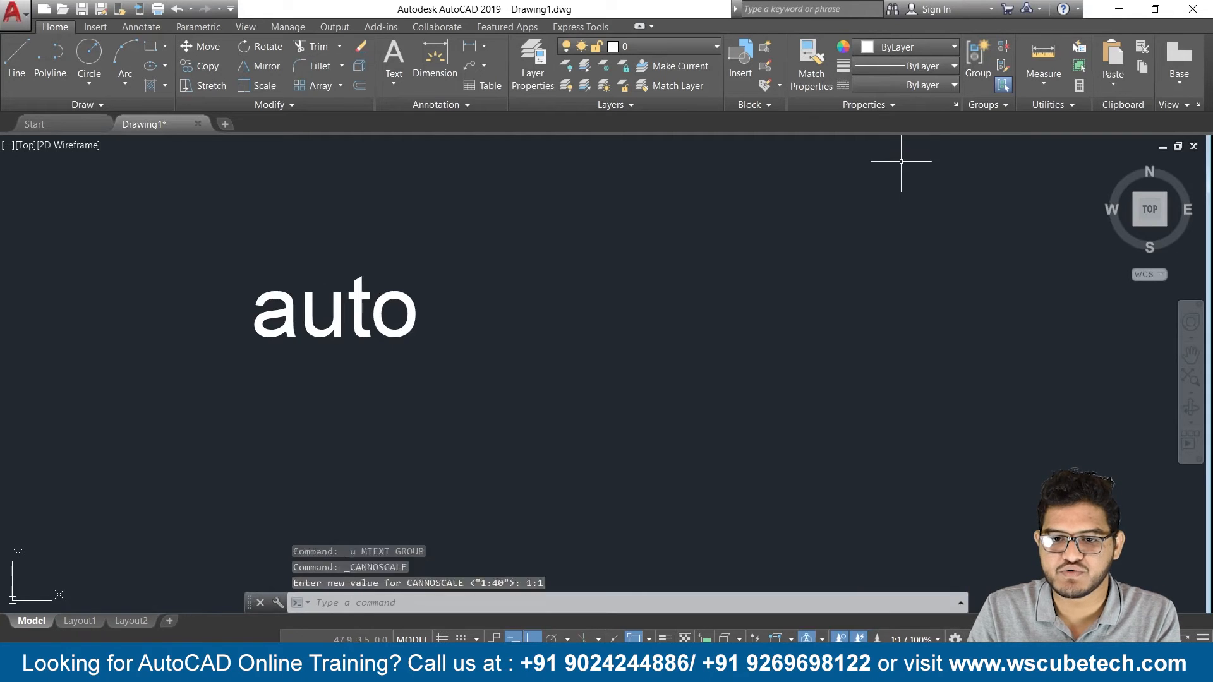
pyautogui.click(398, 78)
pyautogui.click(439, 116)
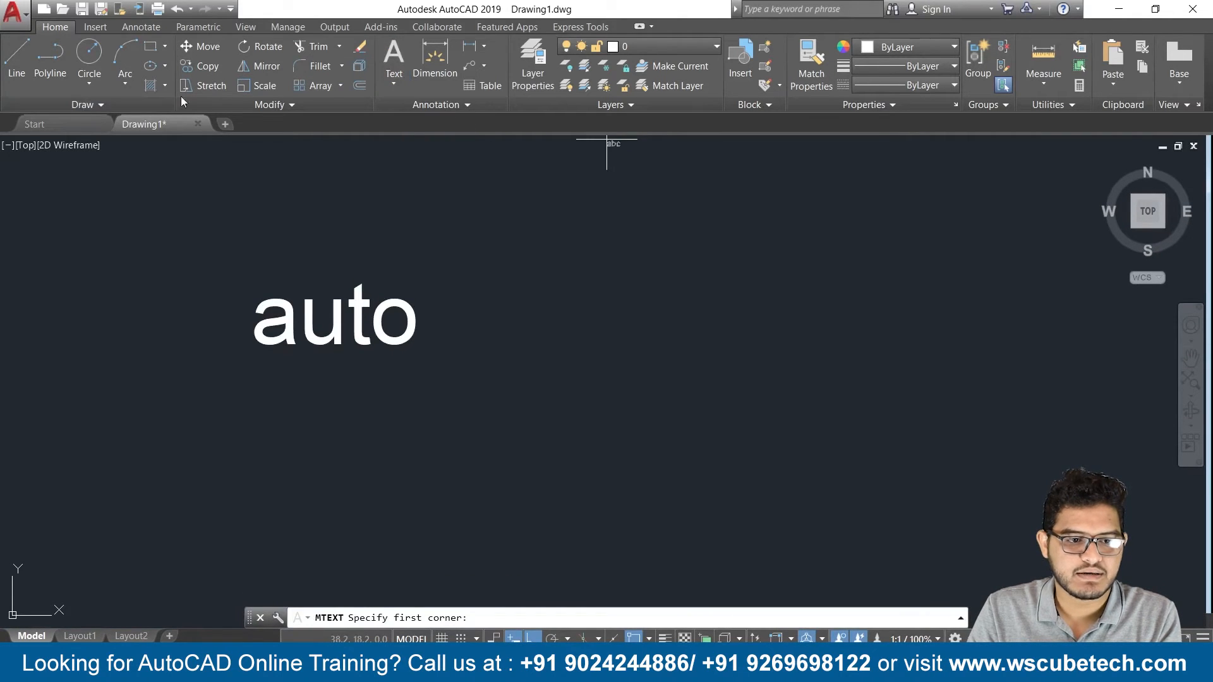
pyautogui.click(393, 87)
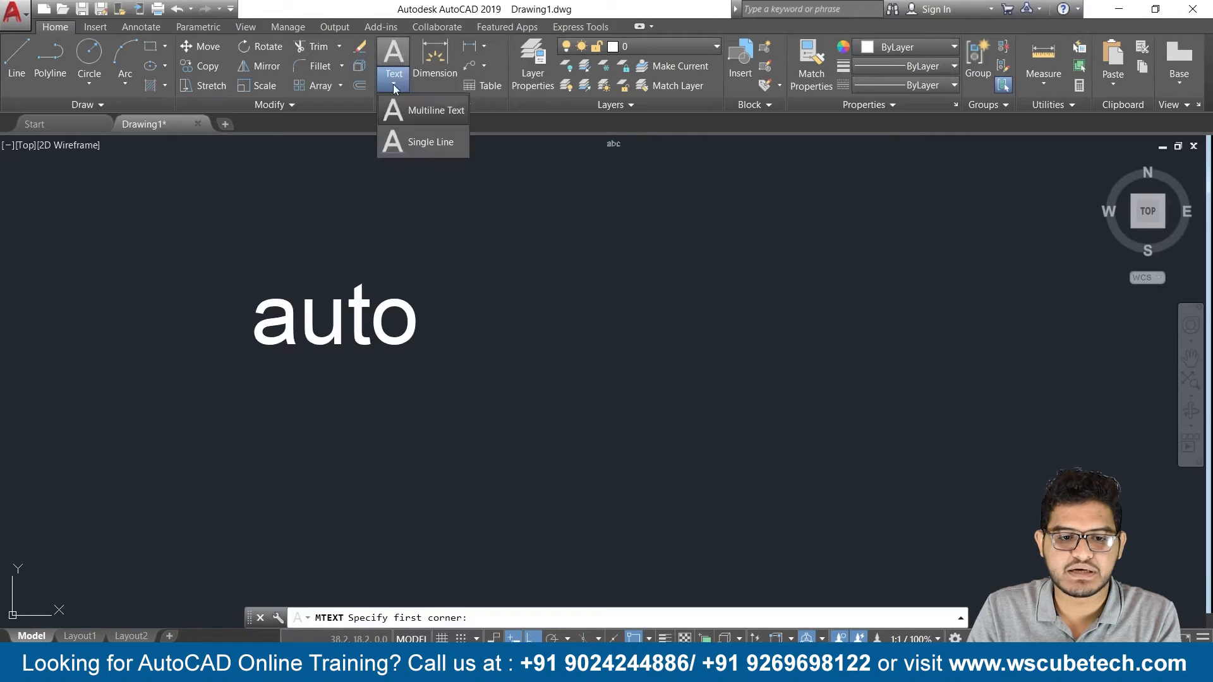
pyautogui.click(420, 110)
pyautogui.click(584, 264)
pyautogui.click(810, 375)
pyautogui.click(47, 77)
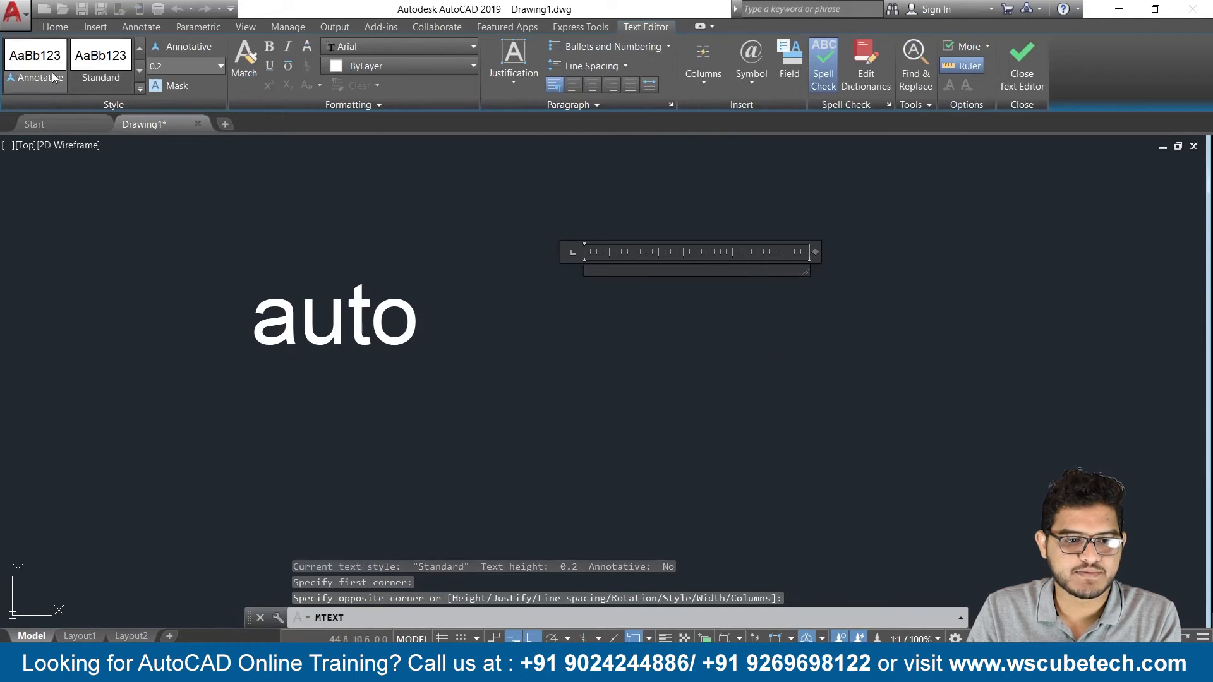
pyautogui.click(219, 67)
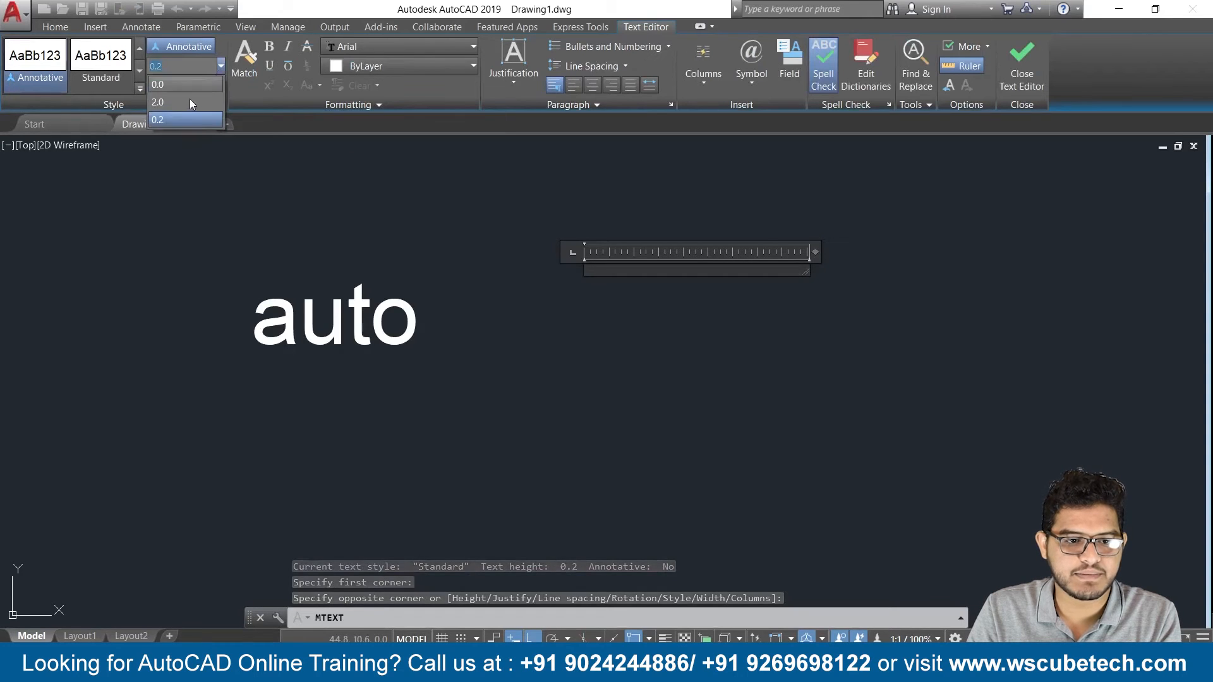
pyautogui.click(189, 98)
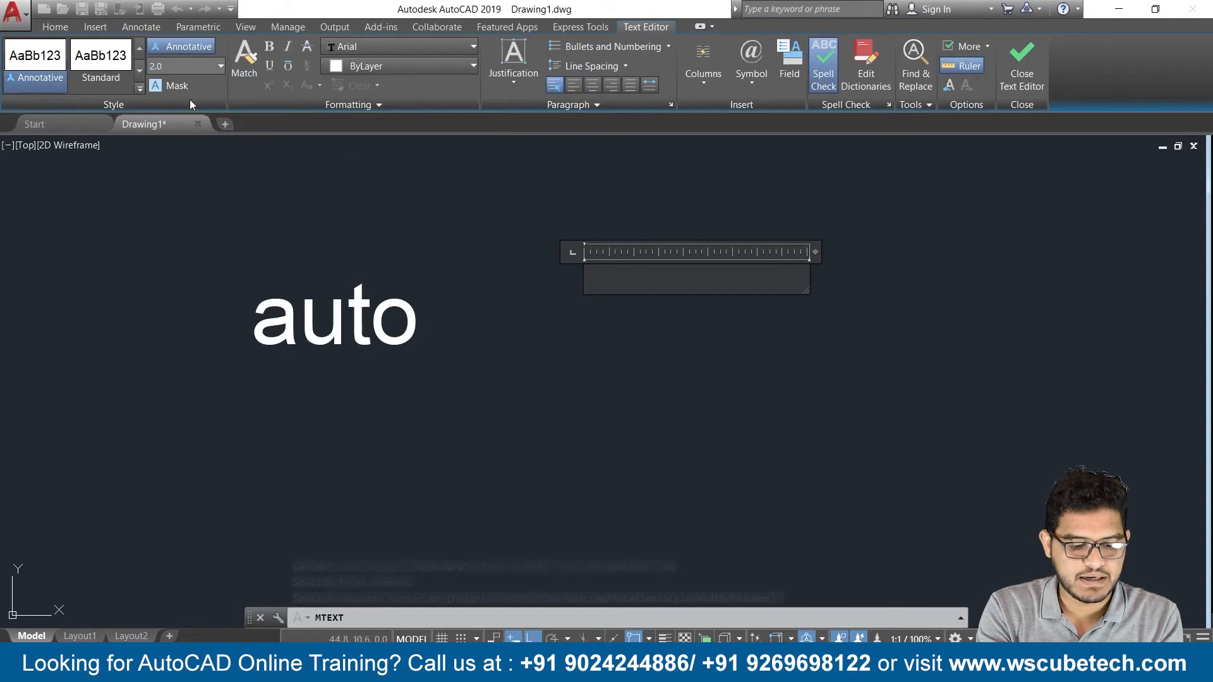
pyautogui.write('auto')
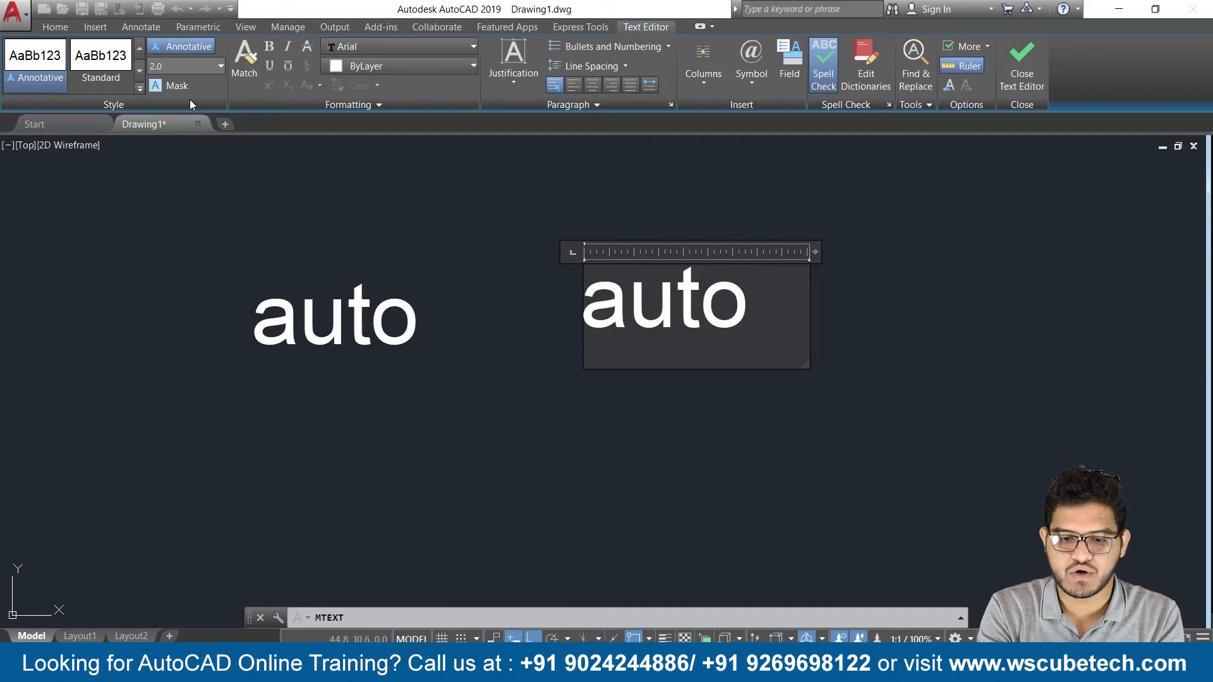
pyautogui.click(1006, 59)
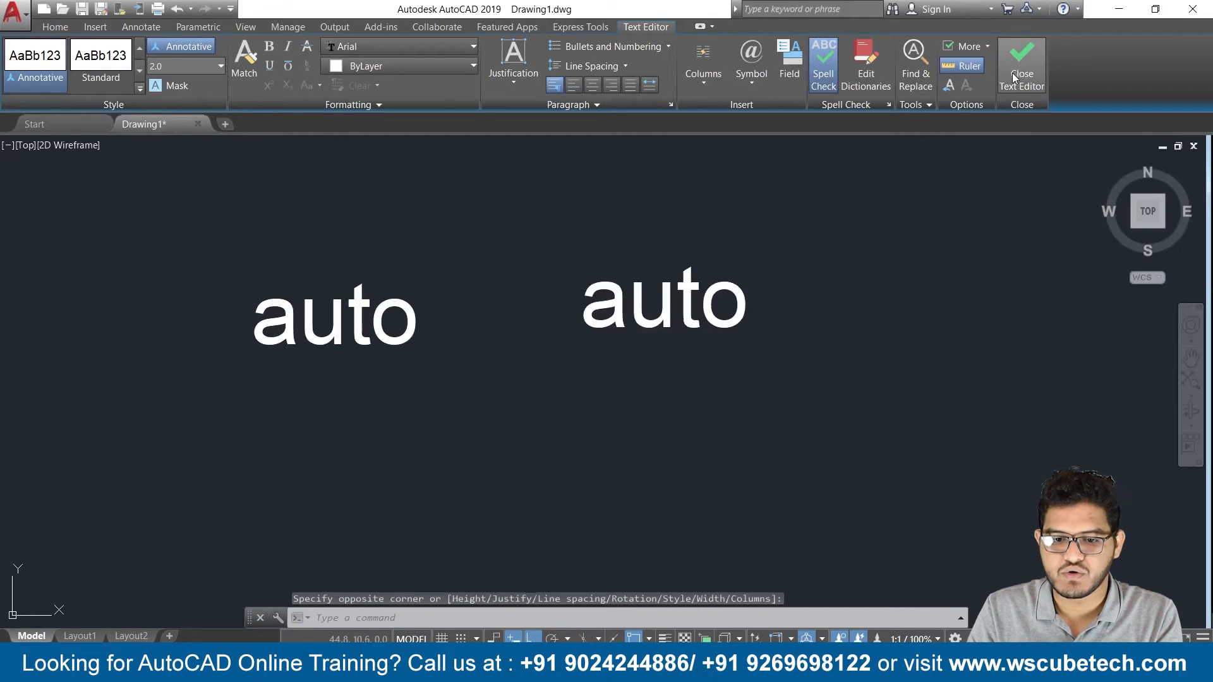
# - Move the annotative text straight down about 0.7 units to line it up with the standard text, and clear the selection
pyautogui.click(662, 310)
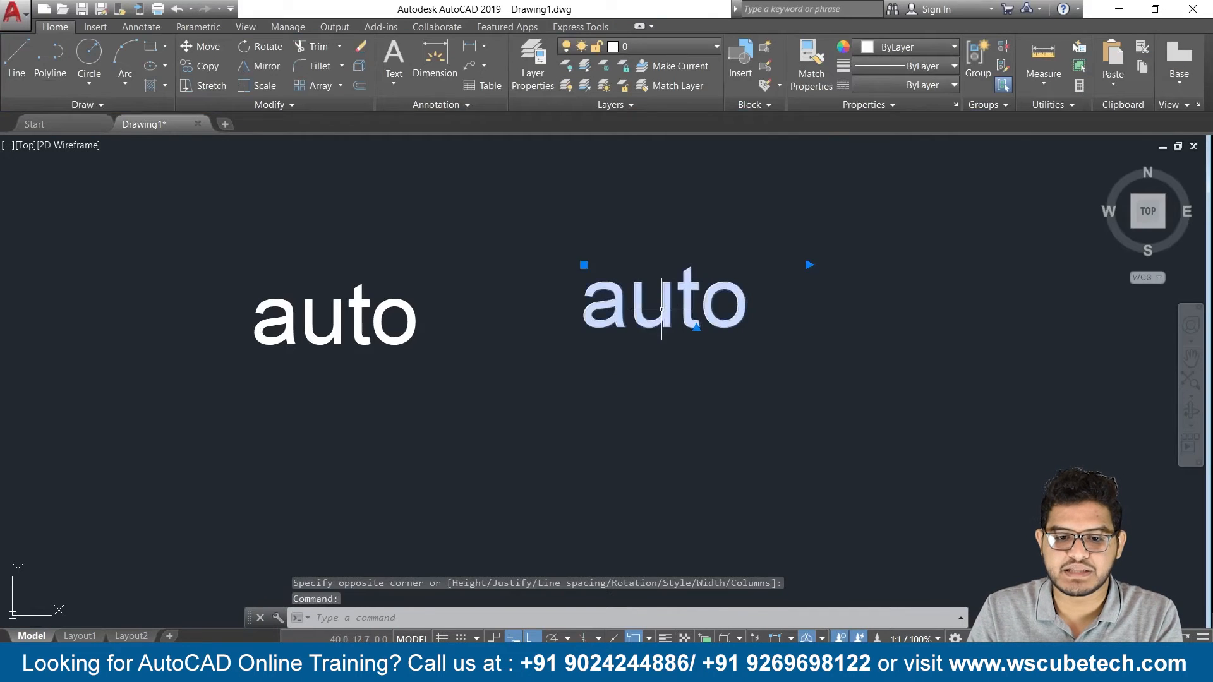
pyautogui.click(583, 265)
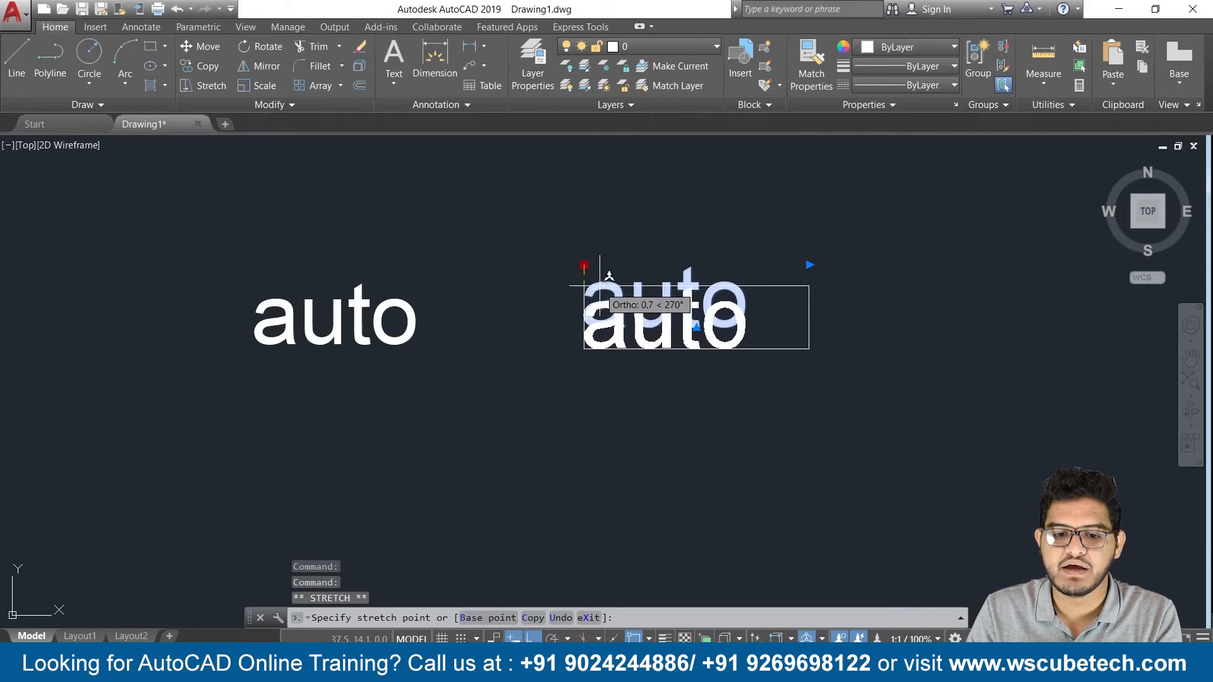
pyautogui.click(593, 285)
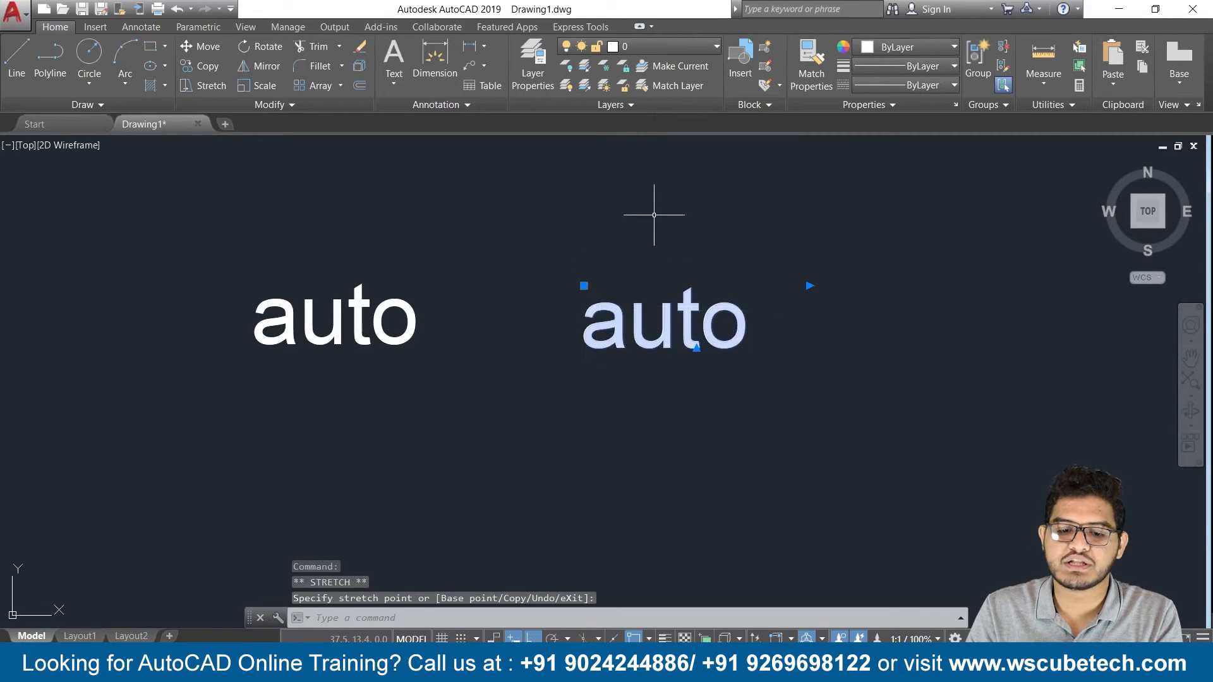
pyautogui.click(466, 239)
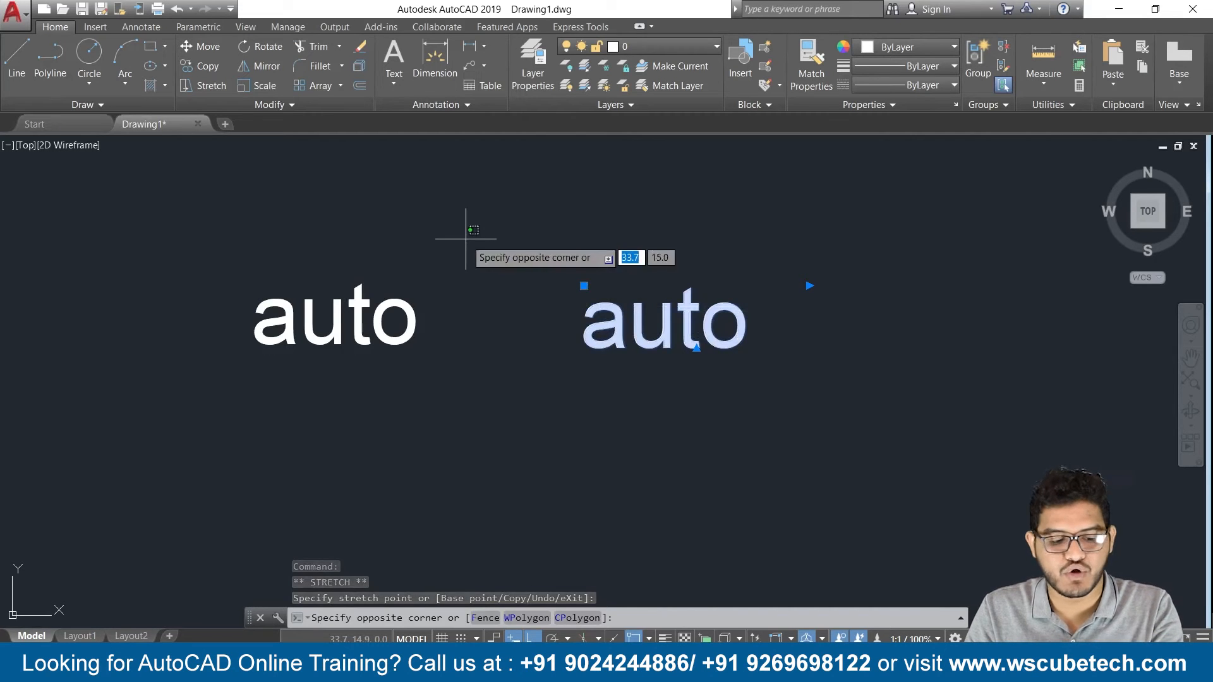
pyautogui.press('Escape')
pyautogui.press('Escape')
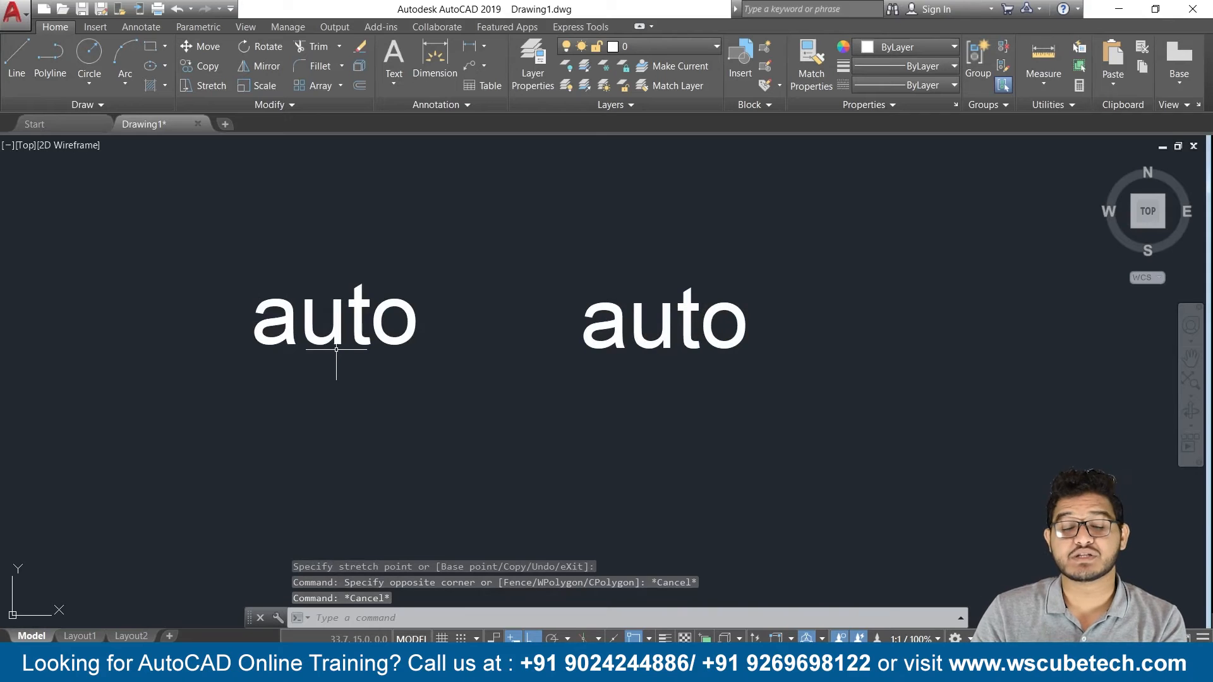
# - Open the standard-style "auto" text for editing to check its text style and height, and close it unchanged
pyautogui.click(336, 327)
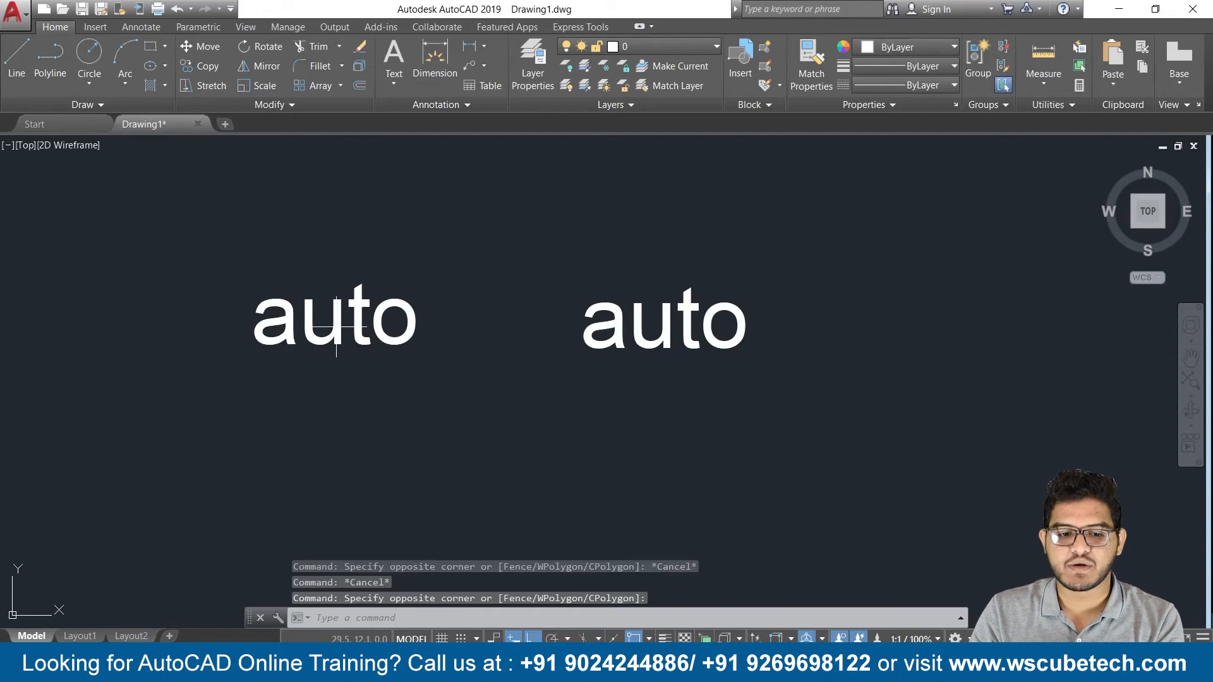
pyautogui.click(257, 336)
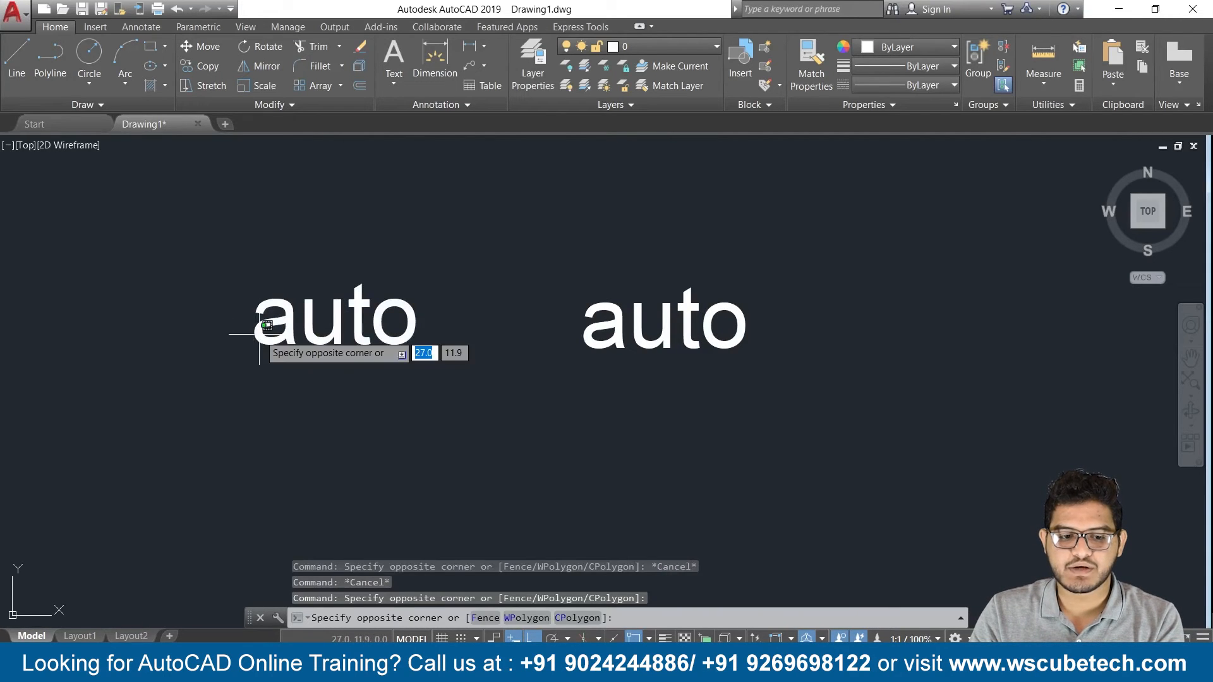
pyautogui.click(258, 335)
pyautogui.click(268, 308)
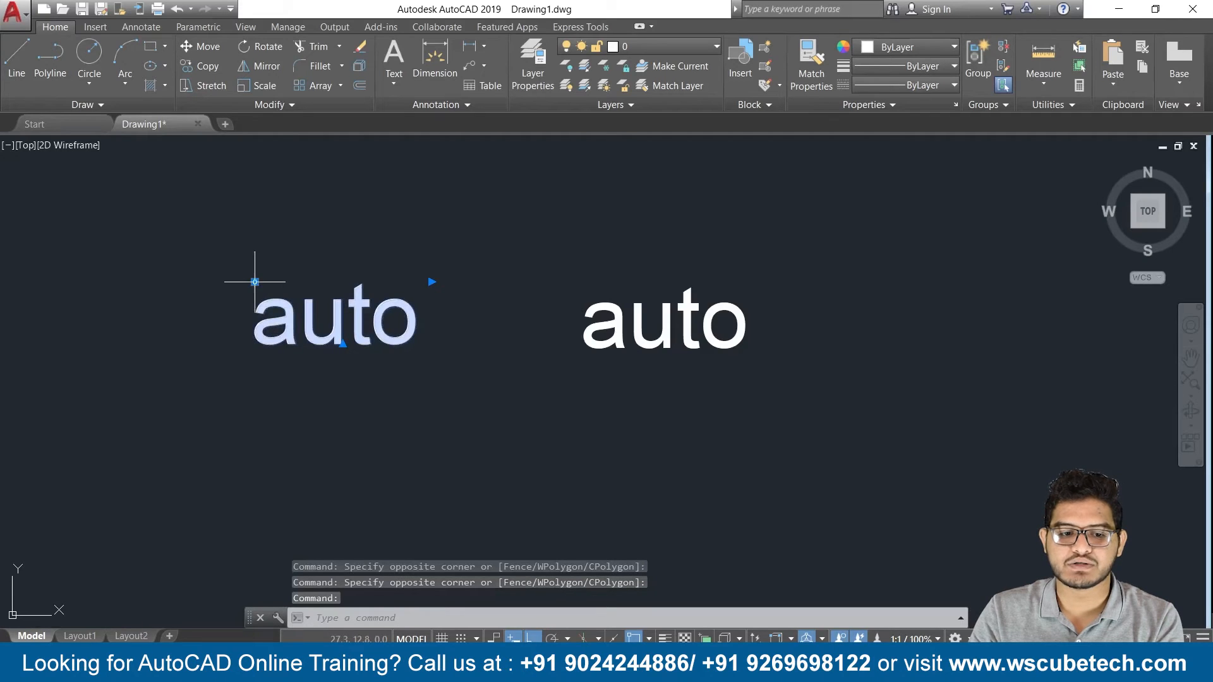
pyautogui.doubleClick(283, 324)
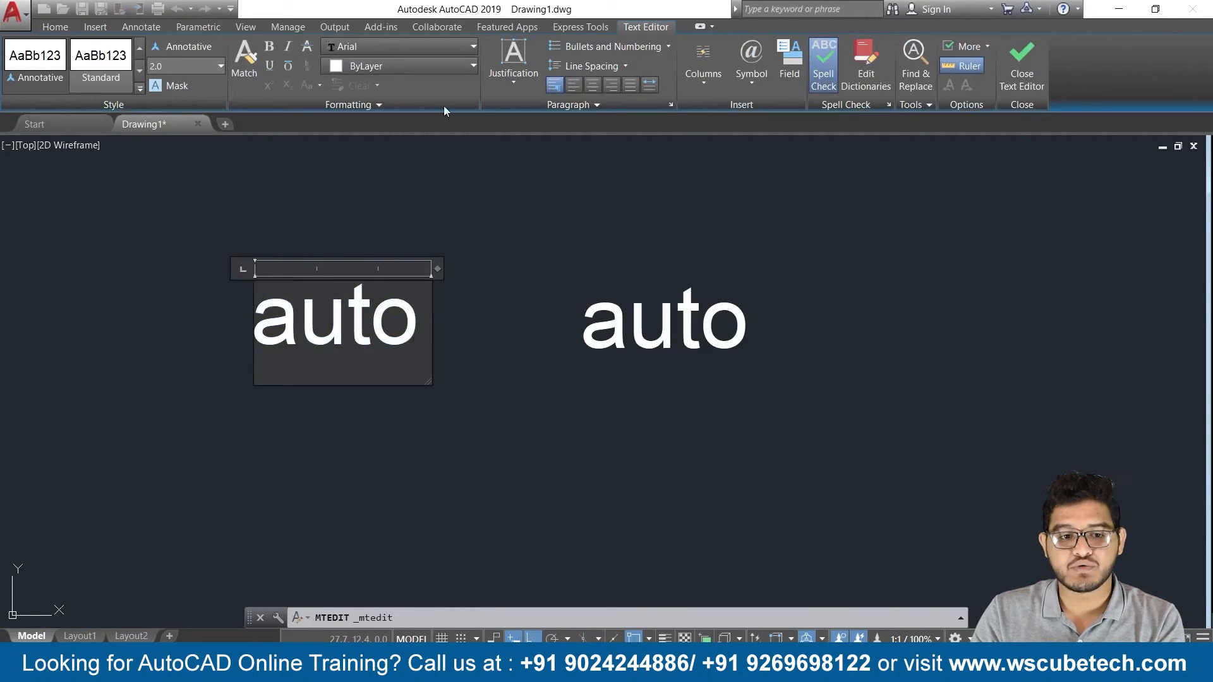
pyautogui.click(1013, 70)
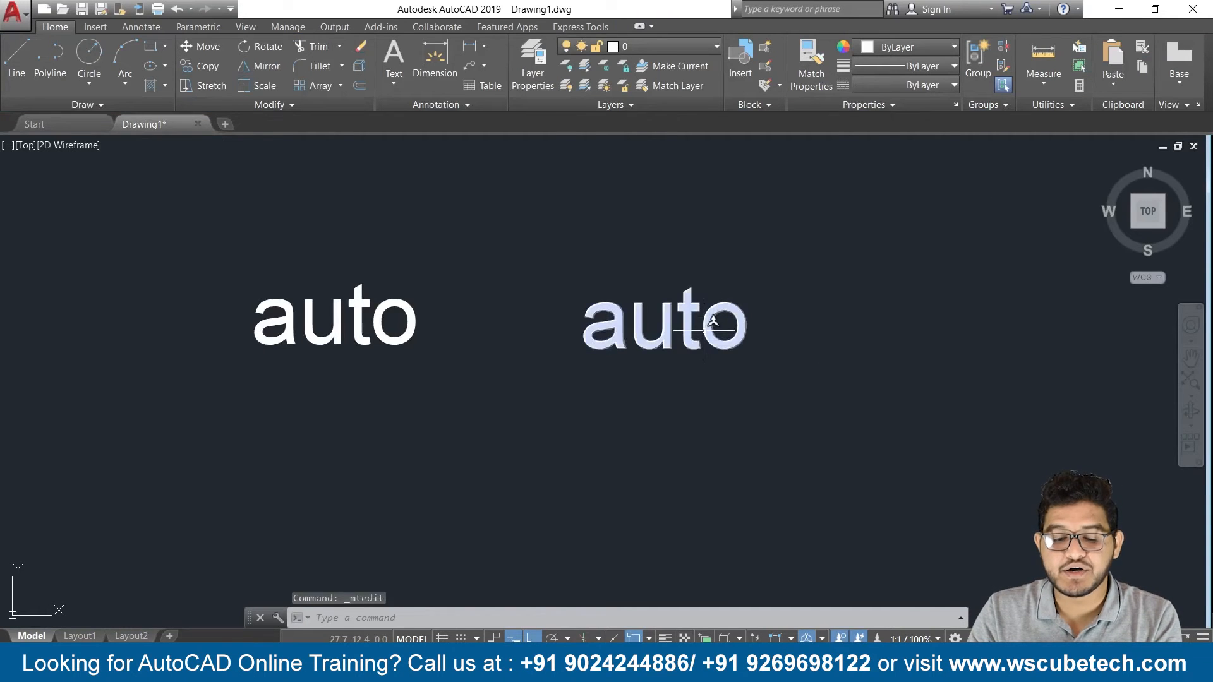
# - Change the annotation scale to 1:2, 1:10 and finally 2:1 to compare the annotative text with the standard text
pyautogui.click(912, 639)
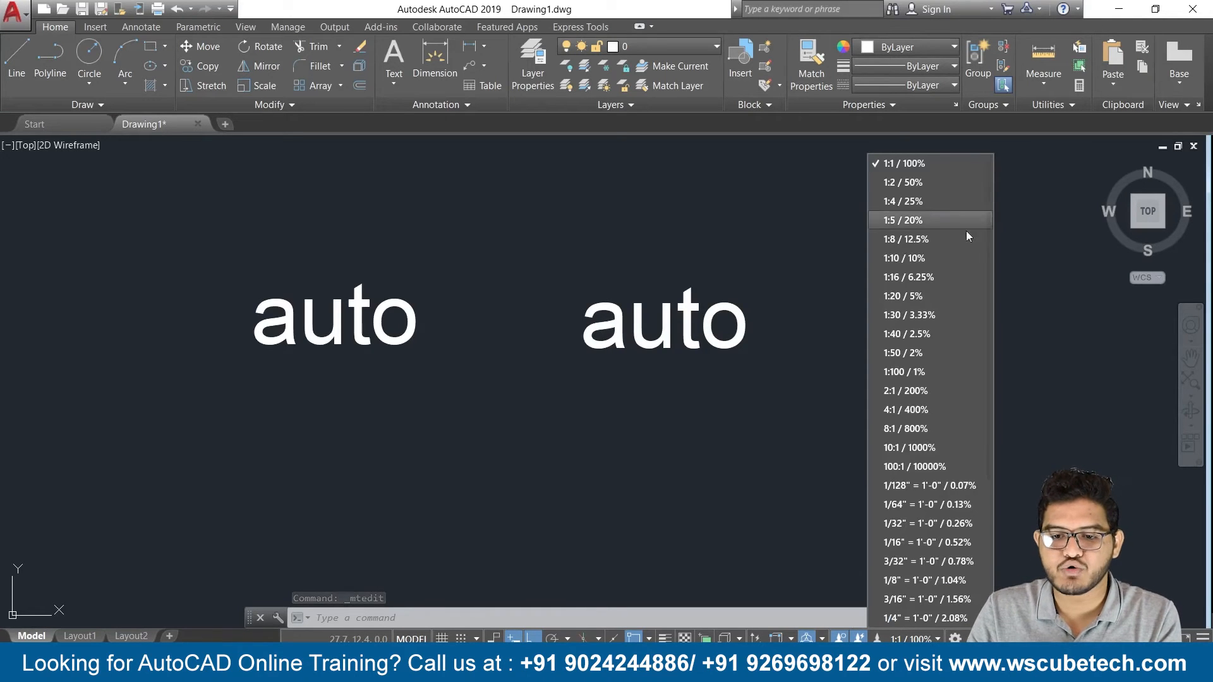
pyautogui.click(925, 183)
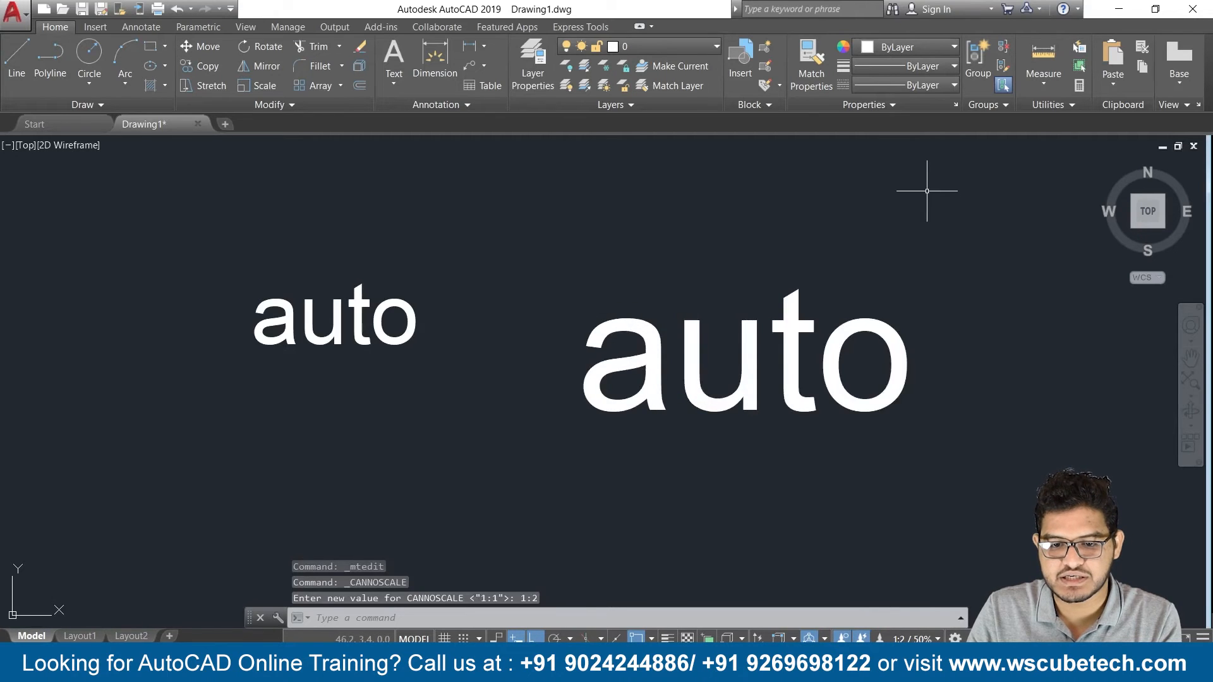
pyautogui.click(946, 639)
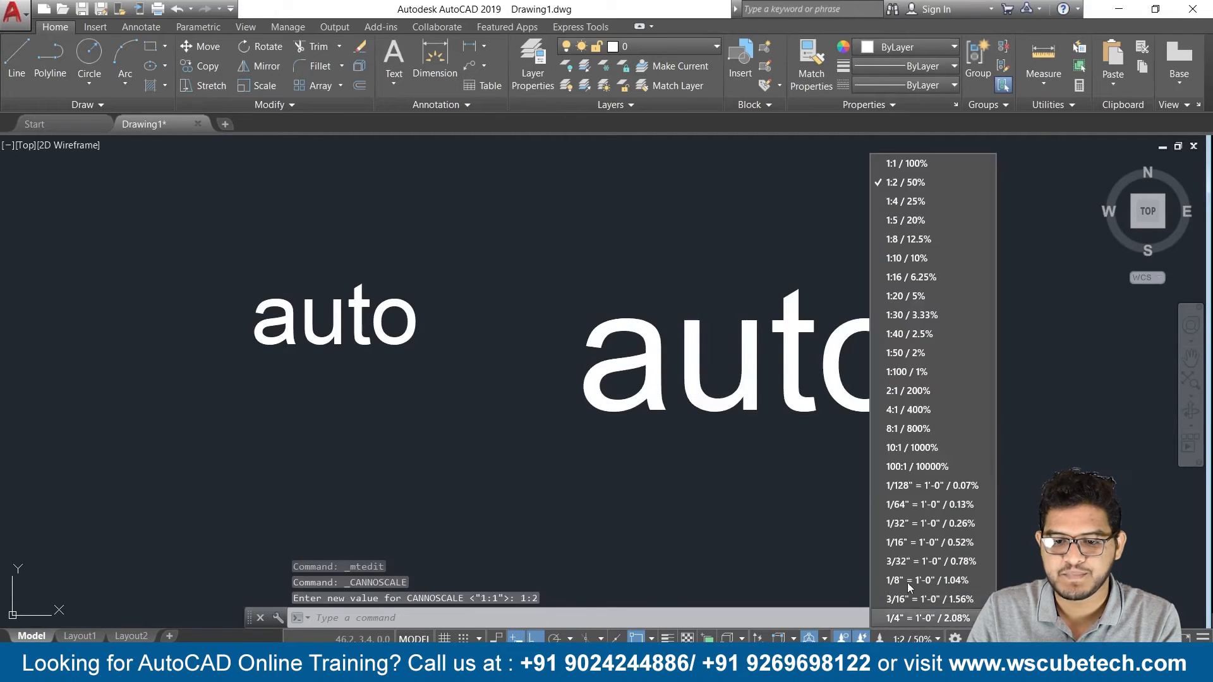
pyautogui.click(922, 251)
pyautogui.scroll(-6, 845, 417)
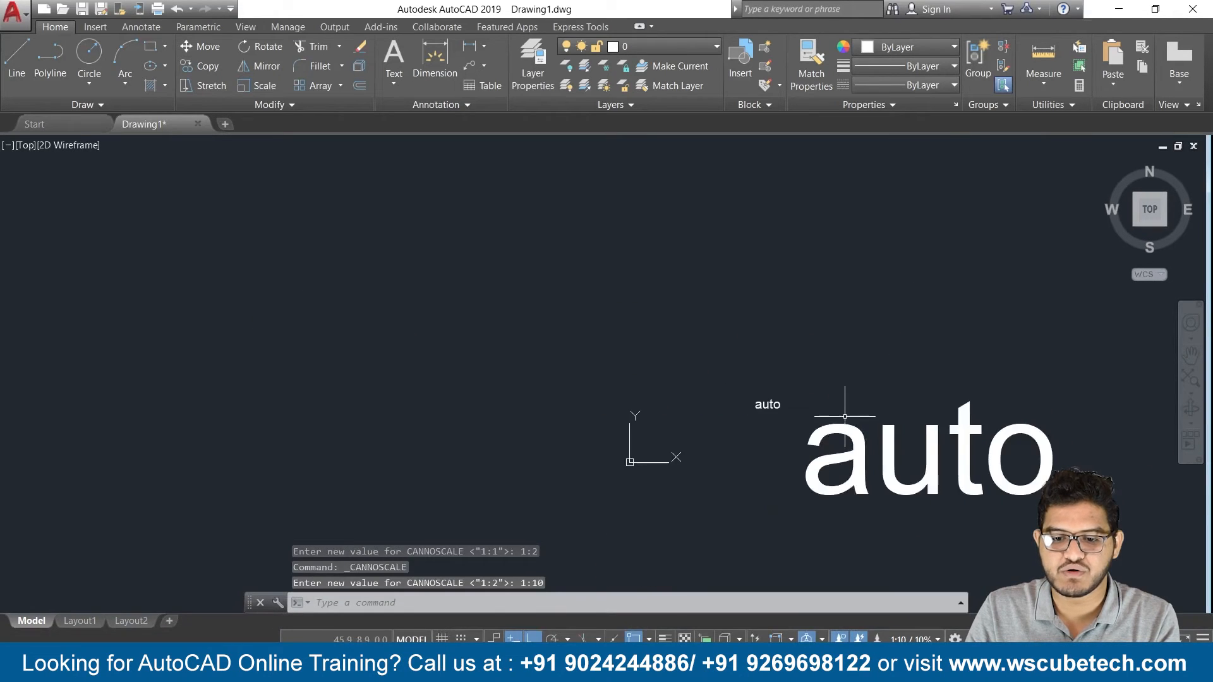
pyautogui.click(923, 639)
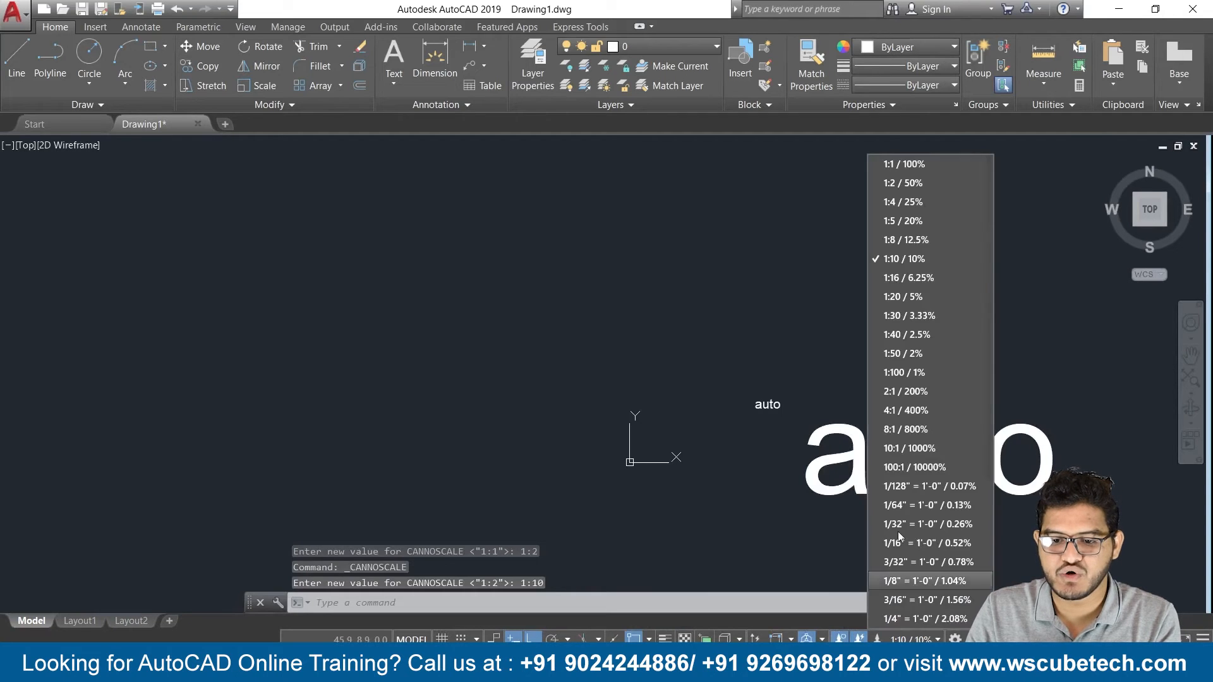
pyautogui.click(901, 396)
pyautogui.scroll(6, 893, 412)
pyautogui.moveTo(684, 420)
pyautogui.mouseDown(button='middle')
pyautogui.moveTo(882, 439)
pyautogui.moveTo(915, 422)
pyautogui.mouseUp(button='middle')
# - Delete both "auto" texts from the drawing
pyautogui.click(839, 289)
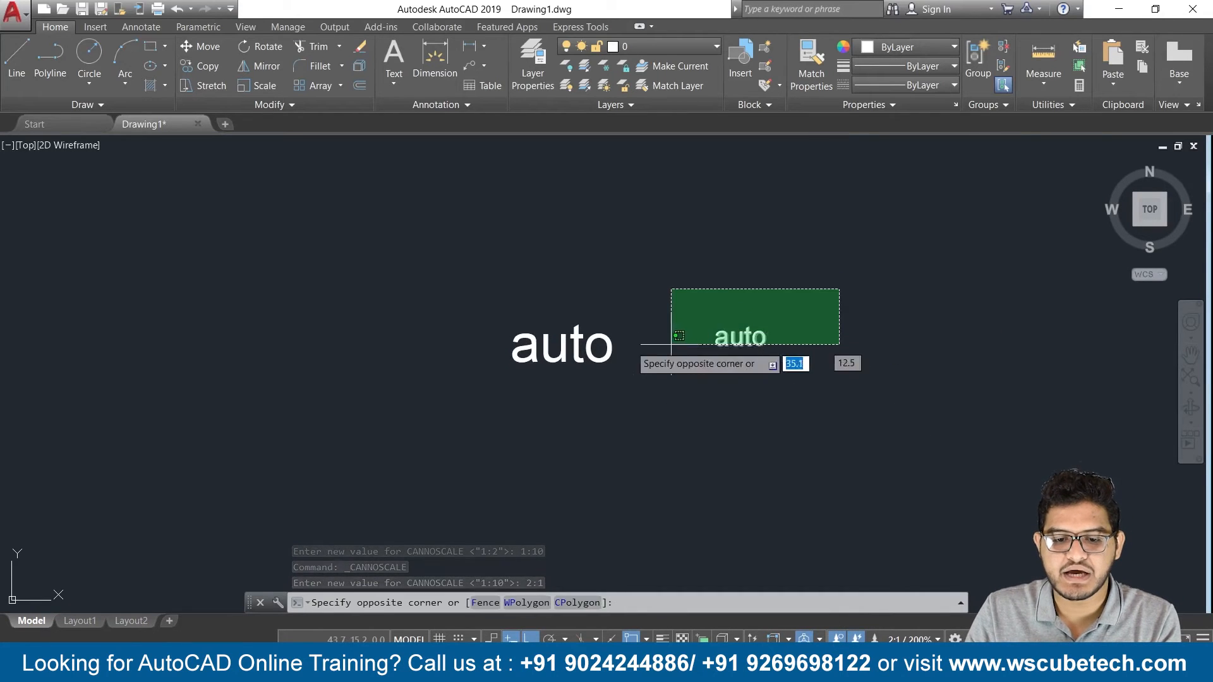
pyautogui.click(441, 427)
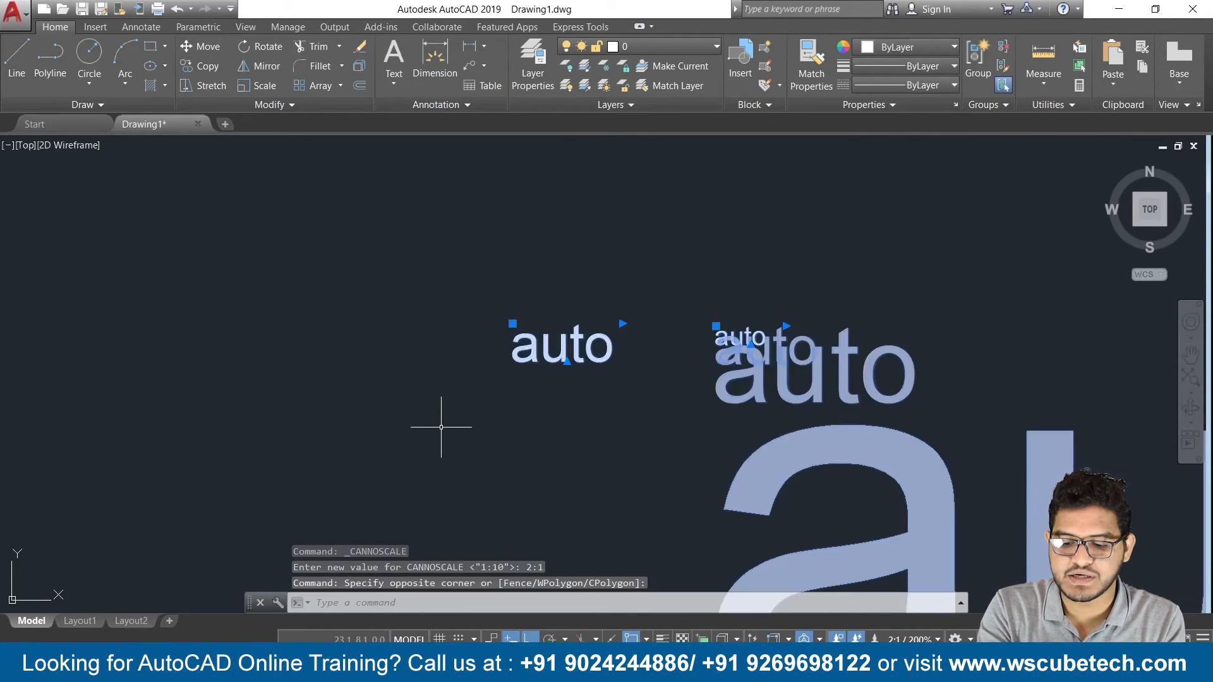
pyautogui.press('Delete')
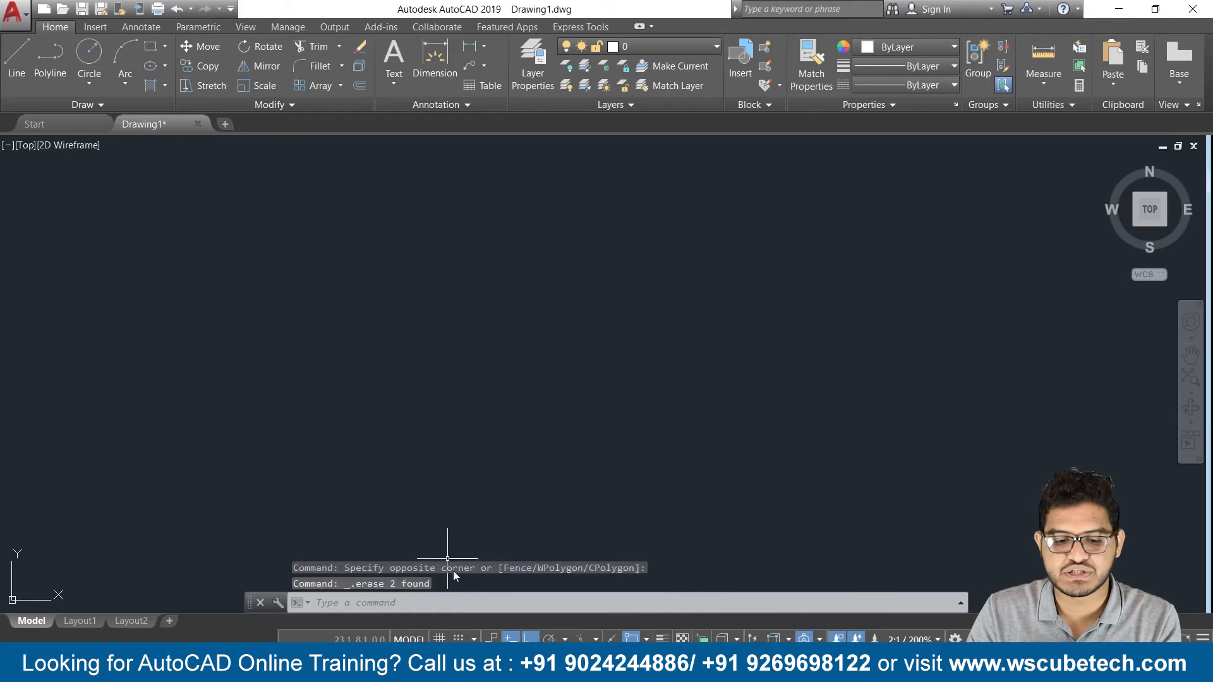
# - Switch to the PowerPoint slide show, view the Annotative Block slide, and return to AutoCAD
pyautogui.moveTo(637, 671)
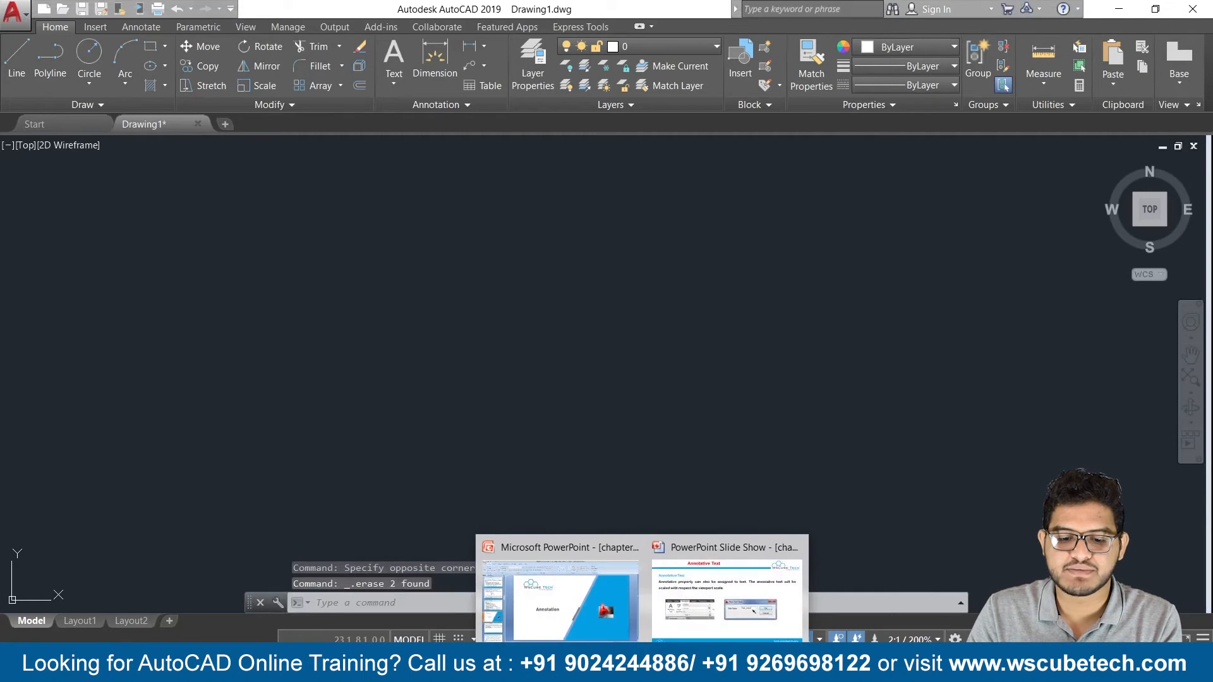
pyautogui.click(587, 619)
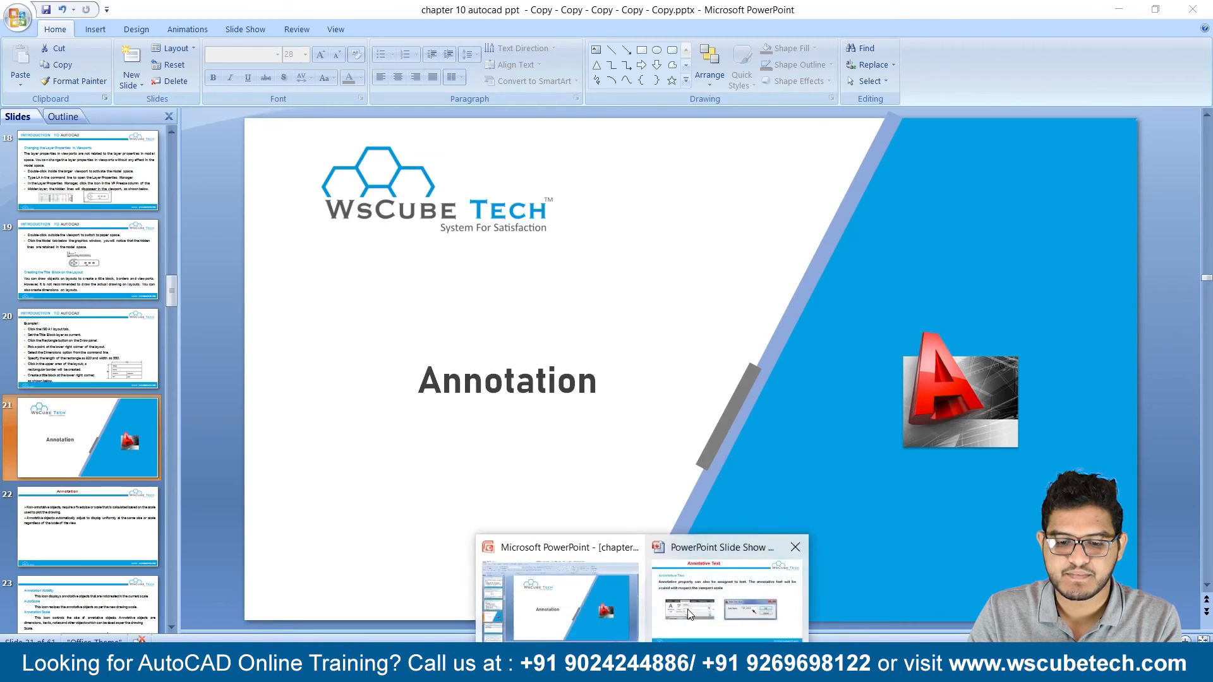
pyautogui.click(690, 589)
pyautogui.click(691, 589)
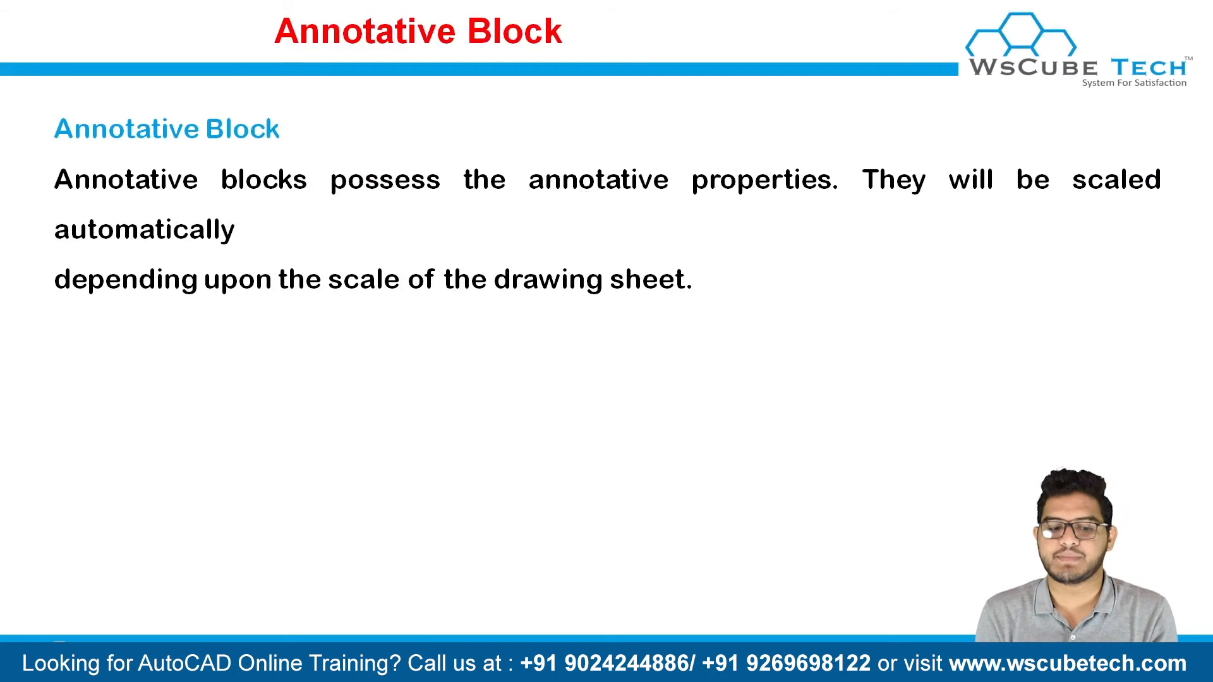
pyautogui.hotkey('alt', 'Tab')
pyautogui.hotkey('alt', 'Tab')
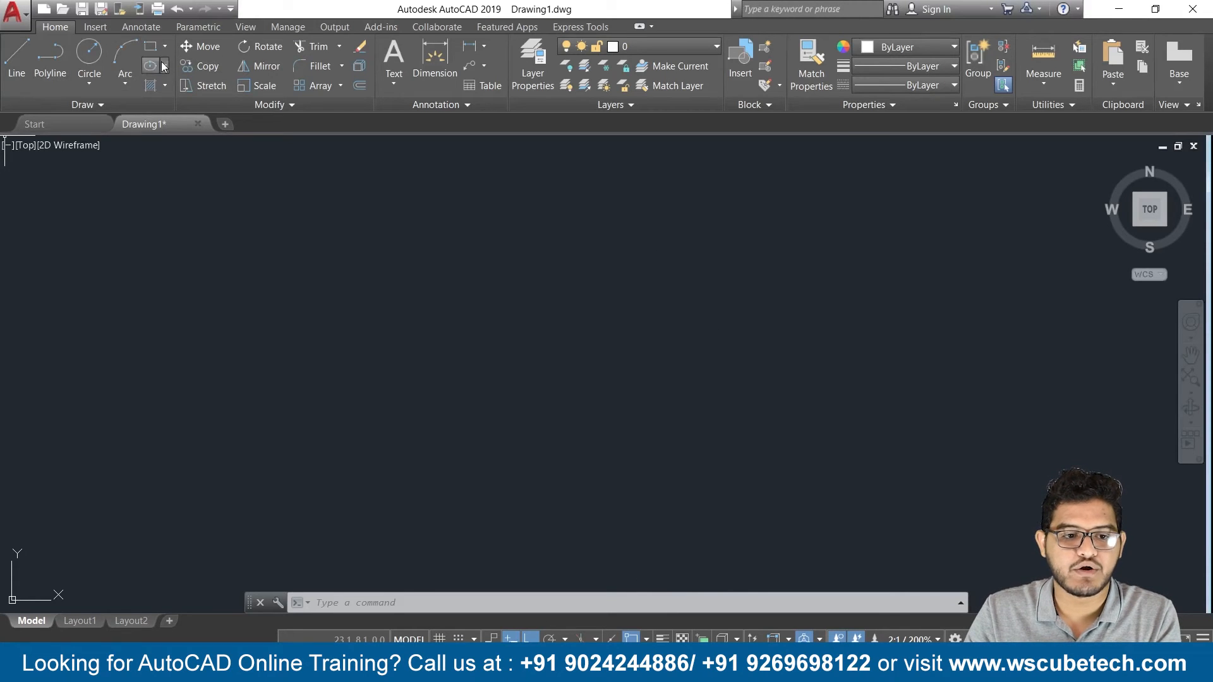
# - Draw a circle by centre and radius in the empty model space
pyautogui.click(90, 60)
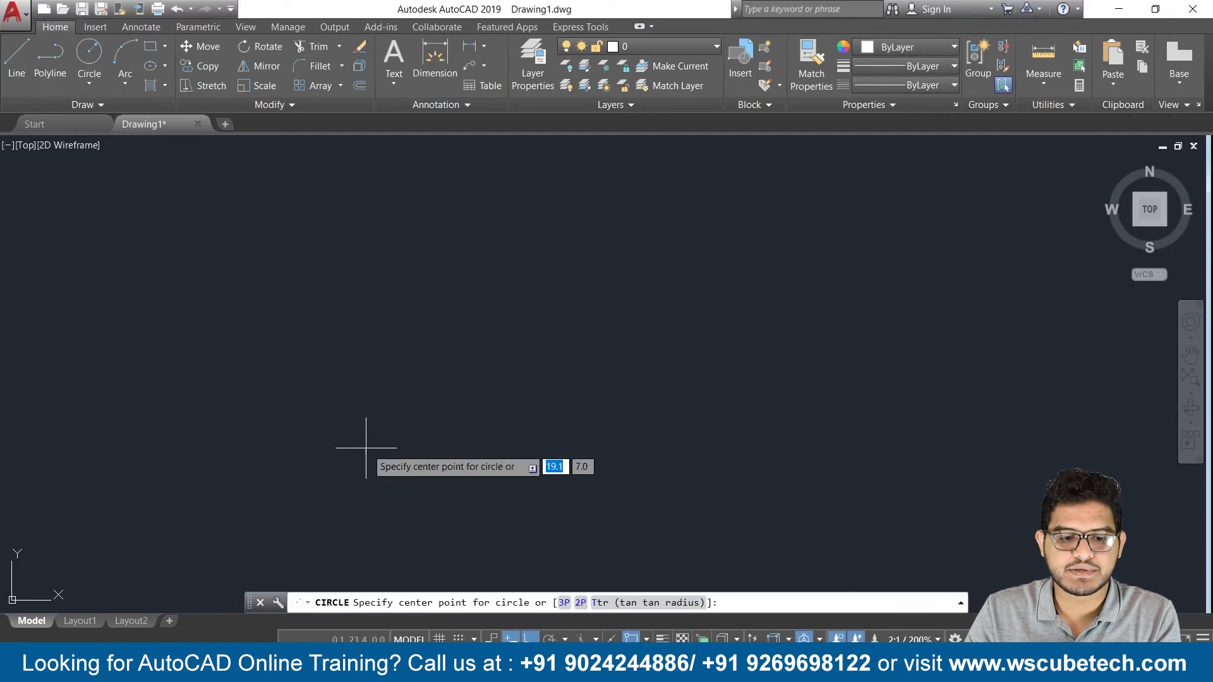
pyautogui.click(376, 318)
pyautogui.click(302, 244)
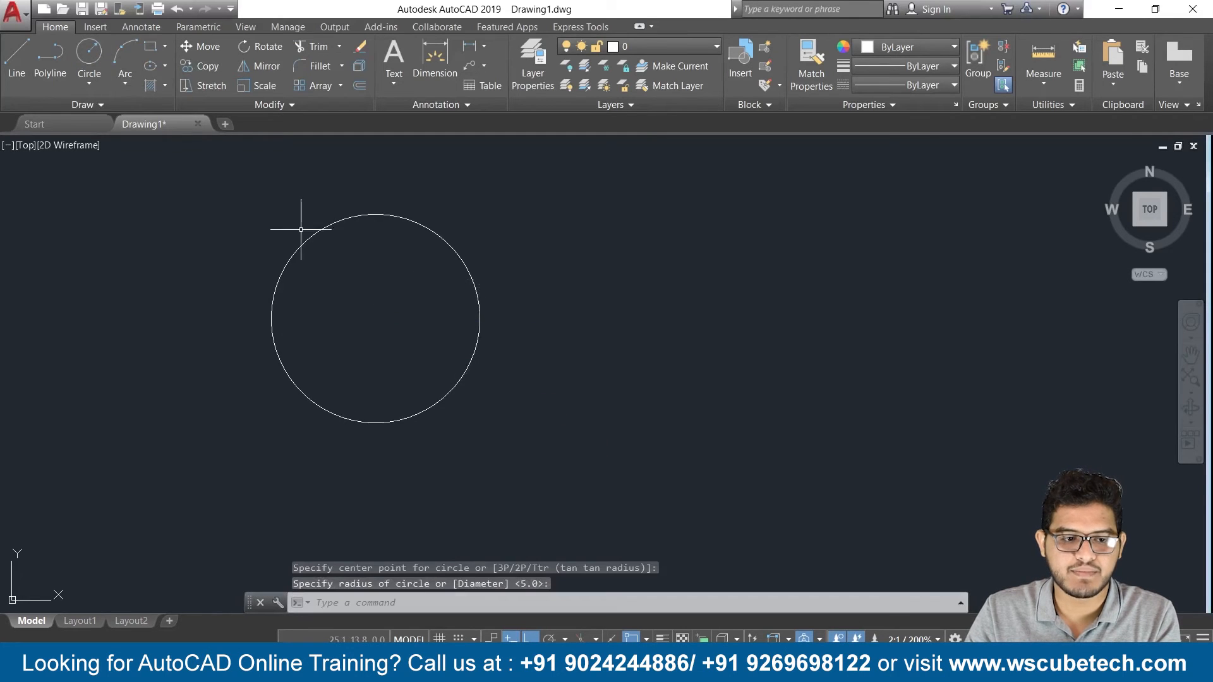
# - Start a line and enable the Midpoint, Geometric Center, Node, Quadrant, Insertion, Perpendicular, Tangent, Nearest, Apparent Intersection and Parallel object snaps
pyautogui.click(10, 64)
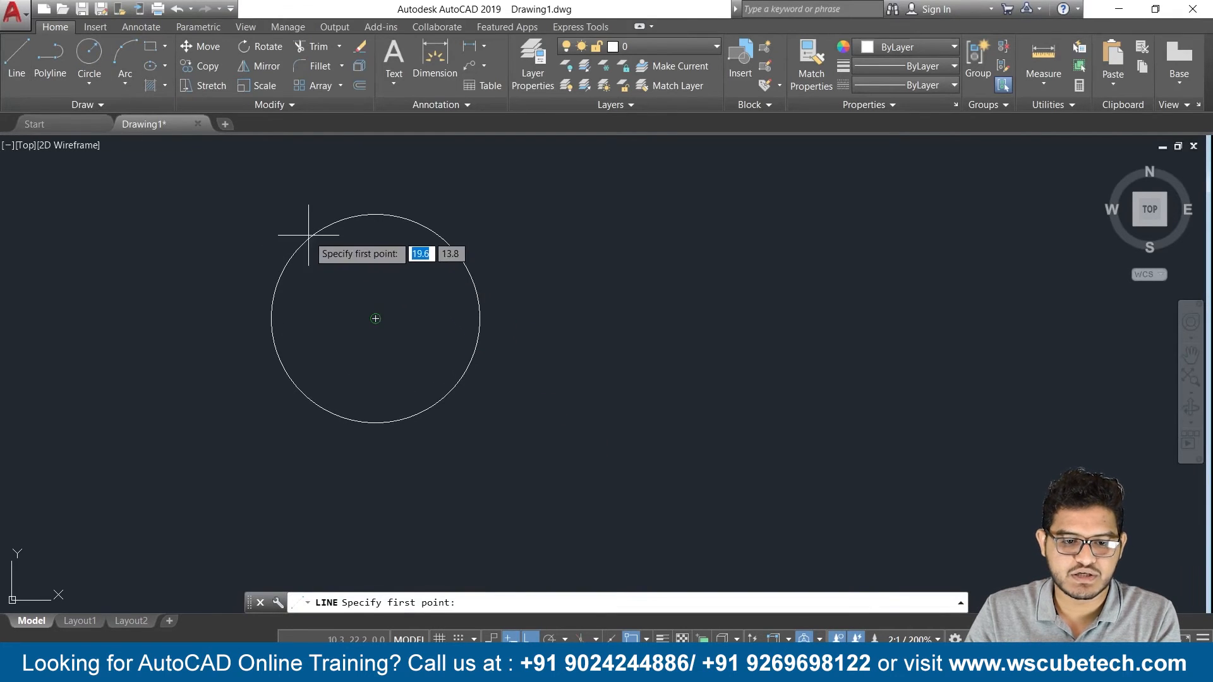
pyautogui.click(646, 640)
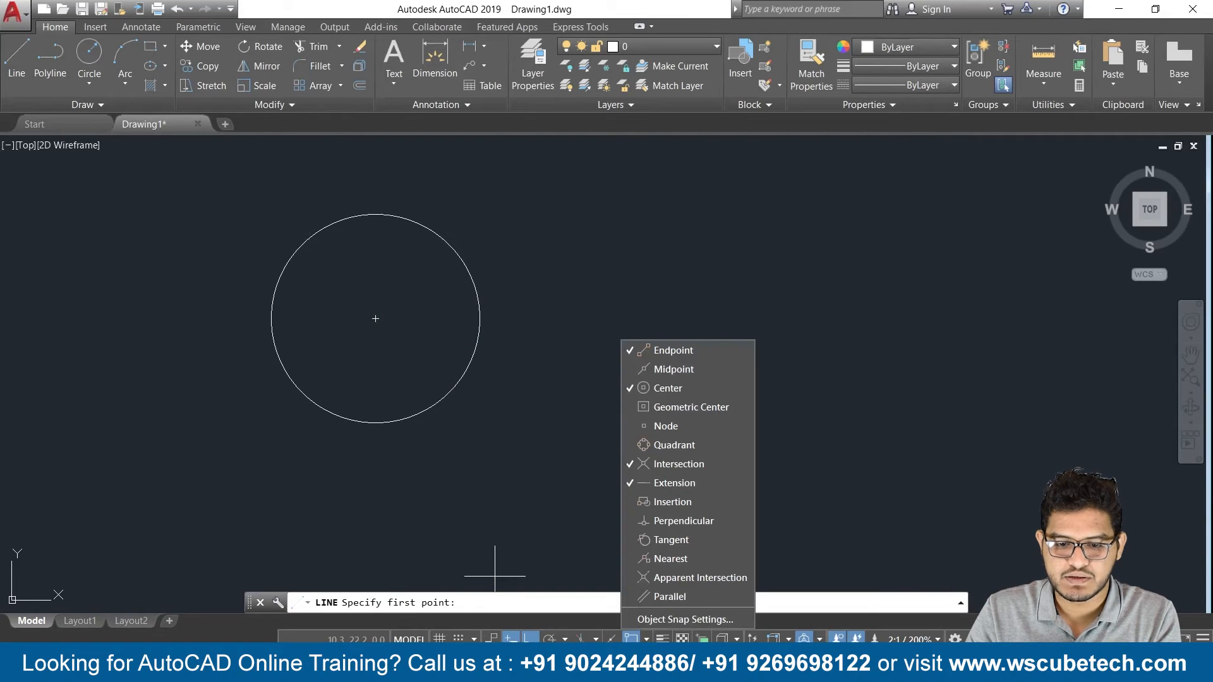
pyautogui.click(641, 369)
pyautogui.click(641, 407)
pyautogui.click(643, 426)
pyautogui.click(643, 445)
pyautogui.click(656, 502)
pyautogui.click(662, 522)
pyautogui.click(664, 541)
pyautogui.click(665, 560)
pyautogui.click(672, 580)
pyautogui.click(676, 598)
pyautogui.click(556, 496)
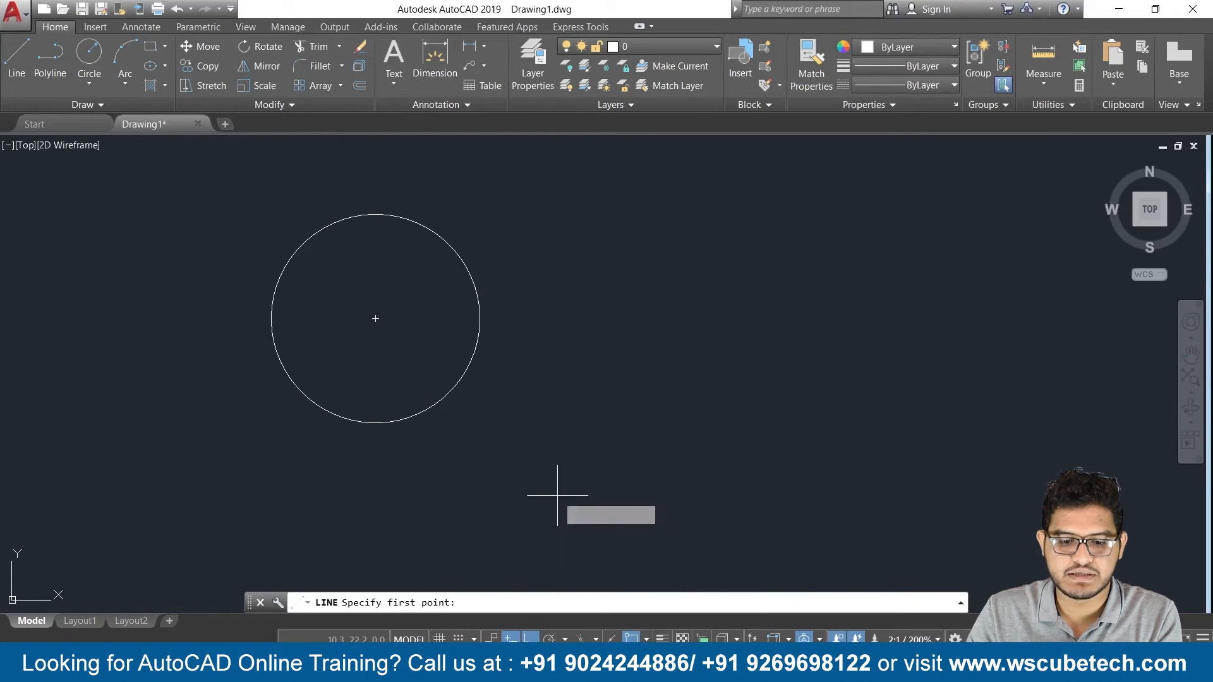
# - Draw a vertical diameter line from the circle's top quadrant to its bottom quadrant
pyautogui.click(375, 215)
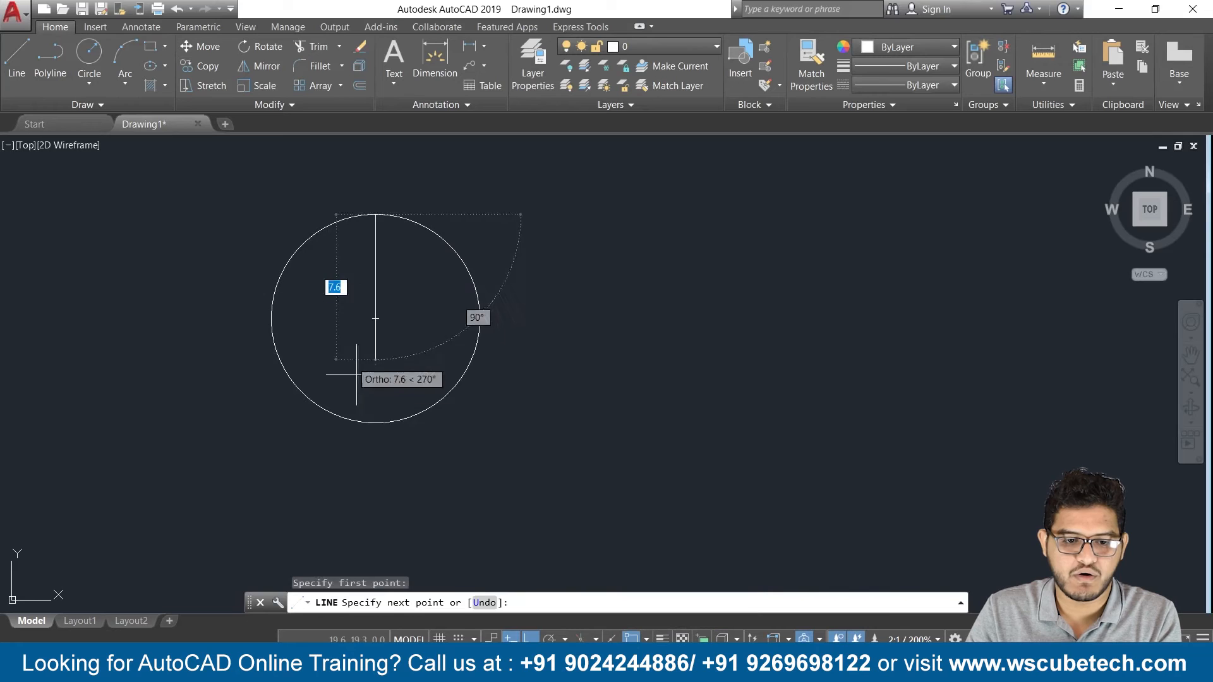
pyautogui.click(375, 423)
pyautogui.press('Return')
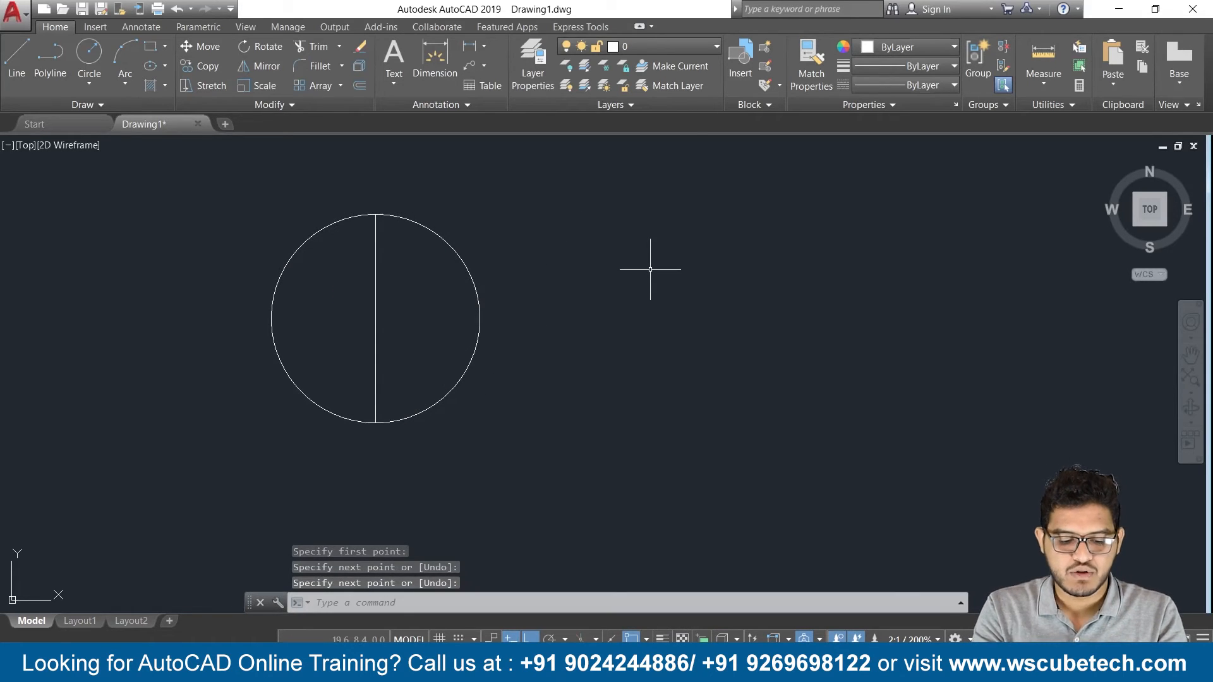
# - Start a block definition named "auto" with its base point at the midpoint of the diameter line
pyautogui.write('B')
pyautogui.press('Return')
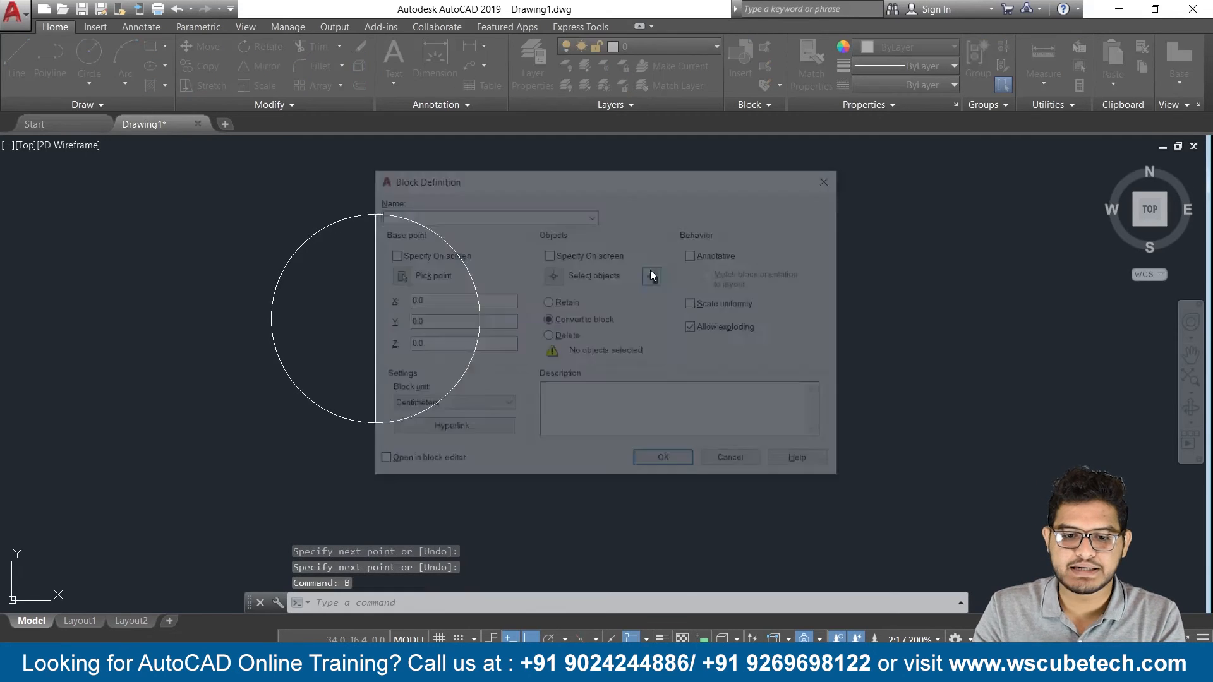
pyautogui.click(593, 215)
pyautogui.click(593, 215)
pyautogui.write('auto')
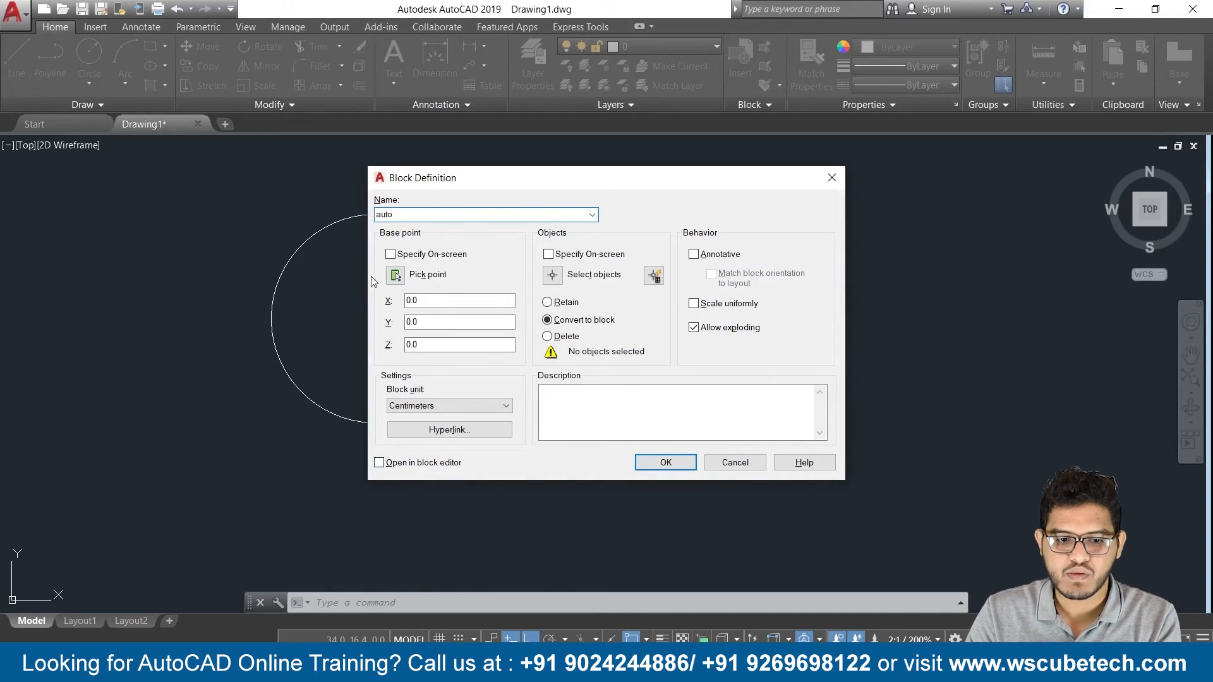
pyautogui.click(395, 275)
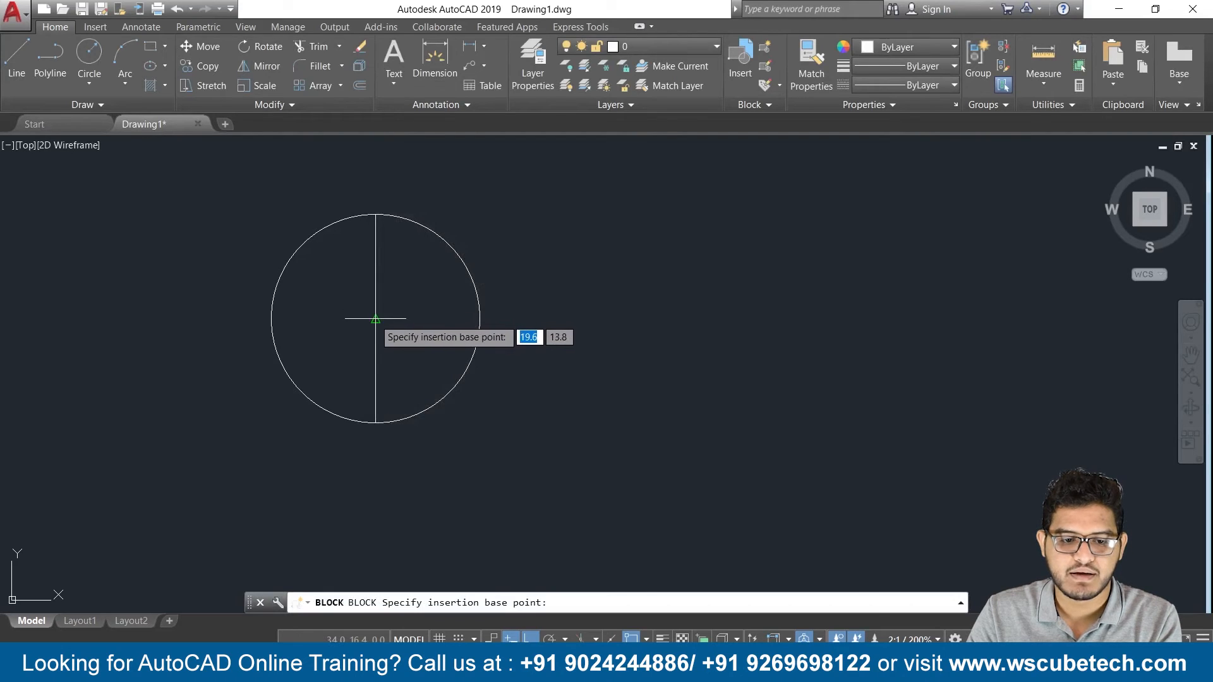
pyautogui.click(376, 319)
# - Select the circle and diameter line as the block's objects, rename it "auto non", and create it without the Annotative option
pyautogui.click(552, 276)
pyautogui.click(545, 193)
pyautogui.click(261, 438)
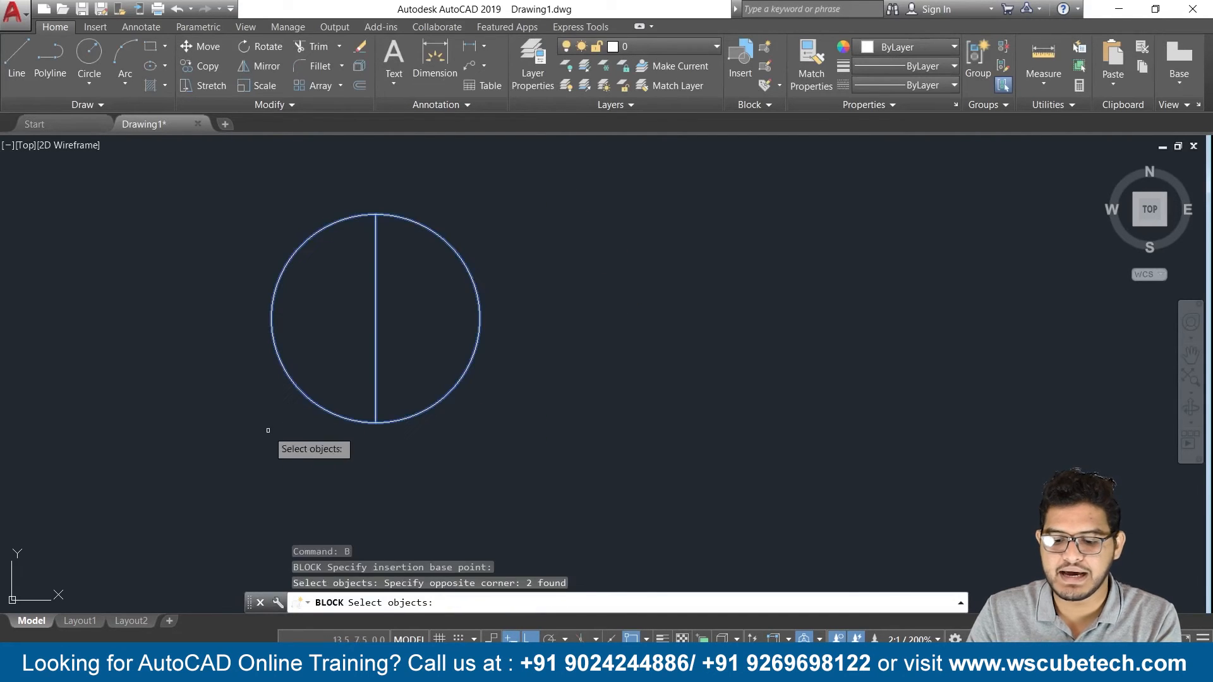
pyautogui.press('Return')
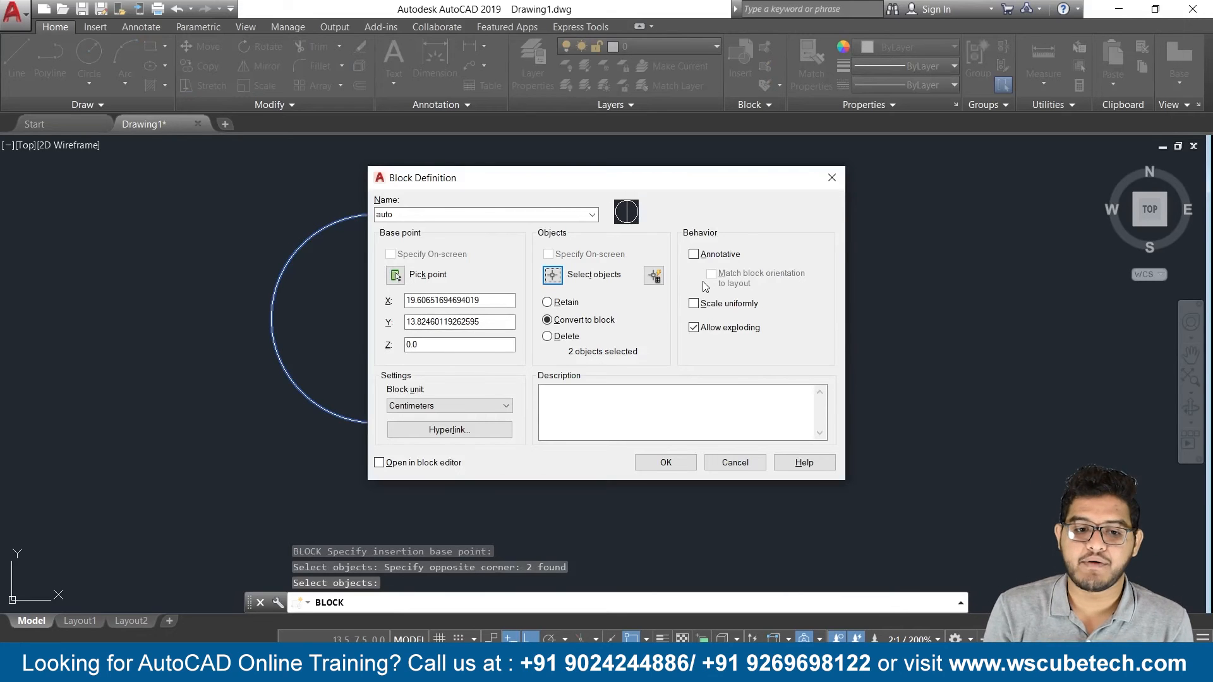
pyautogui.doubleClick(400, 215)
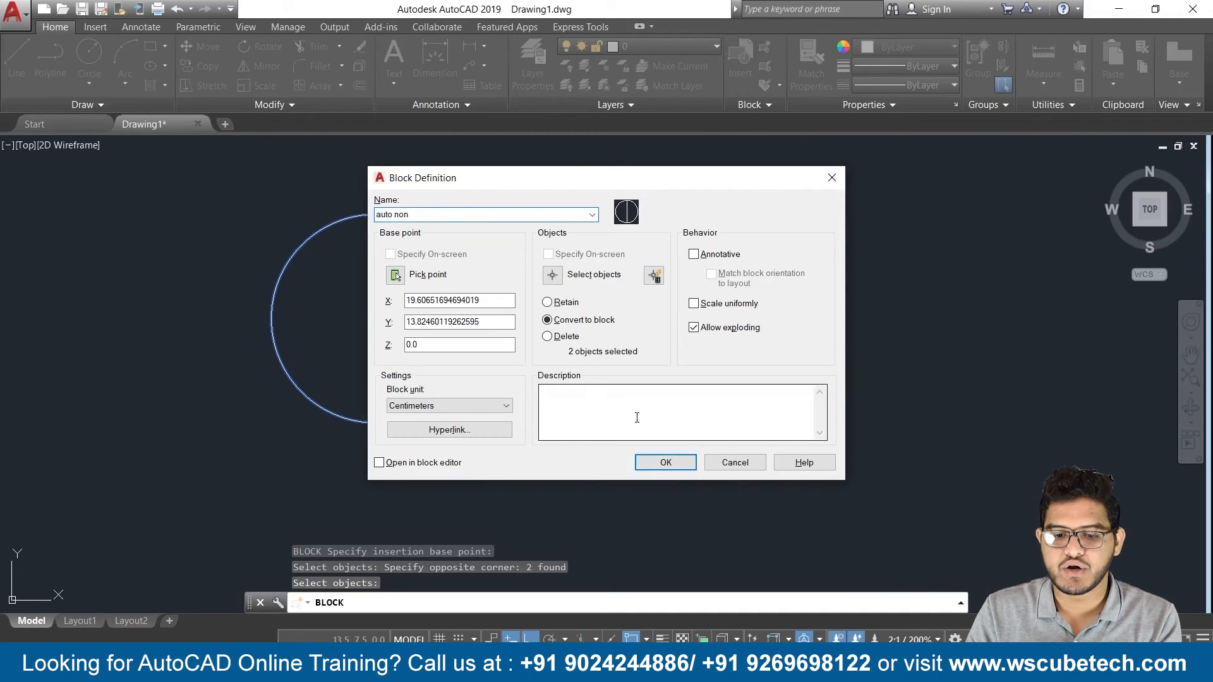
pyautogui.click(673, 465)
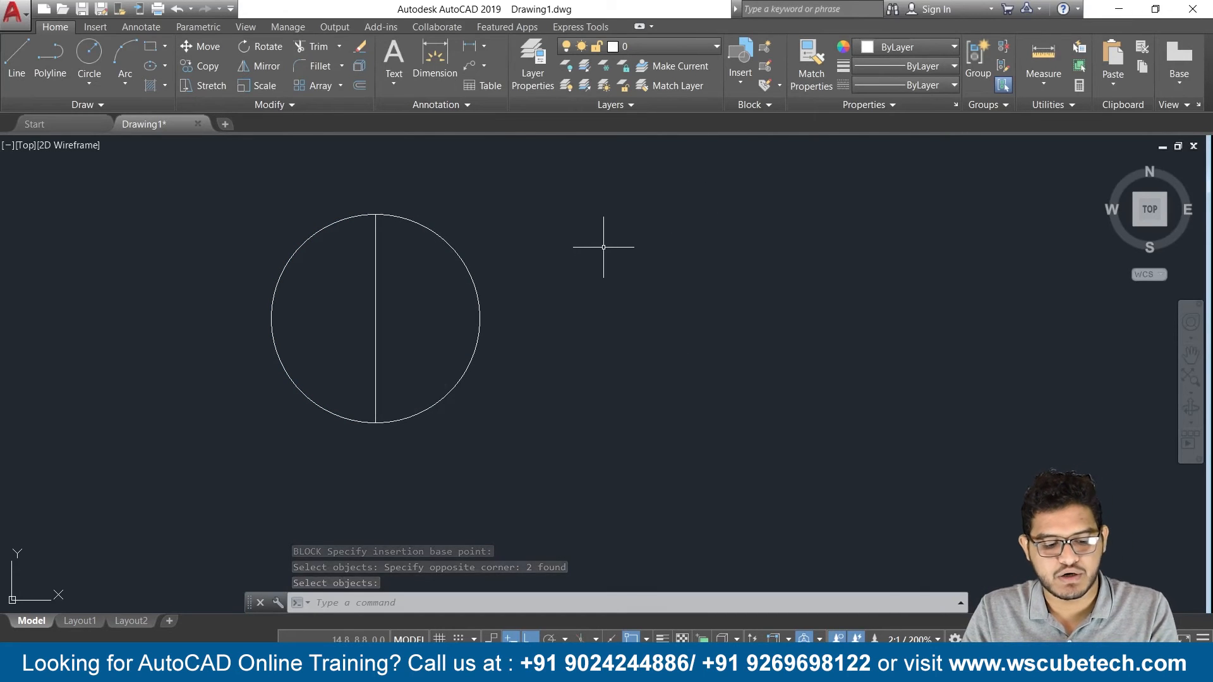
# - Delete the circle block from the drawing and draw a rectangle by two corners in its place
pyautogui.hotkey('ctrl', 'a')
pyautogui.press('Delete')
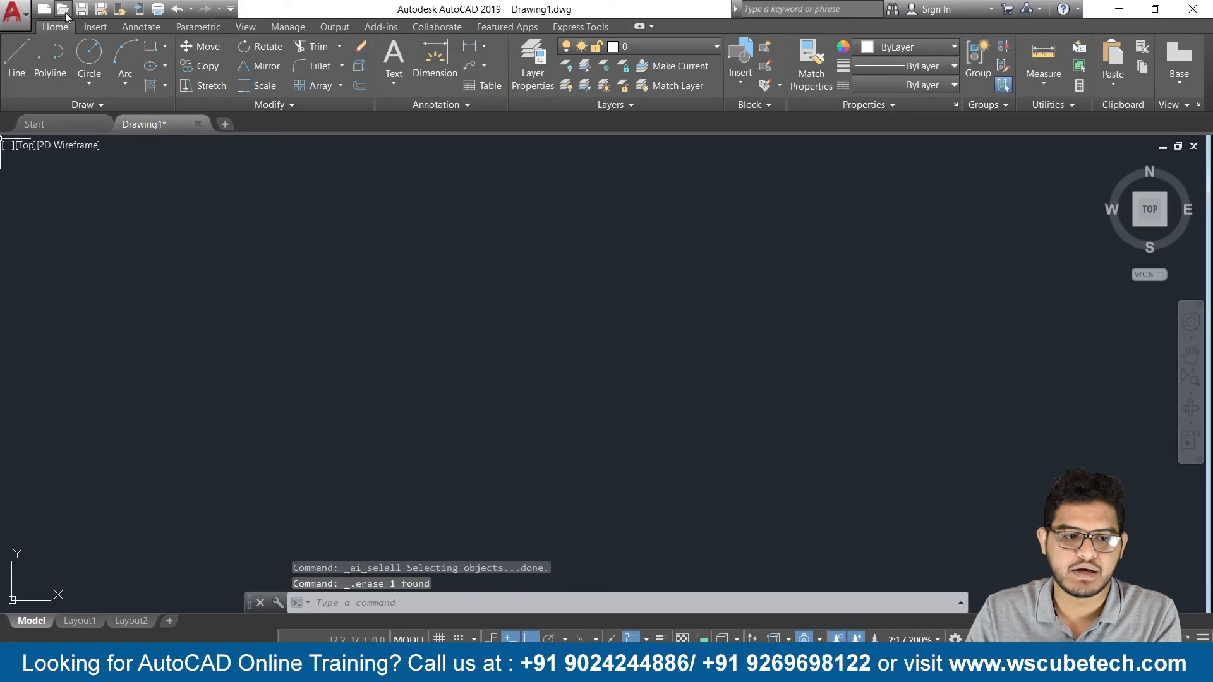
pyautogui.click(167, 47)
pyautogui.click(190, 74)
pyautogui.click(336, 259)
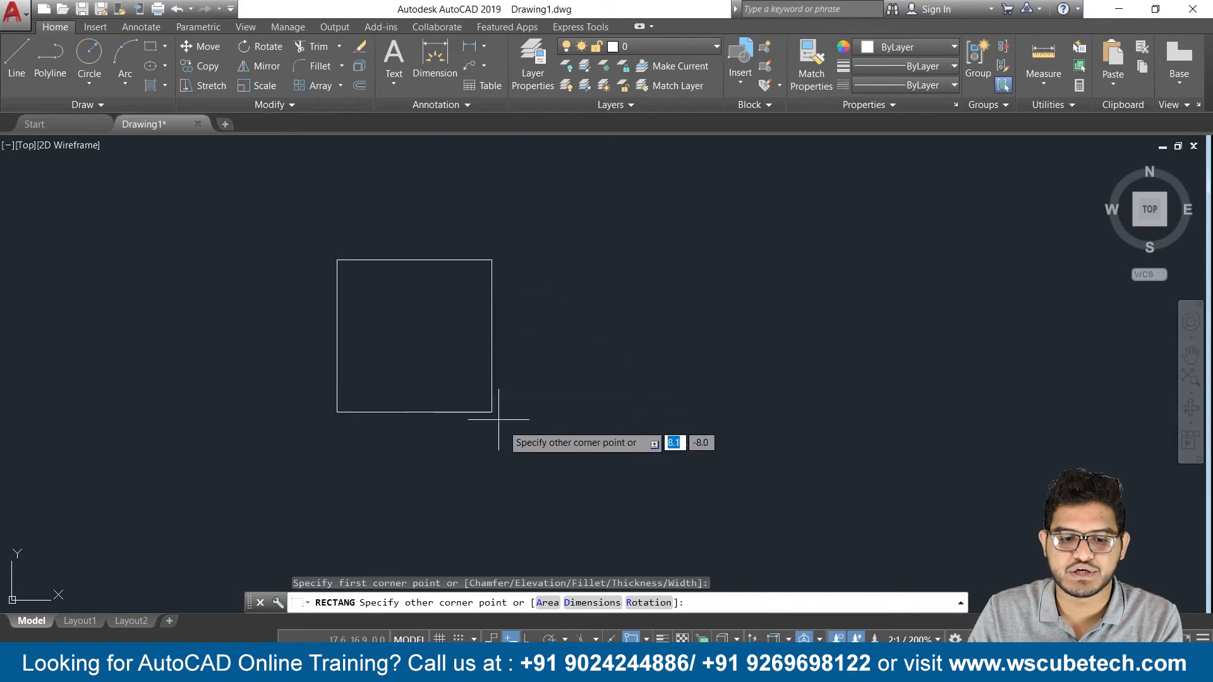
pyautogui.click(584, 420)
# - Draw a diagonal line from the rectangle's upper-left corner to its lower-right corner
pyautogui.click(16, 60)
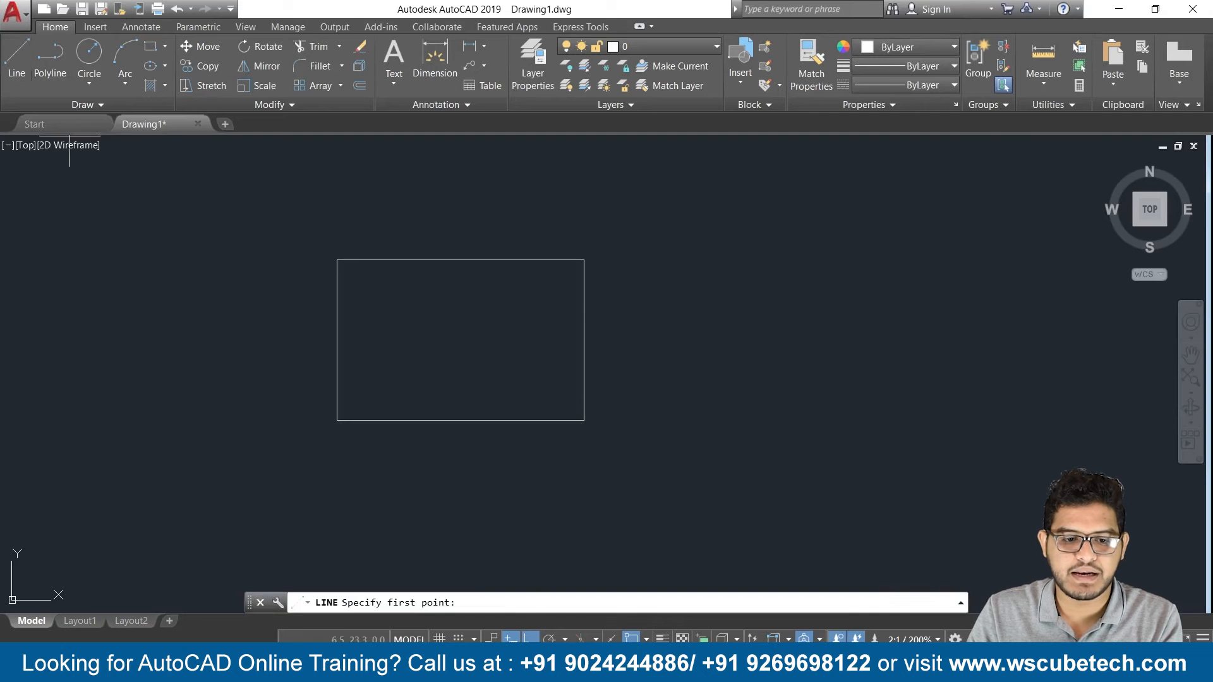
pyautogui.click(336, 260)
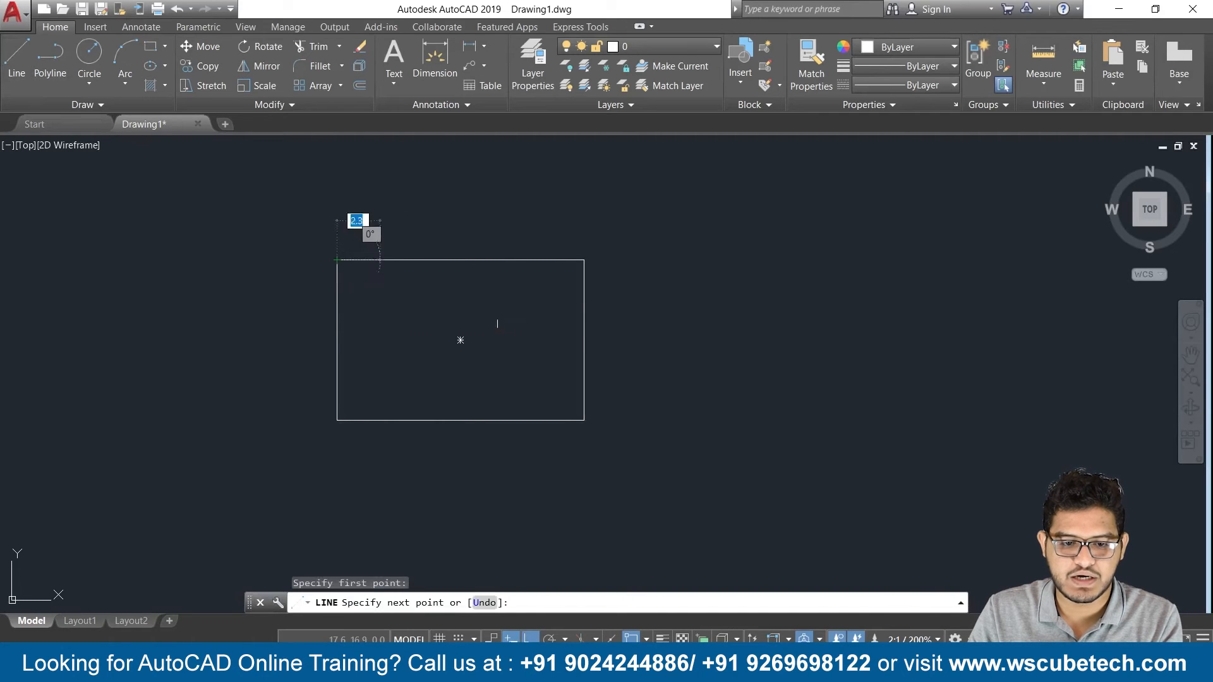
pyautogui.click(584, 420)
pyautogui.press('Return')
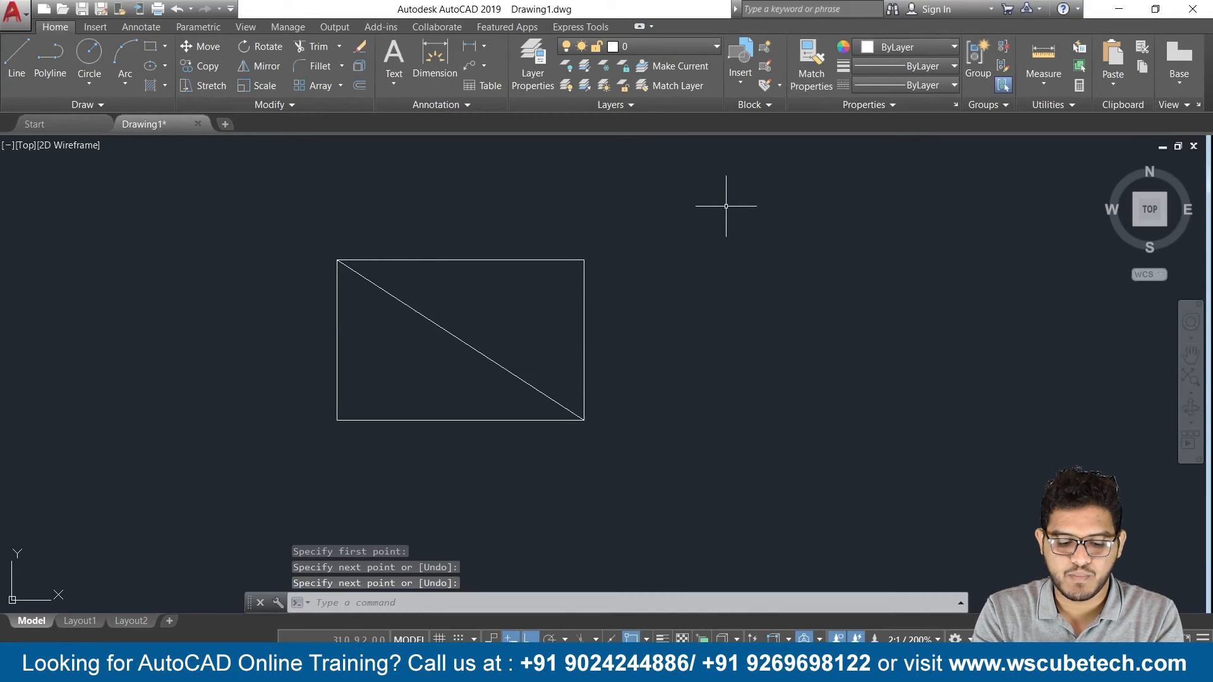
# - Start a block definition named "auto" with its base point at the rectangle's lower-right corner
pyautogui.write('b')
pyautogui.press('Return')
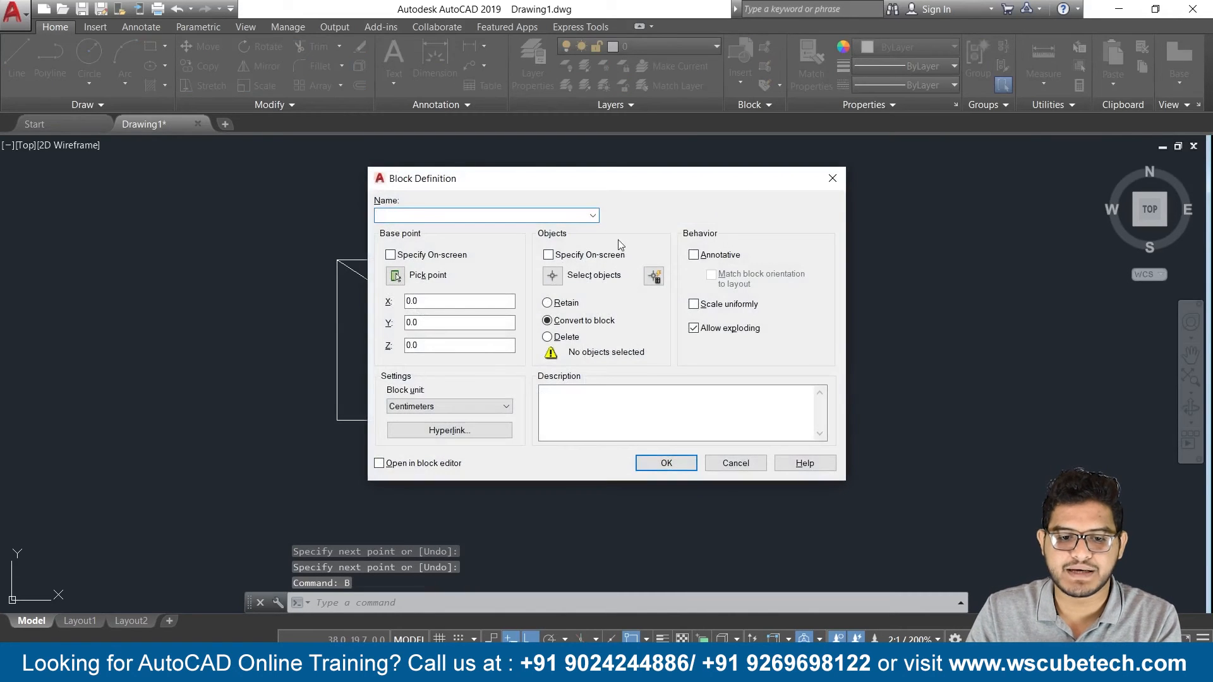
pyautogui.click(592, 215)
pyautogui.click(444, 213)
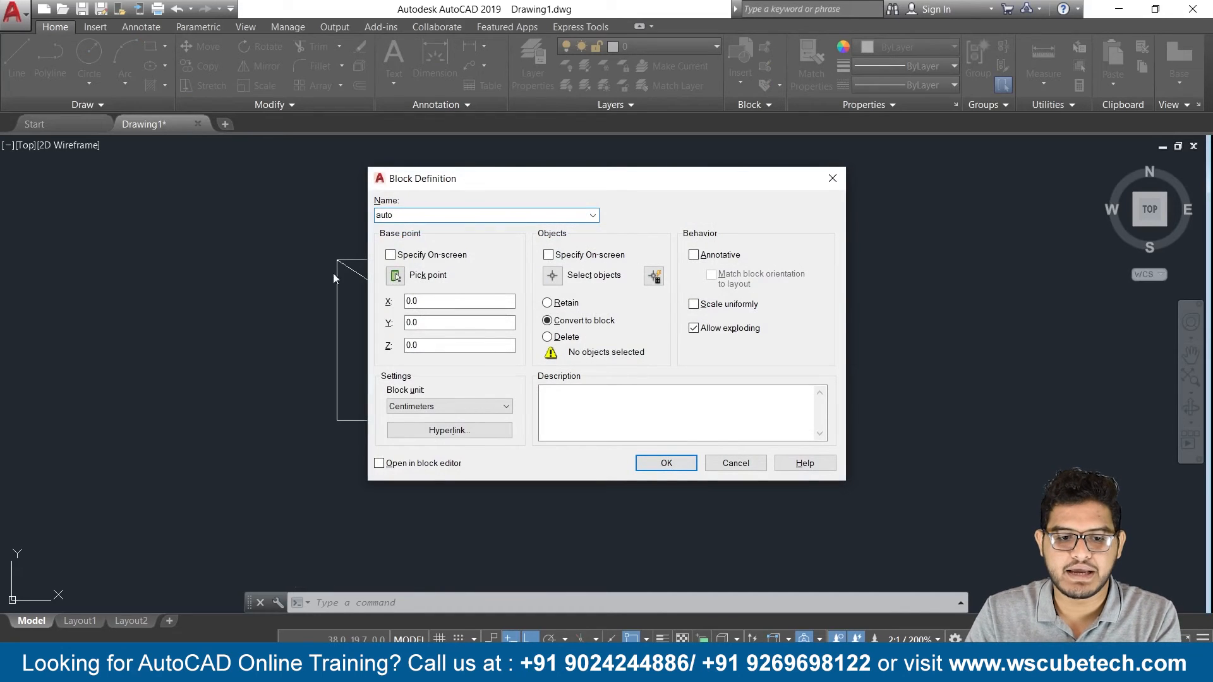
pyautogui.click(396, 276)
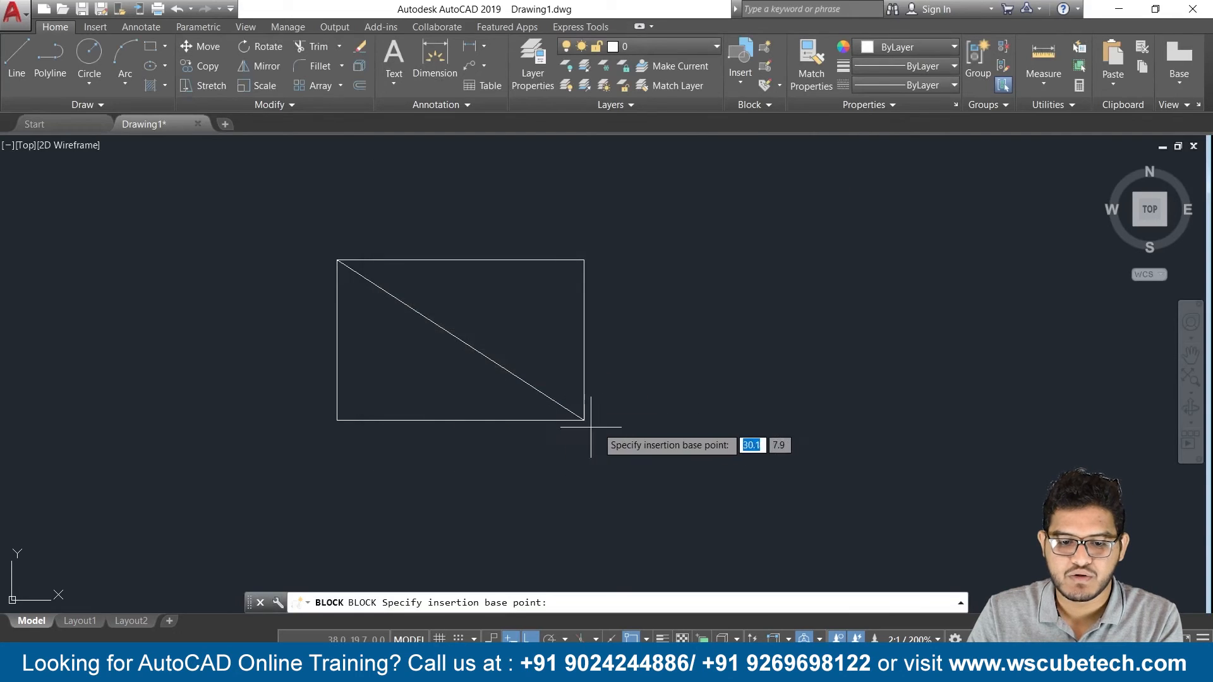
pyautogui.click(584, 420)
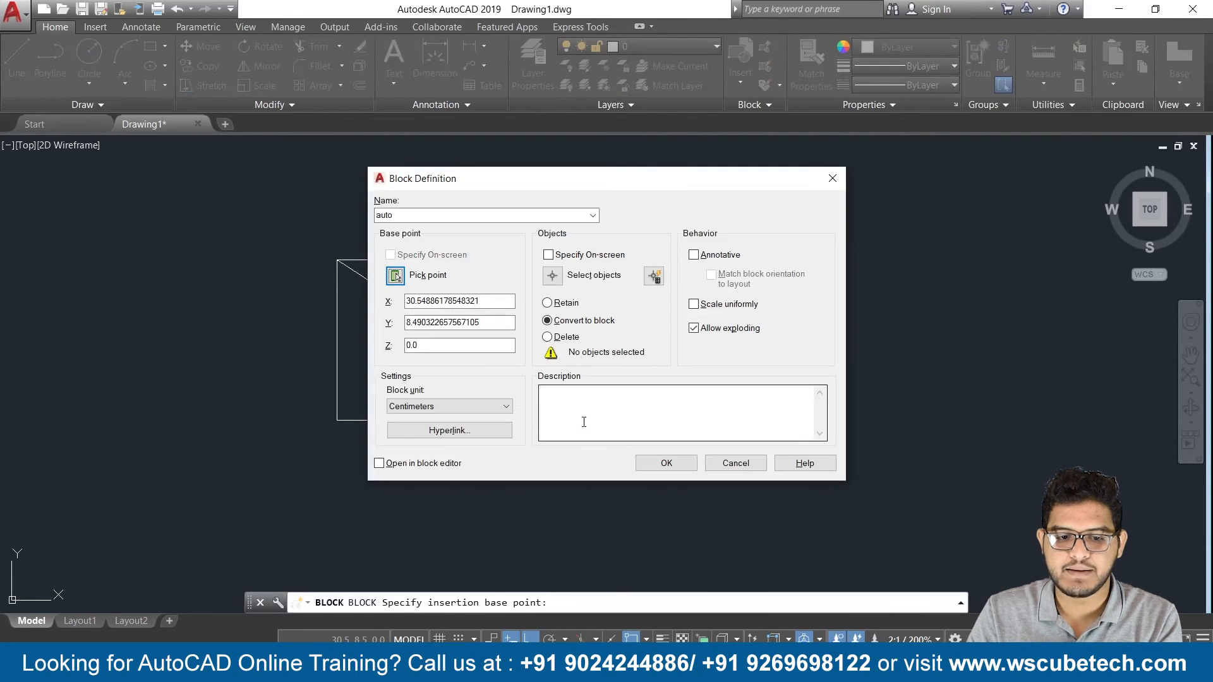
# - Select the rectangle and its diagonal as the block's objects and create the block with the Annotative option enabled
pyautogui.click(552, 275)
pyautogui.click(638, 208)
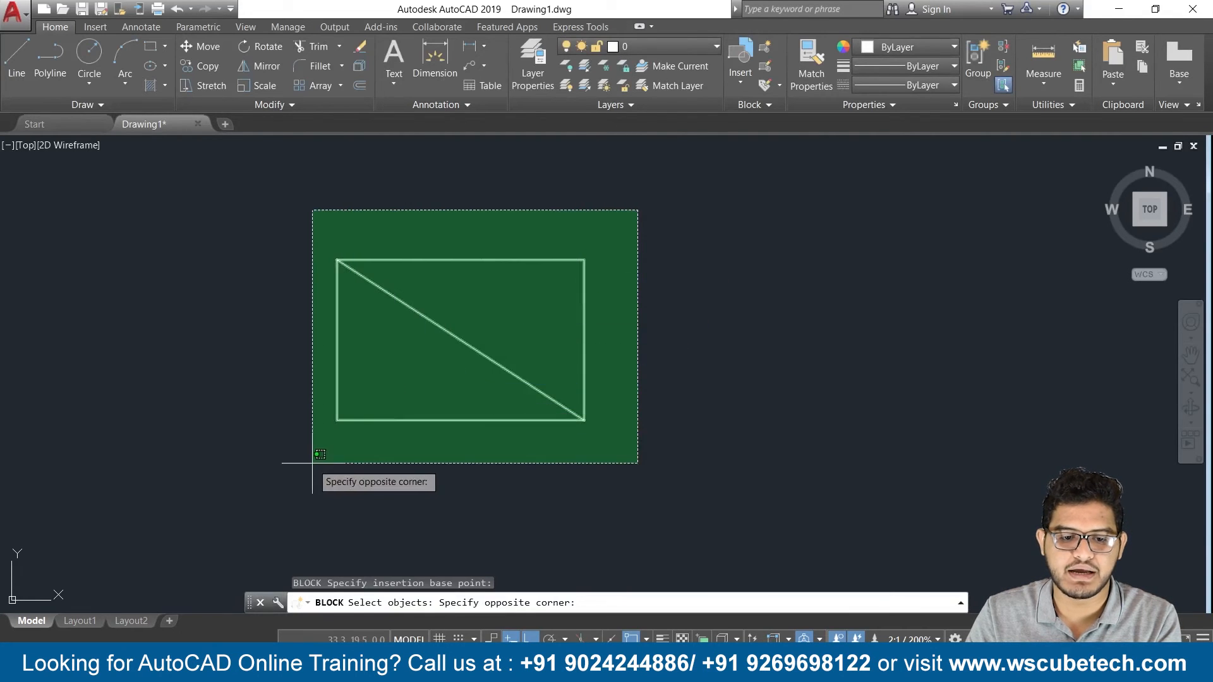
pyautogui.click(316, 460)
pyautogui.press('Return')
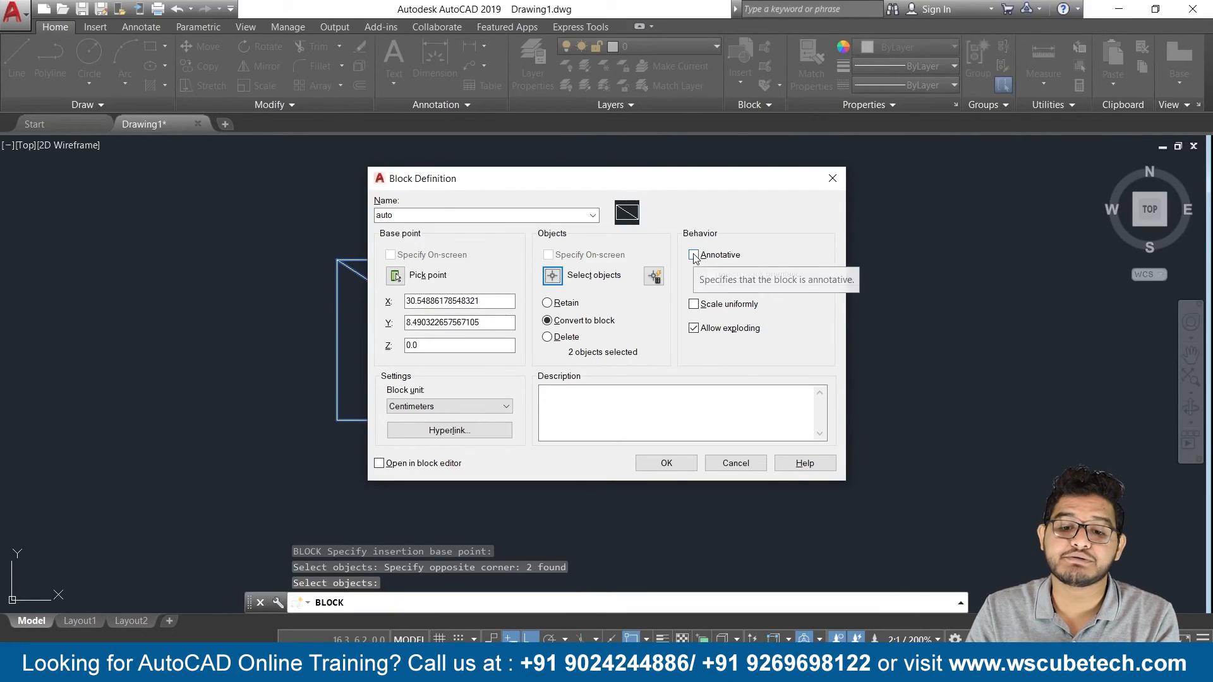
pyautogui.click(693, 255)
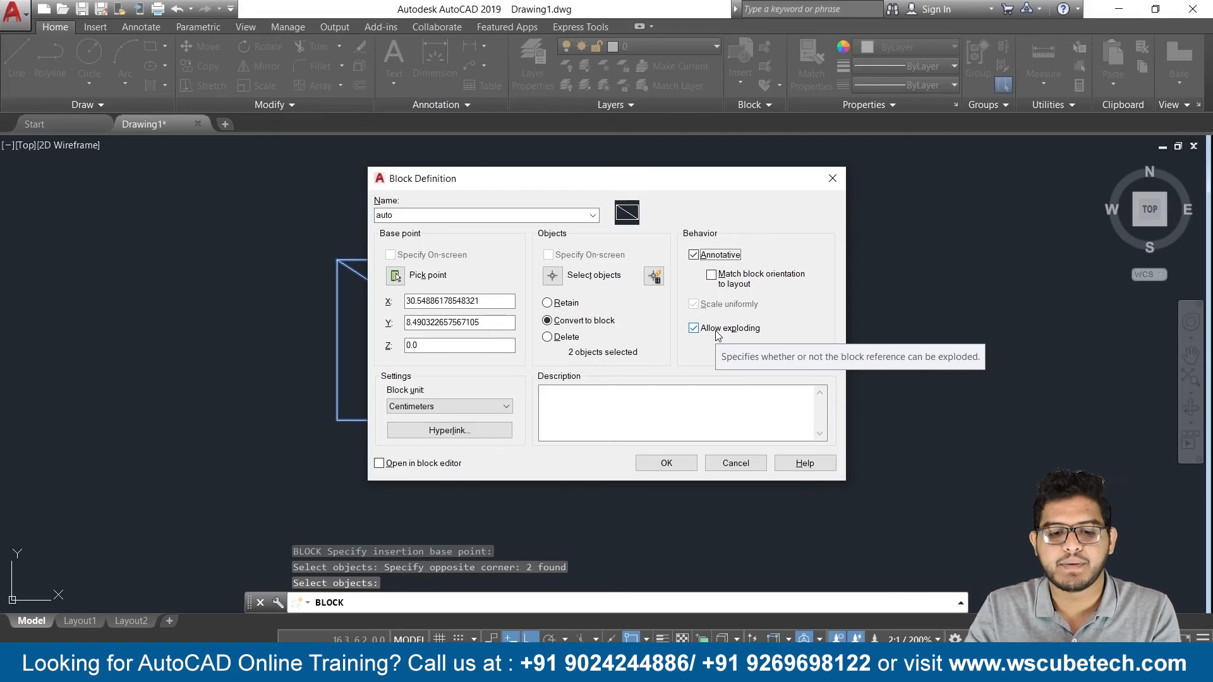
pyautogui.click(665, 463)
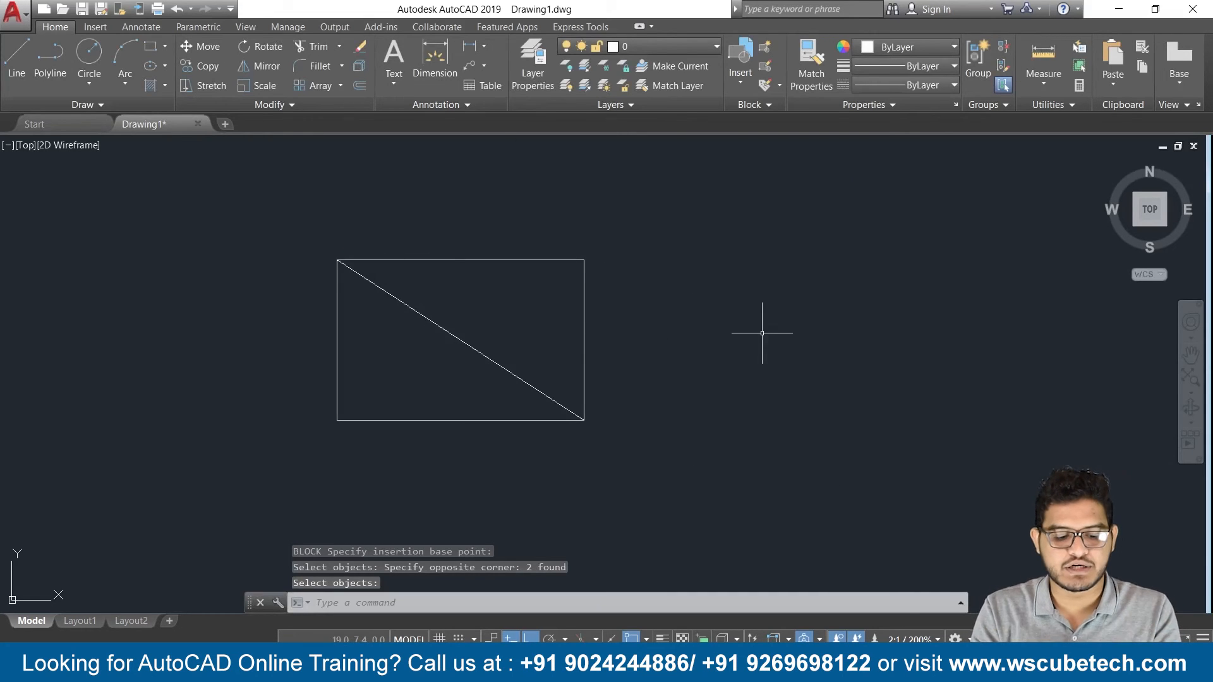
# - Erase everything from the drawing and insert the "auto non" circle block
pyautogui.hotkey('ctrl', 'a')
pyautogui.press('Delete')
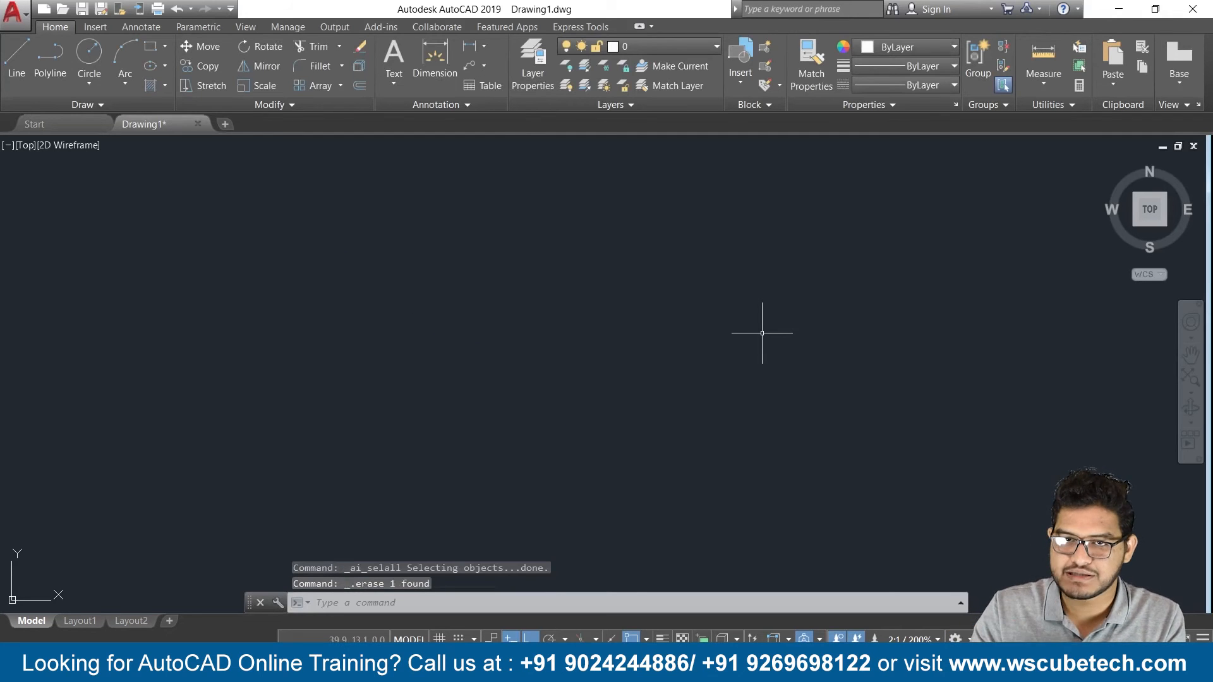
pyautogui.click(740, 67)
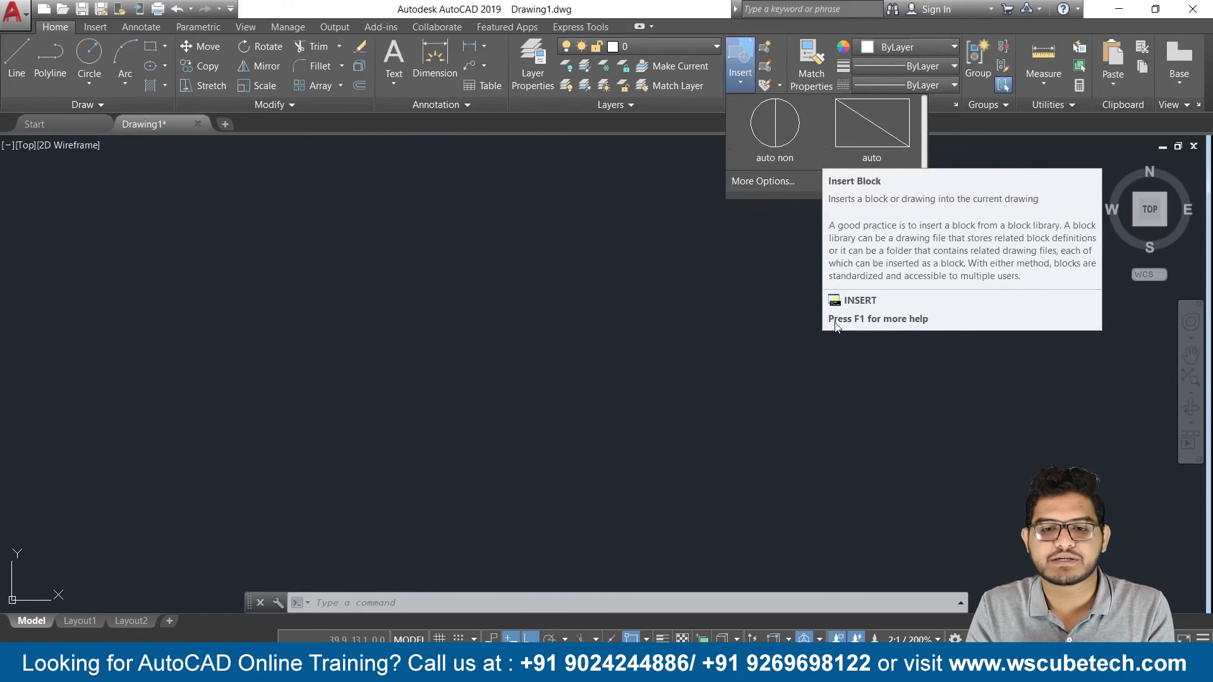
pyautogui.click(751, 144)
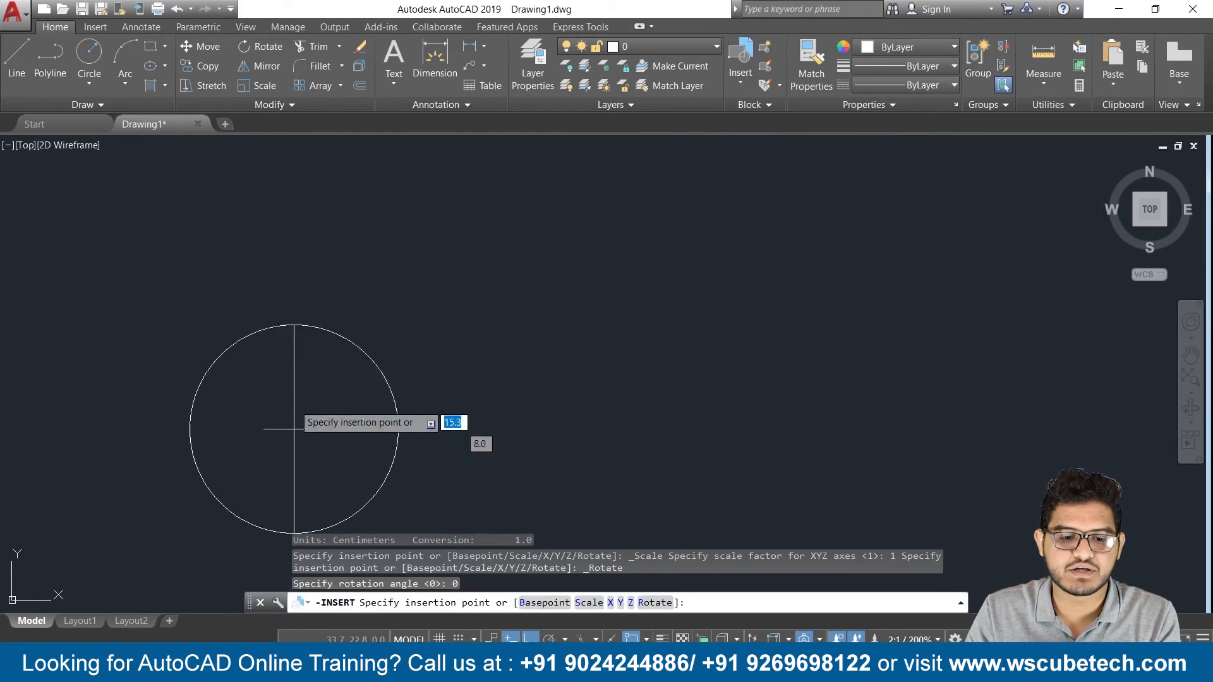
# - Set the annotation scale to 1:1 and insert the annotative "auto" block to the right of the circle
pyautogui.click(913, 638)
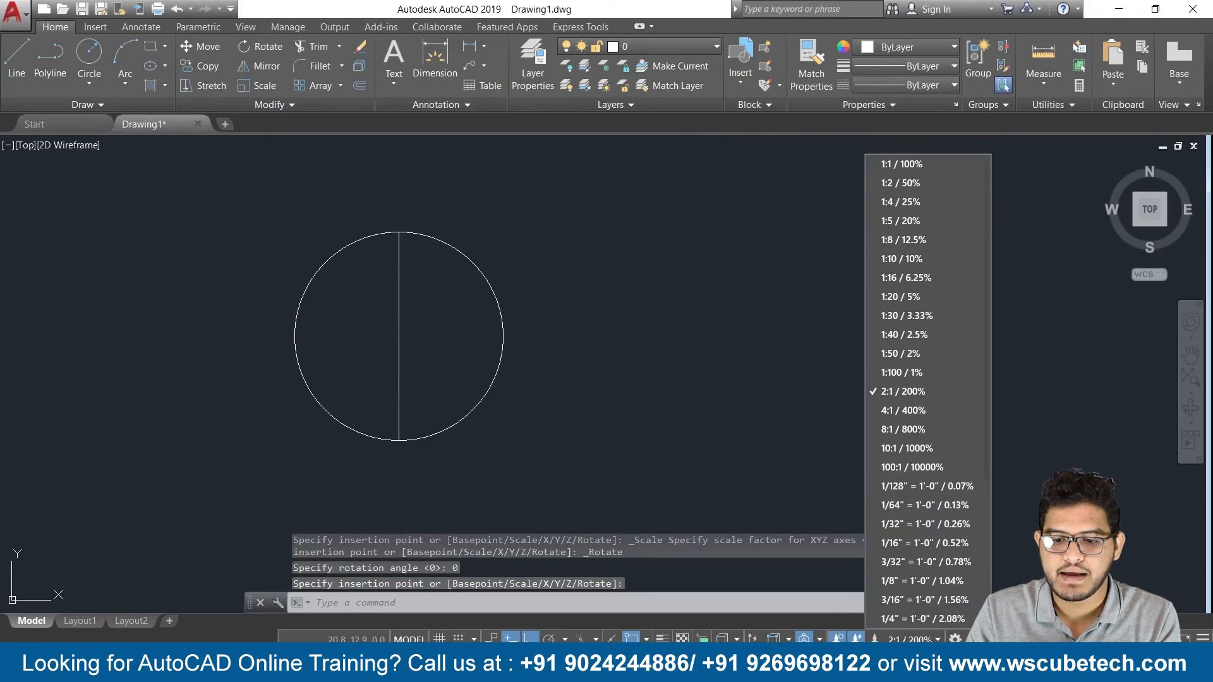
pyautogui.click(900, 163)
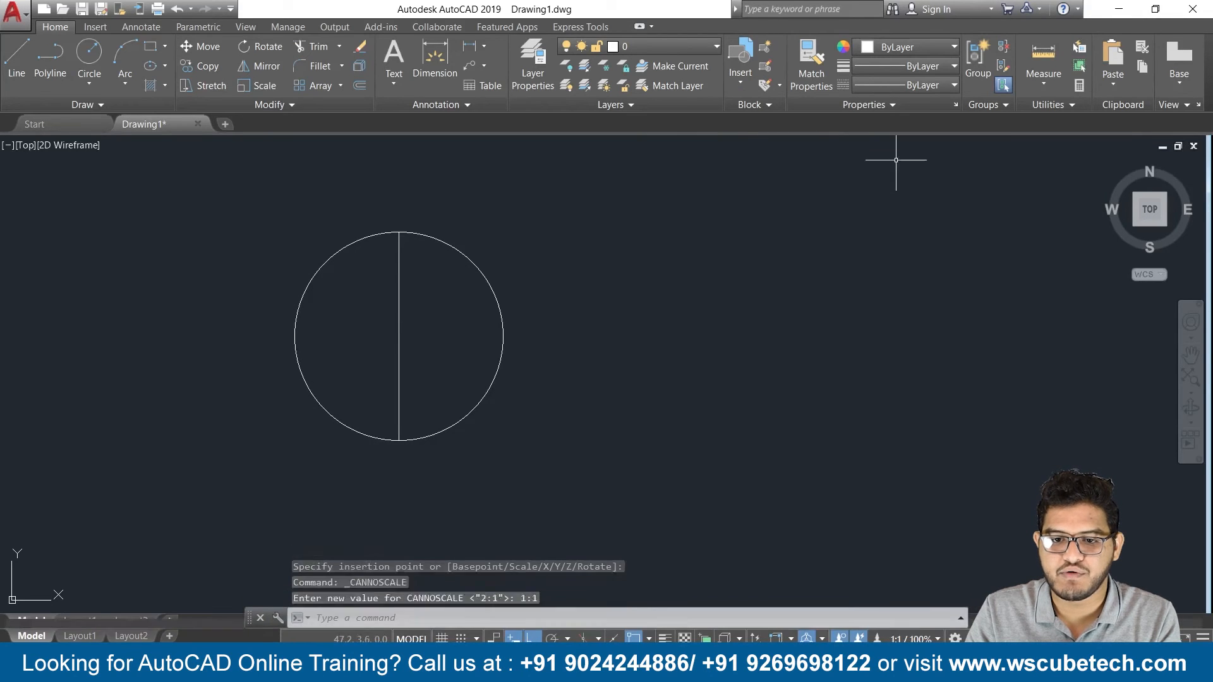
pyautogui.click(804, 70)
pyautogui.click(740, 70)
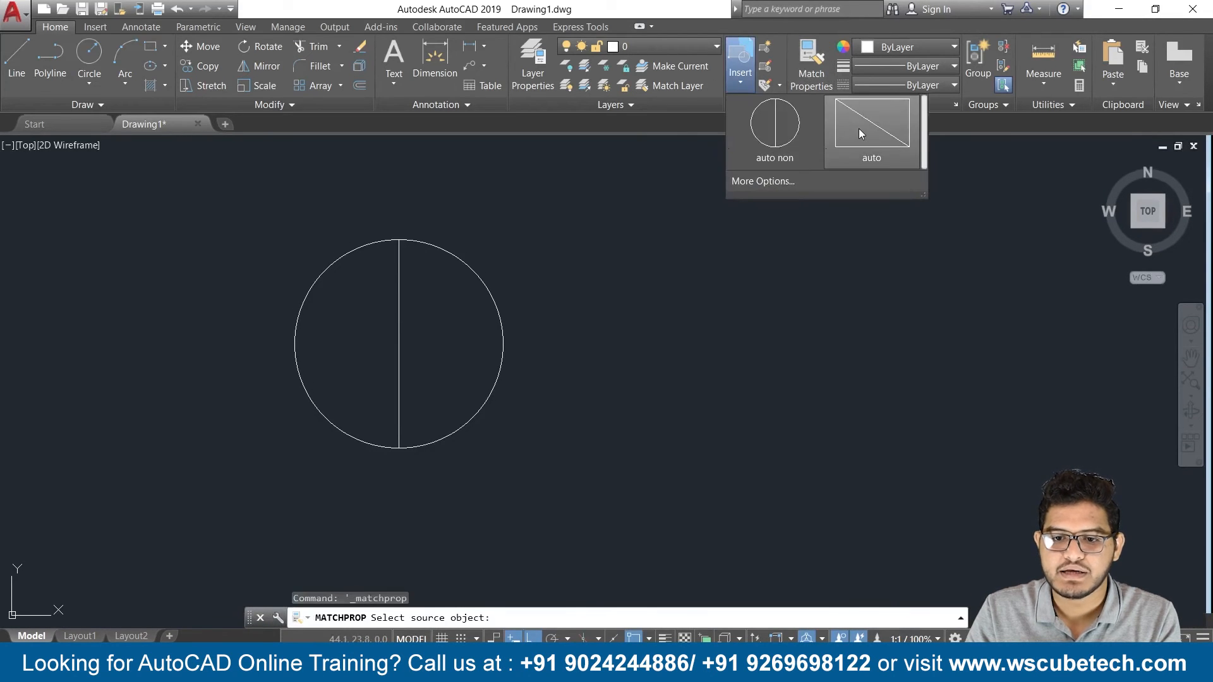
pyautogui.click(859, 128)
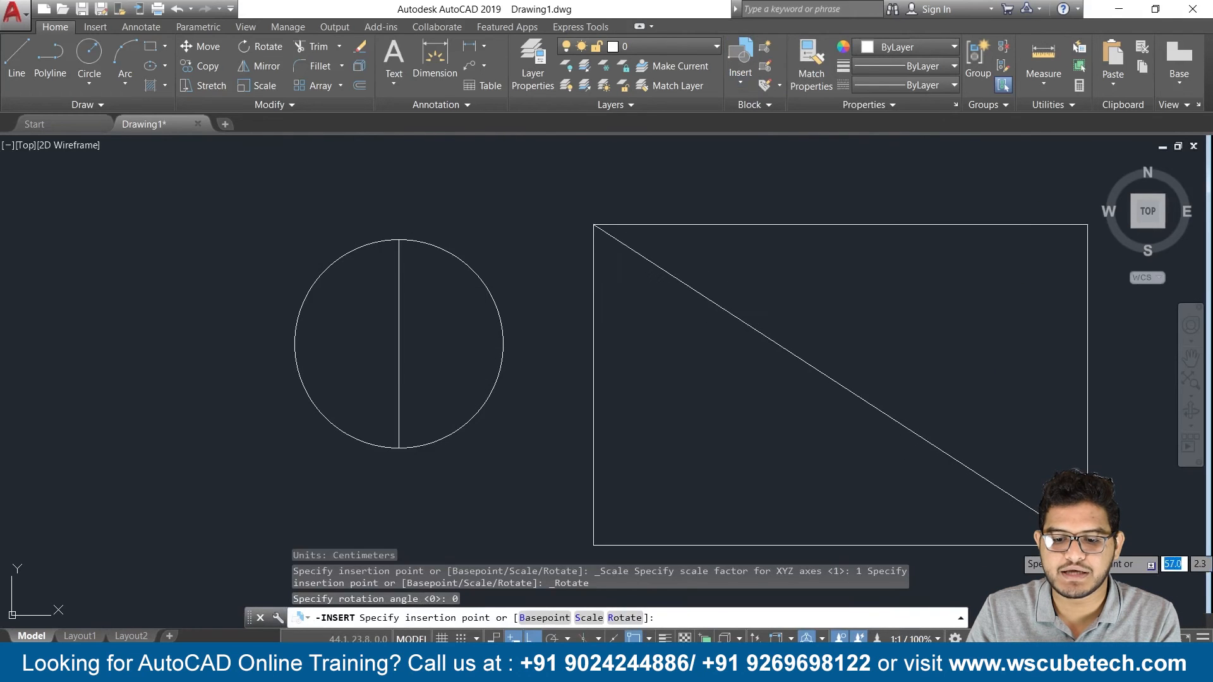
pyautogui.scroll(-3, 1083, 514)
pyautogui.scroll(3, 1085, 513)
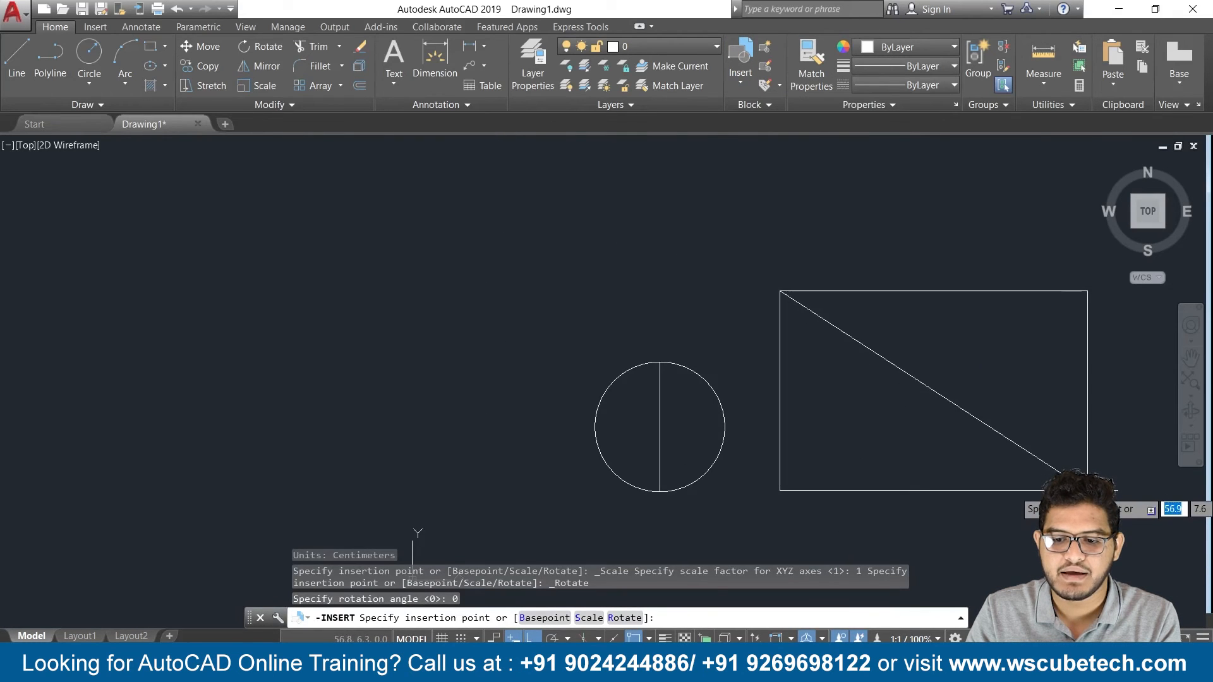
pyautogui.click(1087, 480)
pyautogui.moveTo(936, 472)
pyautogui.mouseDown(button='middle')
pyautogui.moveTo(893, 434)
pyautogui.moveTo(776, 406)
pyautogui.mouseUp(button='middle')
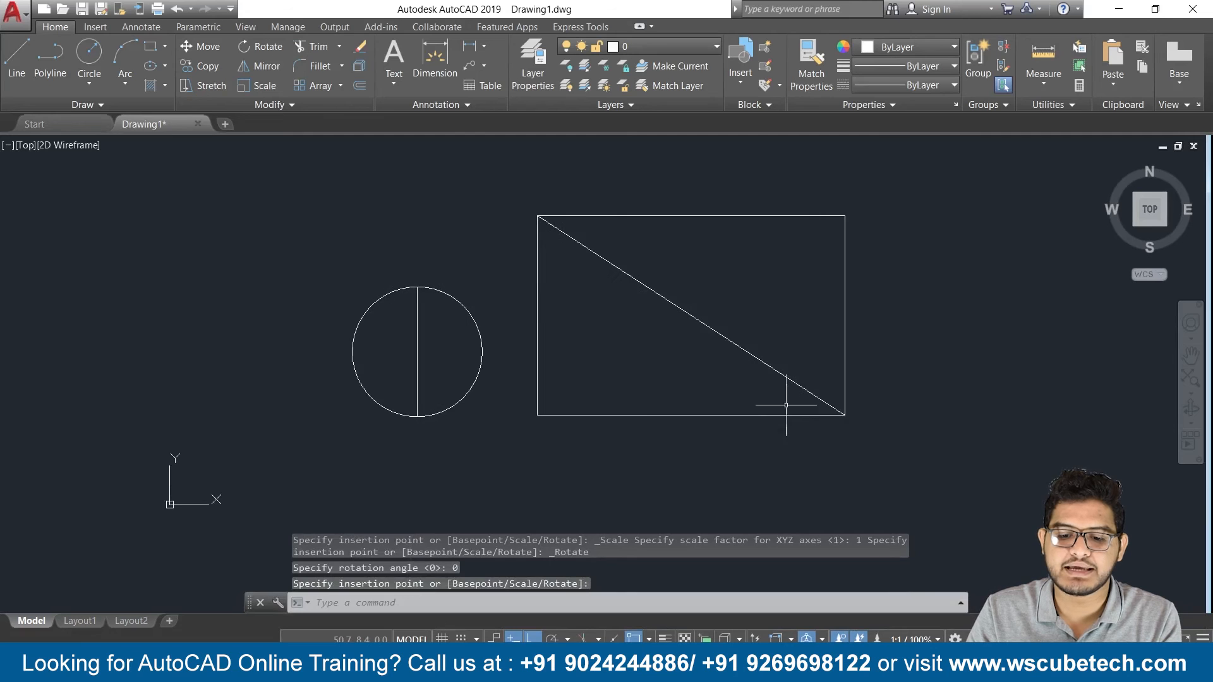
# - Try the 1:4 annotation scale on the two inserted blocks and undo the scale change
pyautogui.click(913, 639)
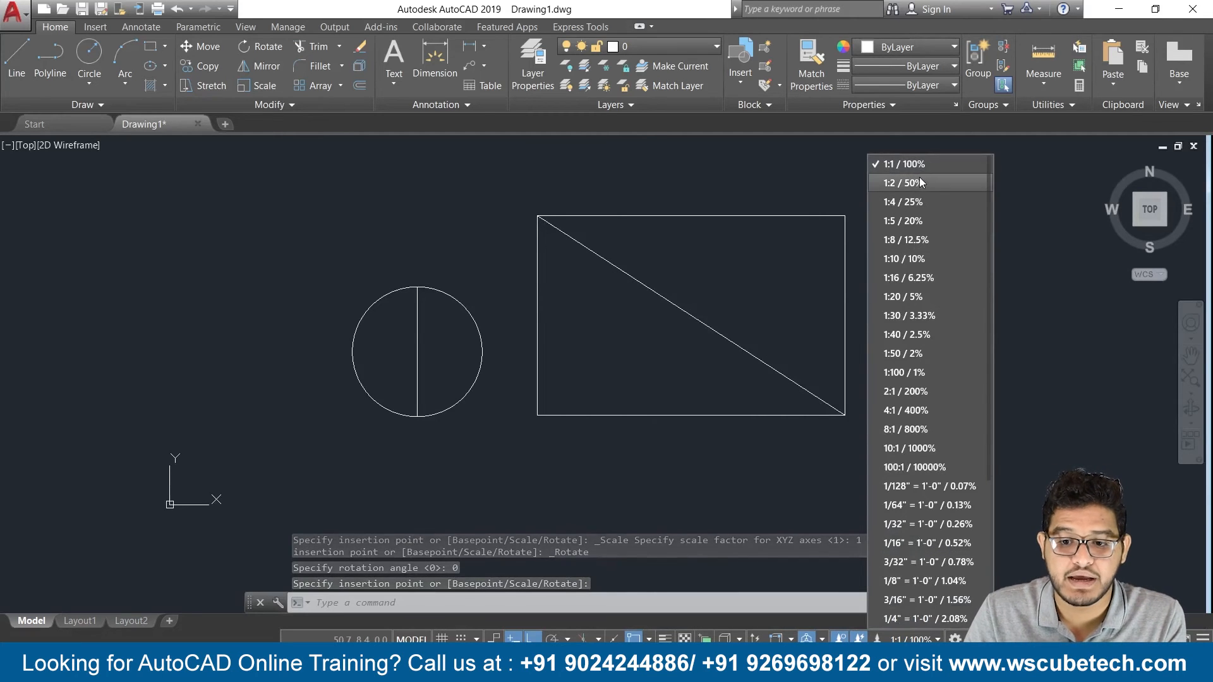
pyautogui.click(919, 201)
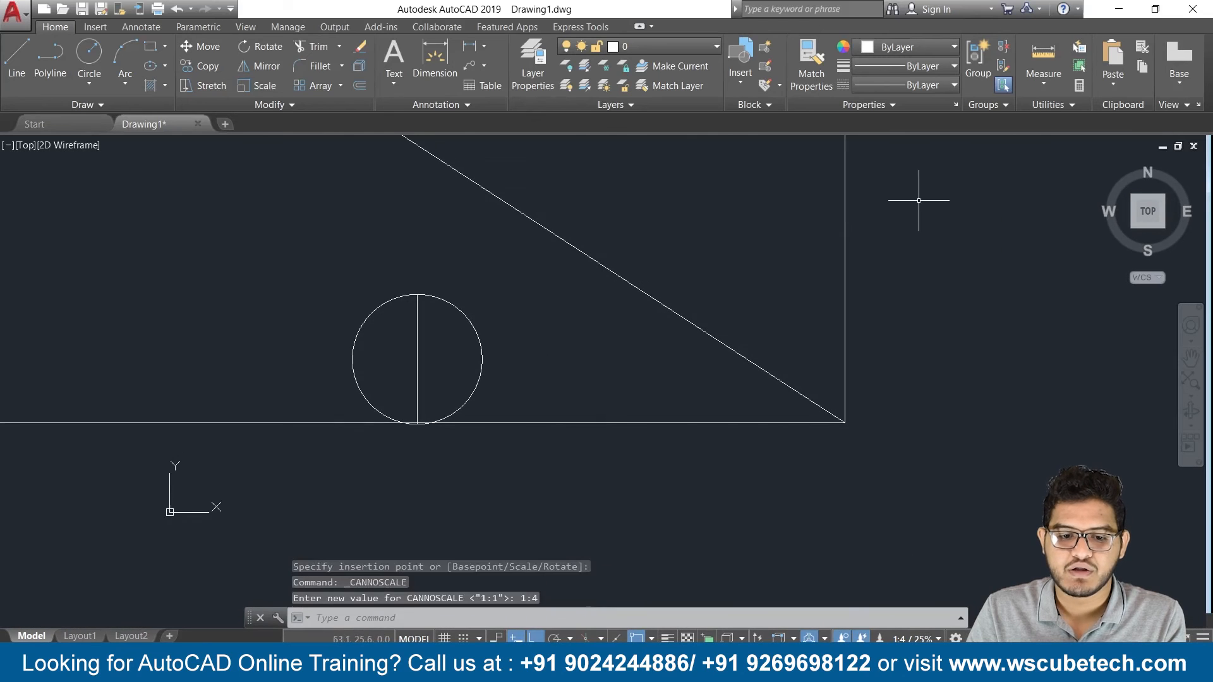
pyautogui.scroll(-8, 467, 338)
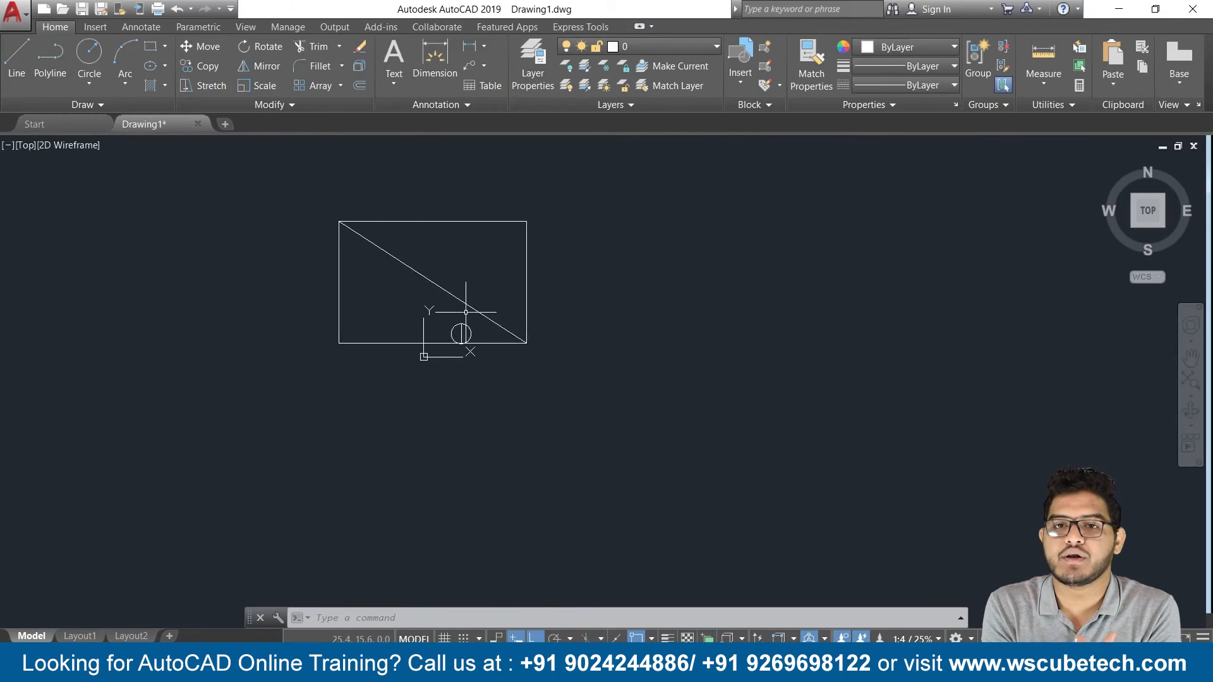
pyautogui.scroll(4, 574, 201)
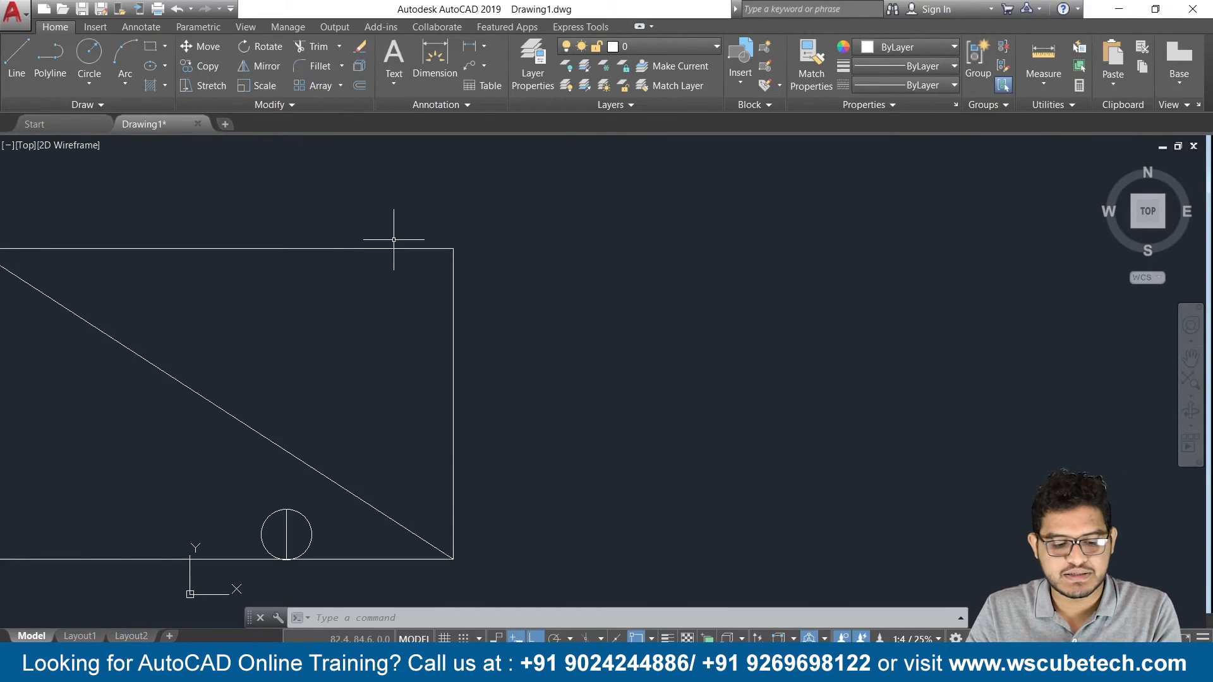
pyautogui.hotkey('ctrl', 'z')
pyautogui.hotkey('ctrl', 'z')
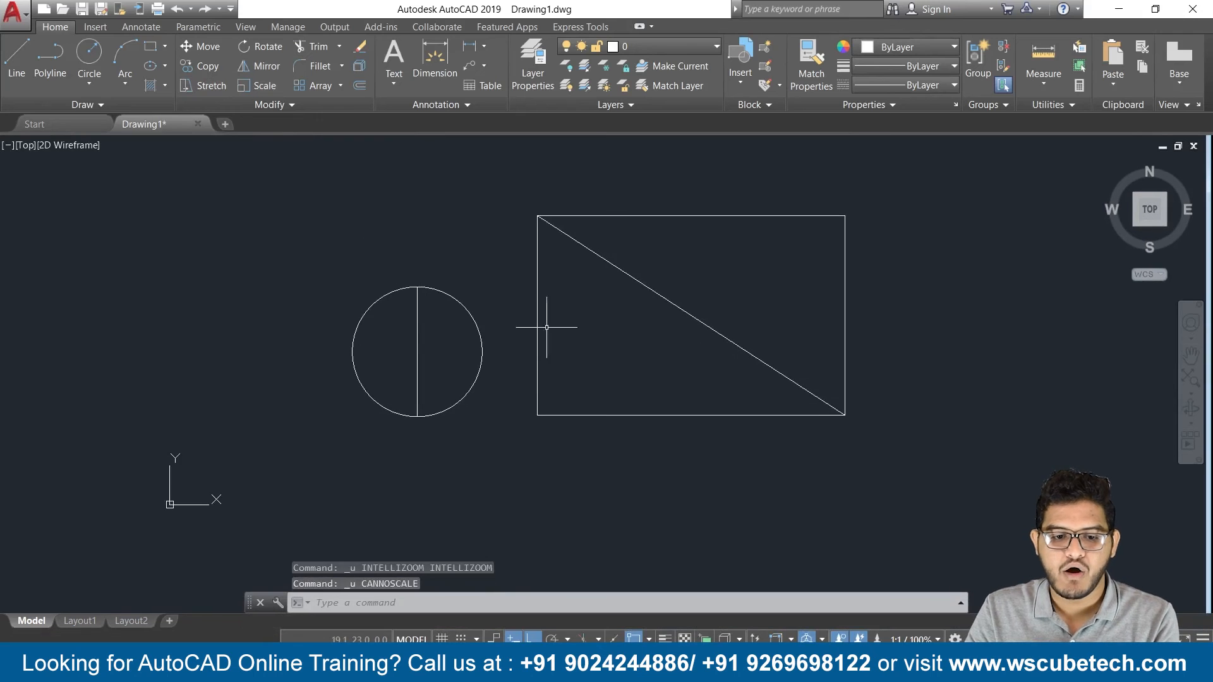
# - Enlarge the circle block freehand with Scale, using the bottom end of its diameter line as the base point
pyautogui.scroll(4, 448, 330)
pyautogui.scroll(-2, 436, 352)
pyautogui.moveTo(439, 350); pyautogui.dragTo(585, 328, button='middle')
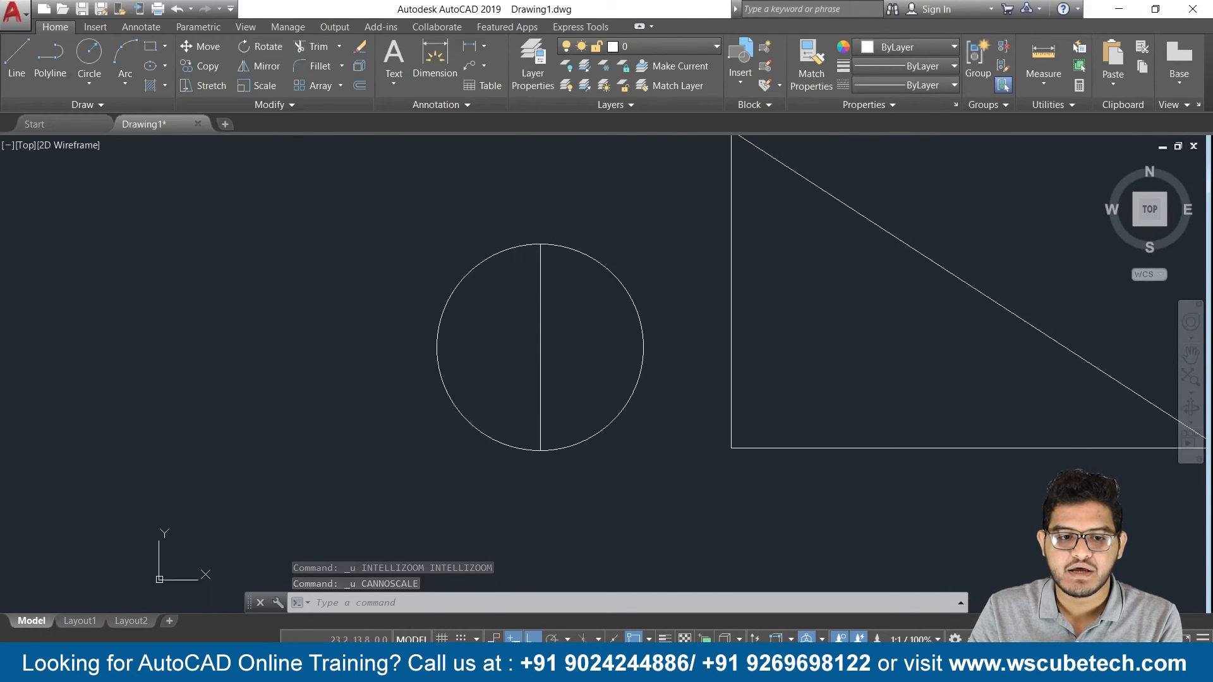
pyautogui.click(256, 85)
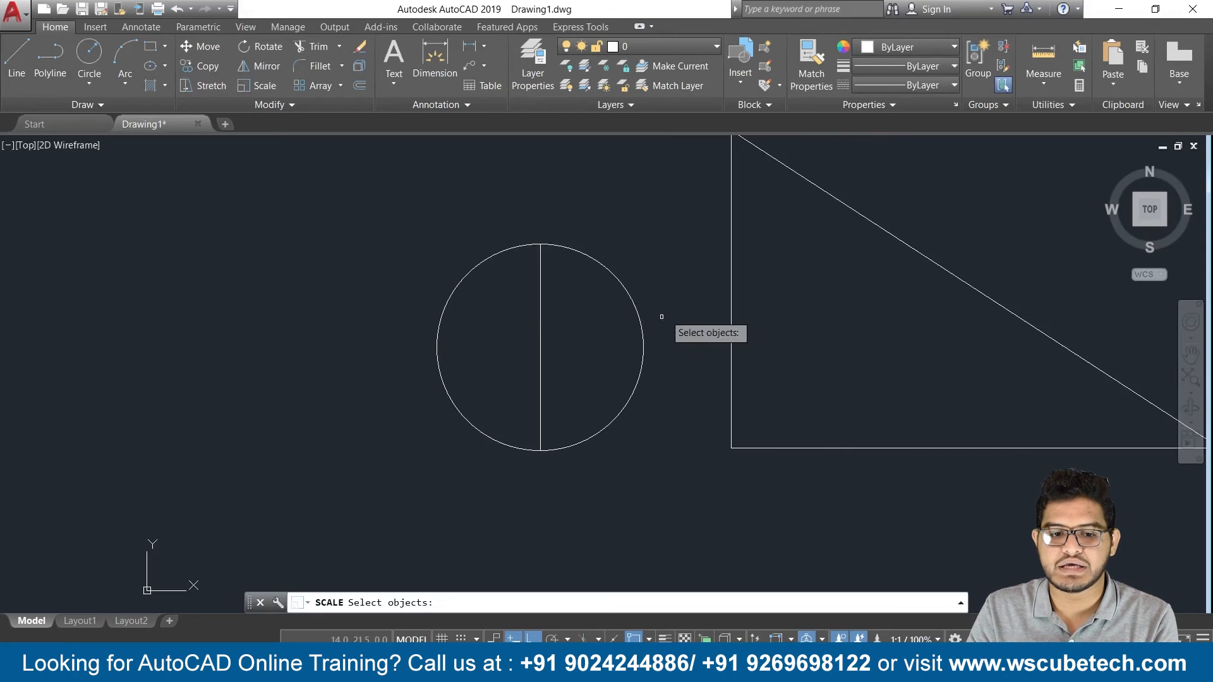
pyautogui.click(649, 230)
pyautogui.click(407, 472)
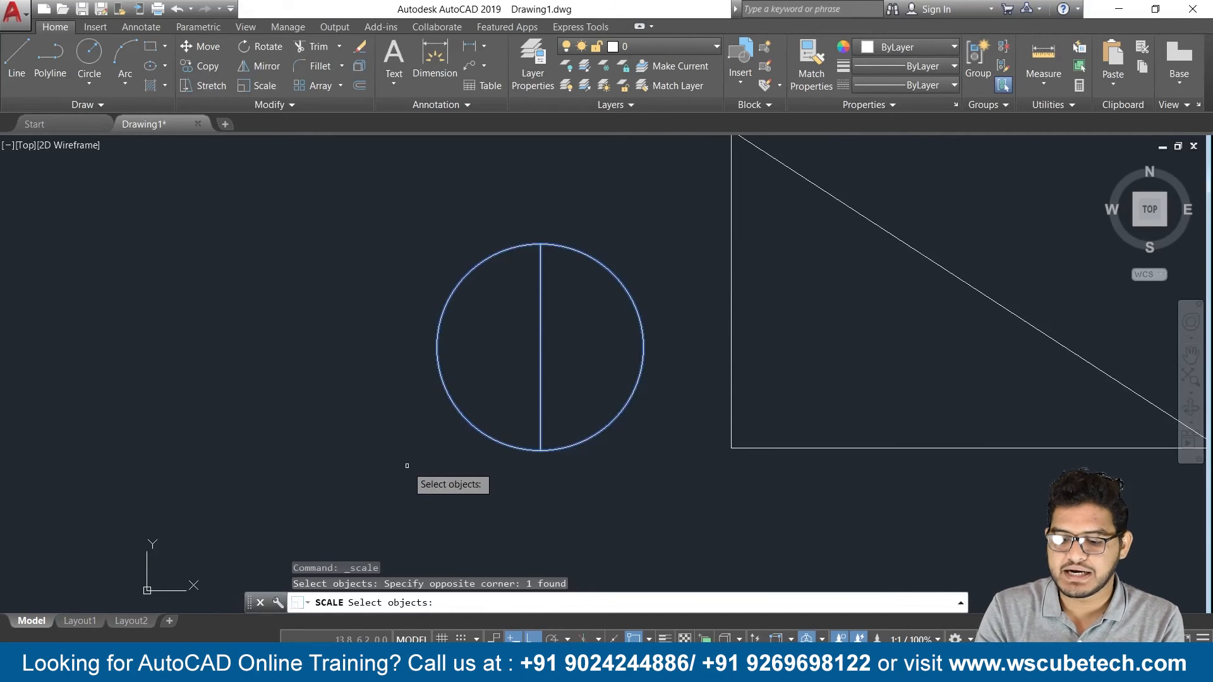
pyautogui.press('Return')
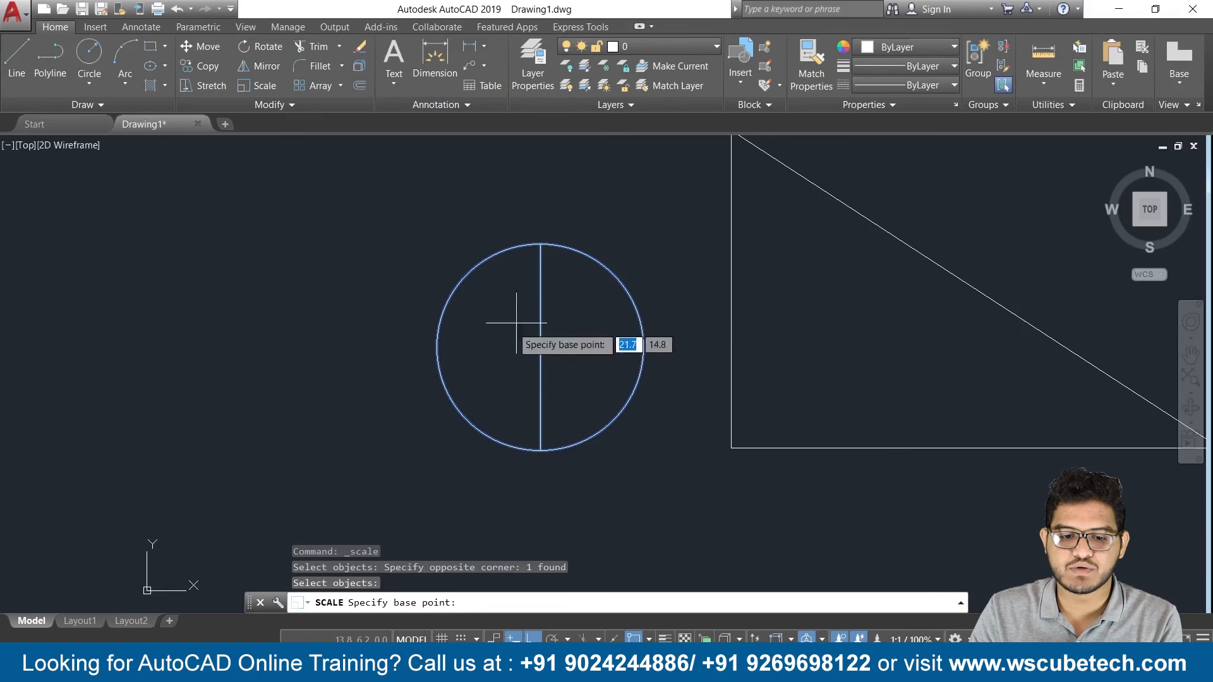
pyautogui.click(540, 450)
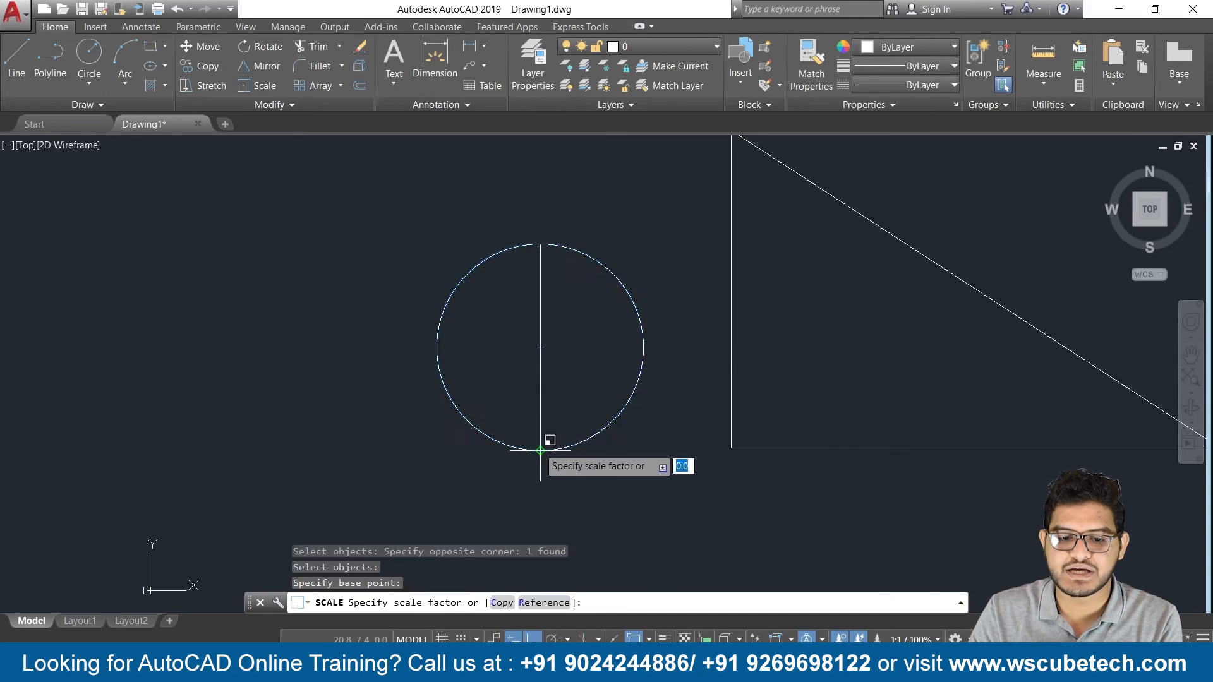
pyautogui.click(582, 403)
pyautogui.scroll(-3, 582, 295)
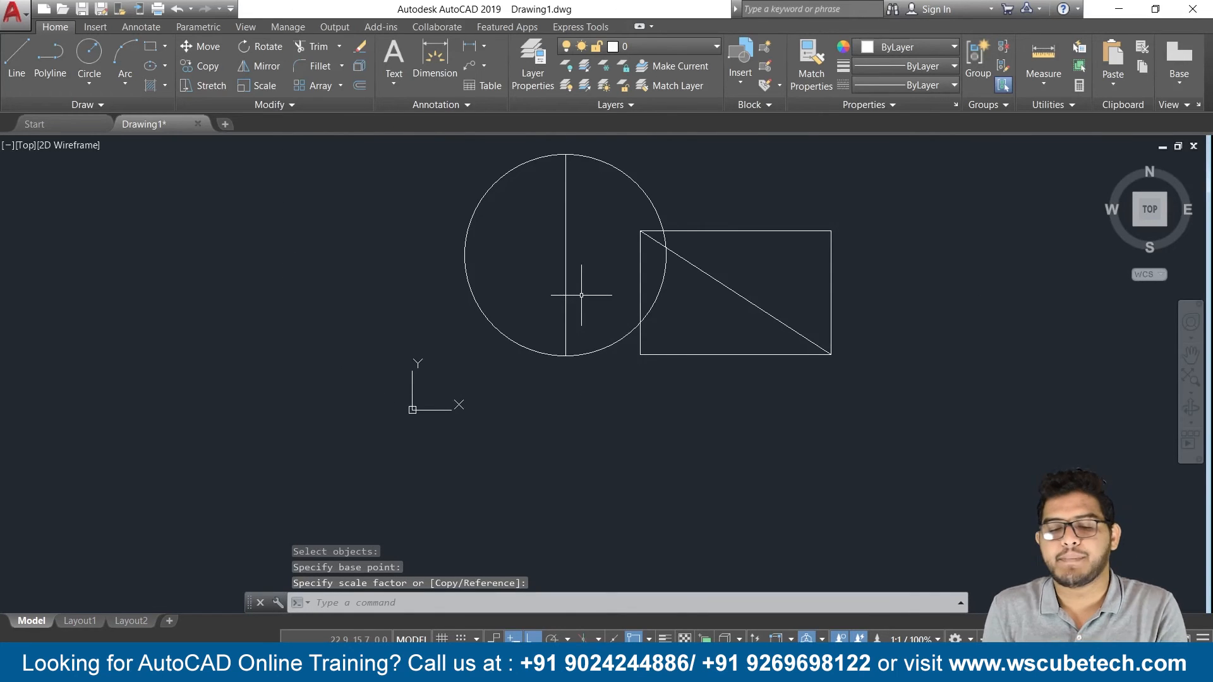